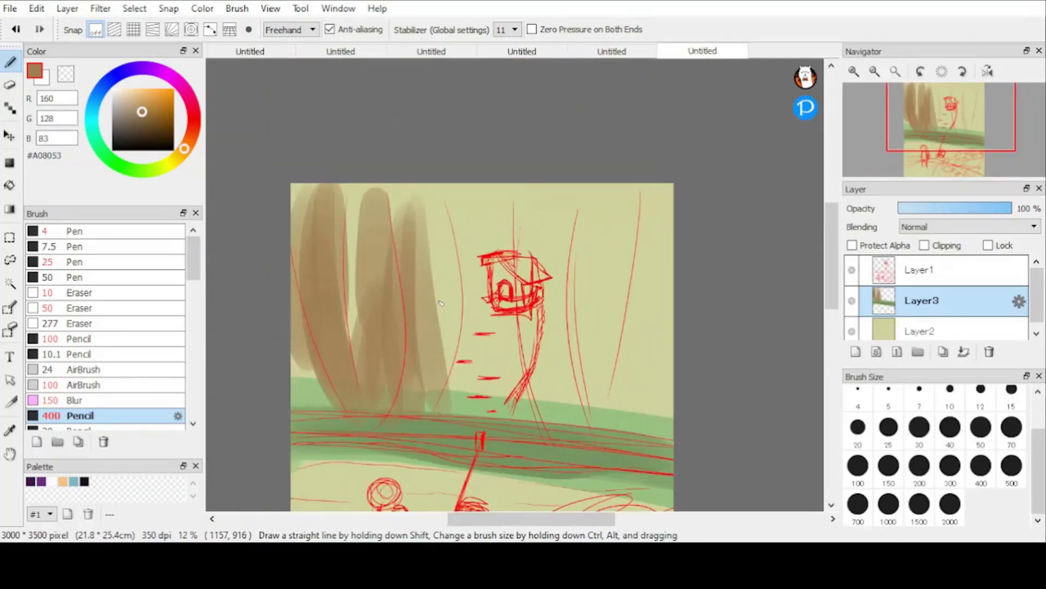
Step: Paint light brown #A08053 trunks across the whole background forest on Layer3 with the 400 Pencil
{"action": "left_click_drag", "start_coordinate": [441, 191], "coordinate": [443, 395]}
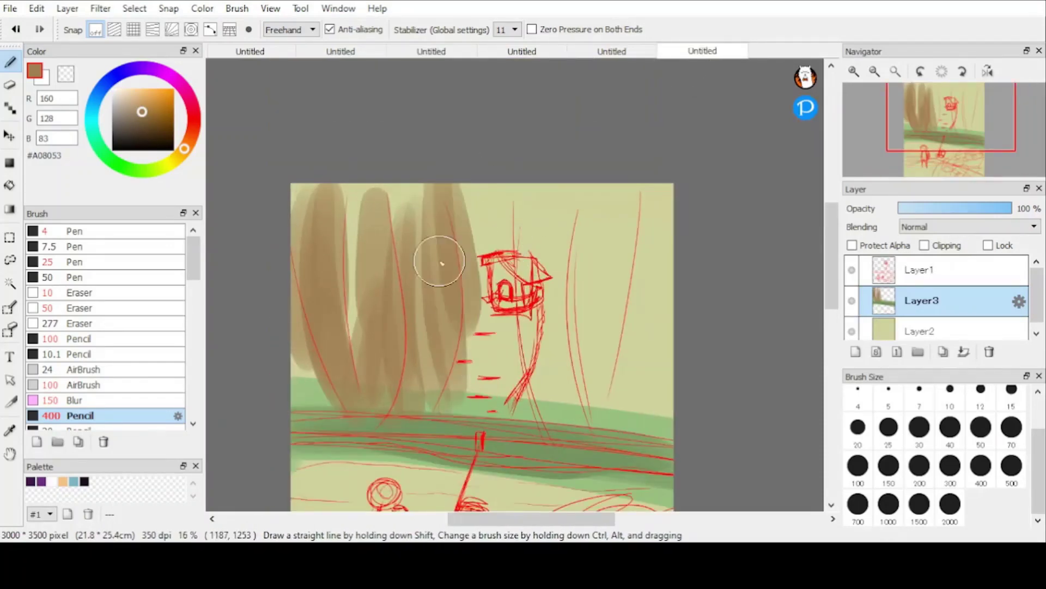
{"action": "left_click_drag", "start_coordinate": [450, 245], "coordinate": [460, 406]}
{"action": "left_click_drag", "start_coordinate": [532, 190], "coordinate": [537, 412]}
{"action": "left_click_drag", "start_coordinate": [576, 212], "coordinate": [567, 414]}
{"action": "left_click_drag", "start_coordinate": [602, 202], "coordinate": [599, 417]}
{"action": "left_click_drag", "start_coordinate": [642, 199], "coordinate": [632, 414]}
{"action": "left_click_drag", "start_coordinate": [668, 245], "coordinate": [657, 430]}
{"action": "left_click_drag", "start_coordinate": [408, 199], "coordinate": [387, 327]}
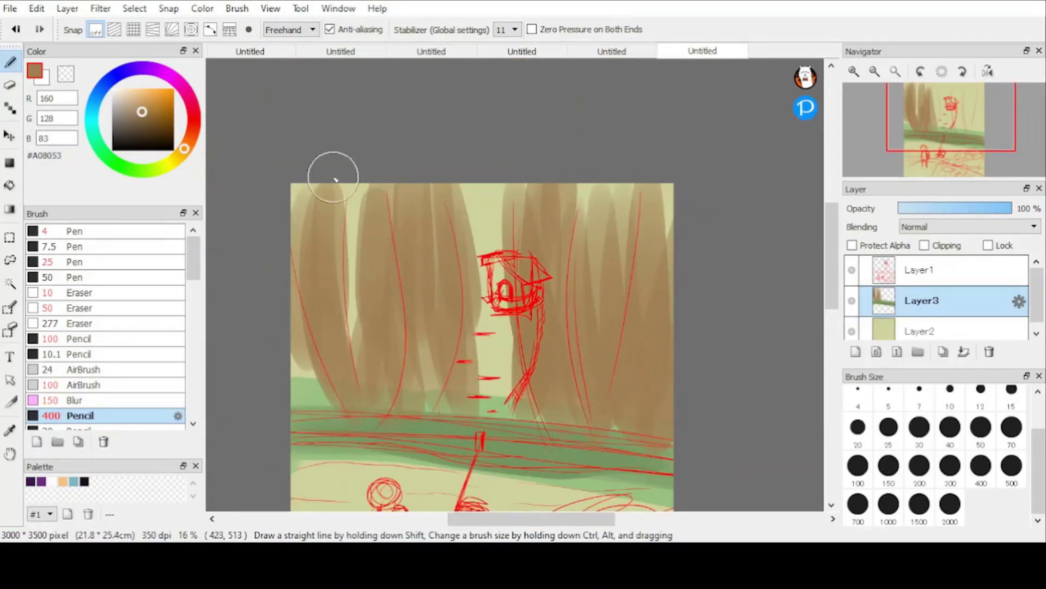
{"action": "left_click_drag", "start_coordinate": [334, 182], "coordinate": [336, 349]}
{"action": "left_click_drag", "start_coordinate": [309, 204], "coordinate": [309, 395]}
{"action": "left_click_drag", "start_coordinate": [362, 175], "coordinate": [362, 317]}
Step: Shade the background trunks with long vertical dark brown #503F27 strokes
{"action": "left_click", "coordinate": [143, 131]}
{"action": "left_click_drag", "start_coordinate": [313, 201], "coordinate": [280, 436]}
{"action": "left_click_drag", "start_coordinate": [364, 191], "coordinate": [359, 360]}
{"action": "key", "text": "ctrl+z"}
{"action": "mouse_move", "coordinate": [351, 312]}
{"action": "left_mouse_down"}
{"action": "mouse_move", "coordinate": [429, 191]}
{"action": "mouse_move", "coordinate": [434, 387]}
{"action": "mouse_move", "coordinate": [284, 220]}
{"action": "mouse_move", "coordinate": [451, 287]}
{"action": "mouse_move", "coordinate": [511, 244]}
{"action": "mouse_move", "coordinate": [472, 409]}
{"action": "mouse_move", "coordinate": [616, 299]}
{"action": "left_mouse_up"}
{"action": "left_click_drag", "start_coordinate": [630, 202], "coordinate": [618, 406]}
{"action": "left_click_drag", "start_coordinate": [651, 199], "coordinate": [666, 450]}
{"action": "left_click_drag", "start_coordinate": [568, 188], "coordinate": [564, 322]}
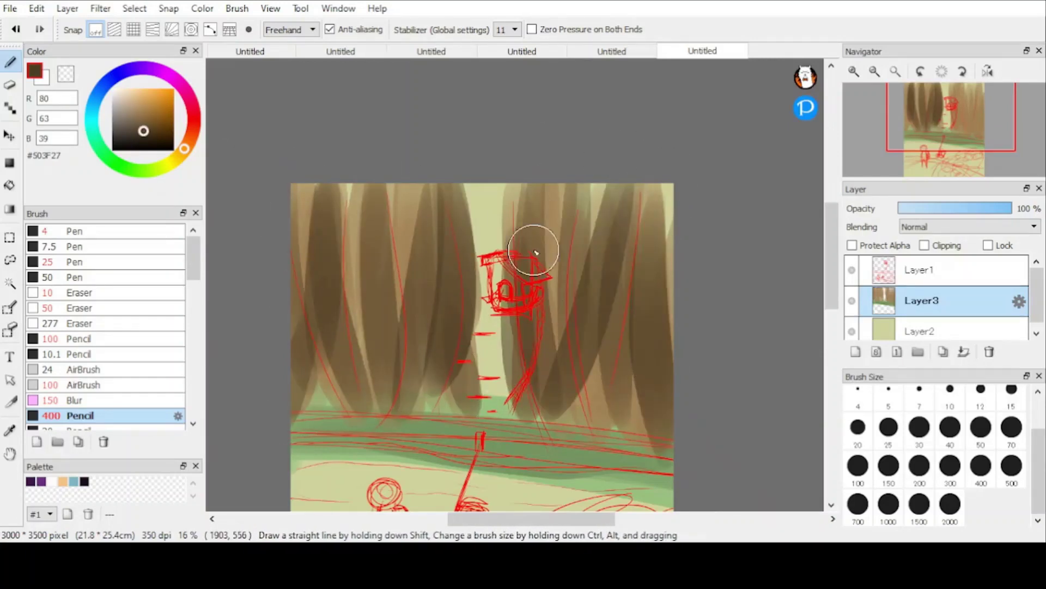
Step: Add warm brown #A07537 strokes to the background trunks on the right half of the forest
{"action": "left_click", "coordinate": [153, 112]}
{"action": "left_click_drag", "start_coordinate": [582, 191], "coordinate": [554, 343]}
{"action": "left_click_drag", "start_coordinate": [656, 190], "coordinate": [654, 261]}
{"action": "mouse_move", "coordinate": [616, 188]}
{"action": "left_mouse_down"}
{"action": "mouse_move", "coordinate": [605, 245]}
{"action": "mouse_move", "coordinate": [327, 246]}
{"action": "mouse_move", "coordinate": [587, 420]}
{"action": "left_mouse_up"}
{"action": "left_click", "coordinate": [852, 269]}
{"action": "left_click", "coordinate": [852, 270]}
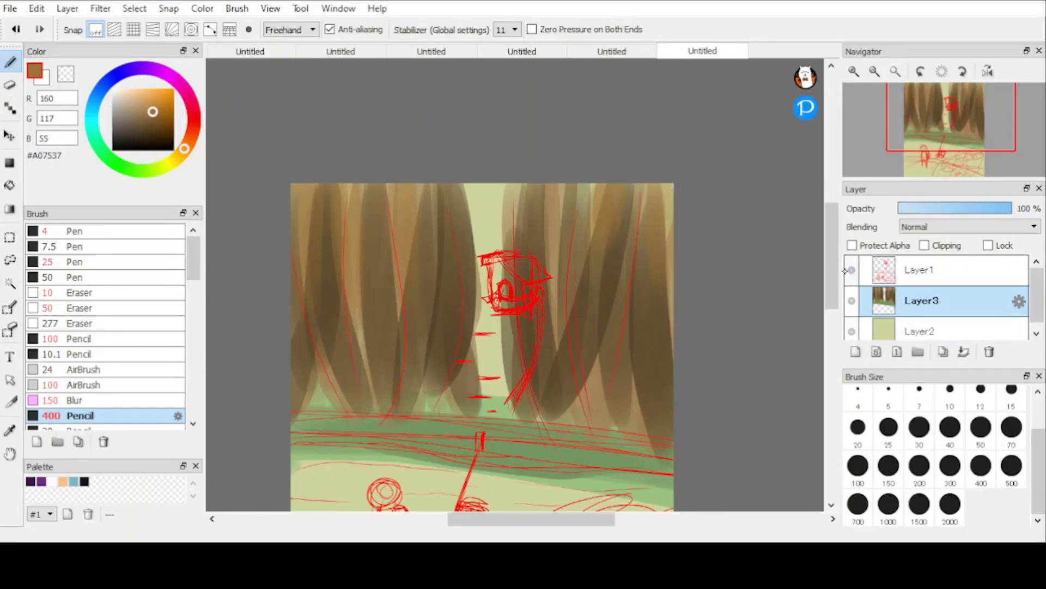
Step: Add a layer above Layer3 and paint the central tree's trunk and roots in brown #805C29 with the Pencil at size 200
{"action": "scroll", "coordinate": [429, 209], "scroll_direction": "down", "scroll_amount": 1}
{"action": "scroll", "coordinate": [428, 210], "scroll_direction": "up", "scroll_amount": 1}
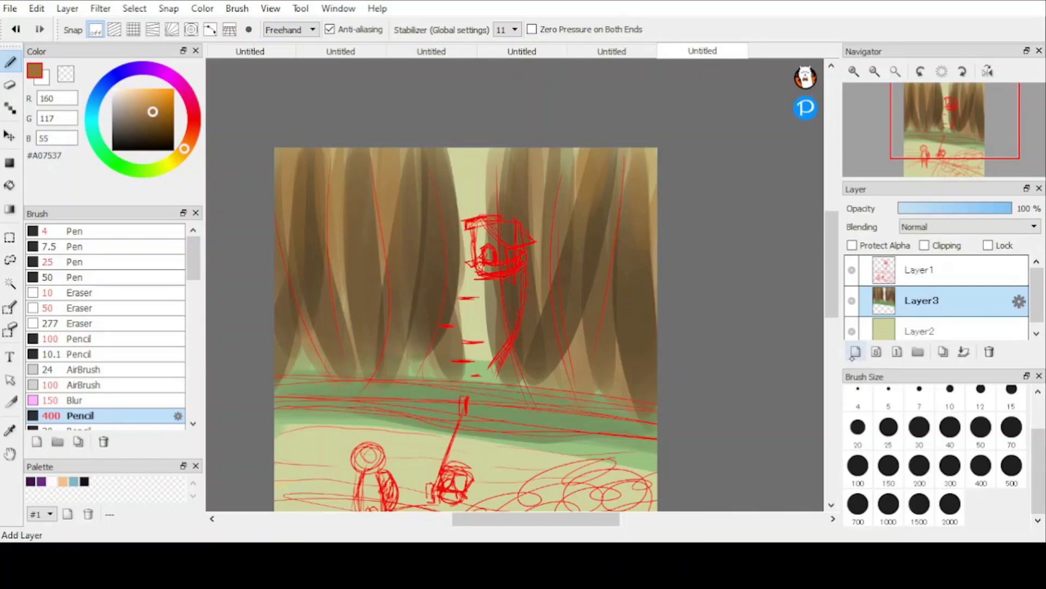
{"action": "left_click", "coordinate": [855, 352]}
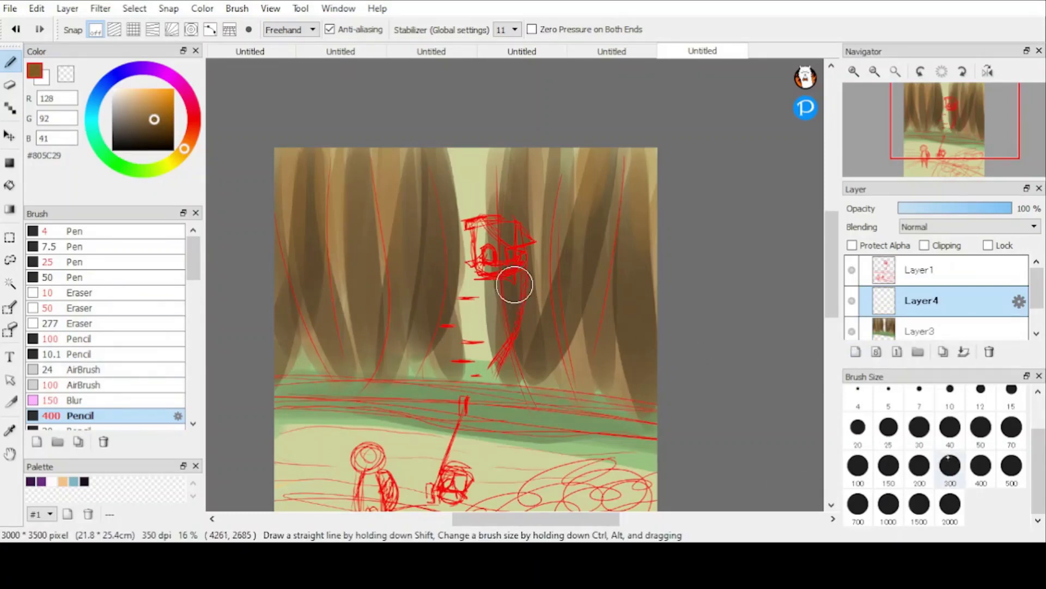
{"action": "mouse_move", "coordinate": [437, 165]}
{"action": "left_mouse_down"}
{"action": "mouse_move", "coordinate": [489, 205]}
{"action": "mouse_move", "coordinate": [464, 253]}
{"action": "left_mouse_up"}
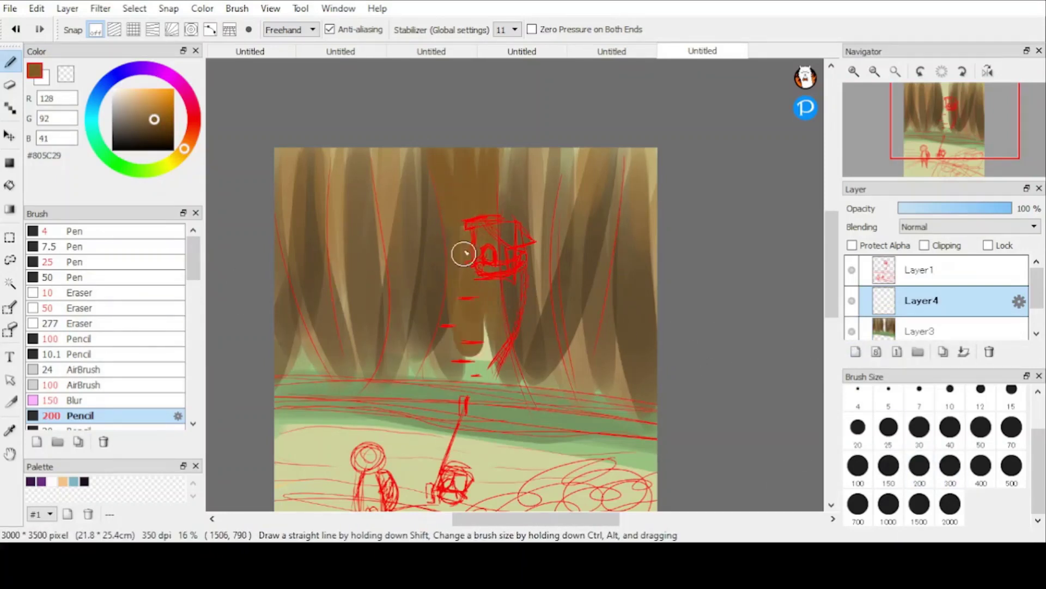
{"action": "mouse_move", "coordinate": [452, 328]}
{"action": "left_mouse_down"}
{"action": "mouse_move", "coordinate": [439, 375]}
{"action": "mouse_move", "coordinate": [446, 392]}
{"action": "mouse_move", "coordinate": [470, 411]}
{"action": "mouse_move", "coordinate": [494, 330]}
{"action": "mouse_move", "coordinate": [526, 408]}
{"action": "left_mouse_up"}
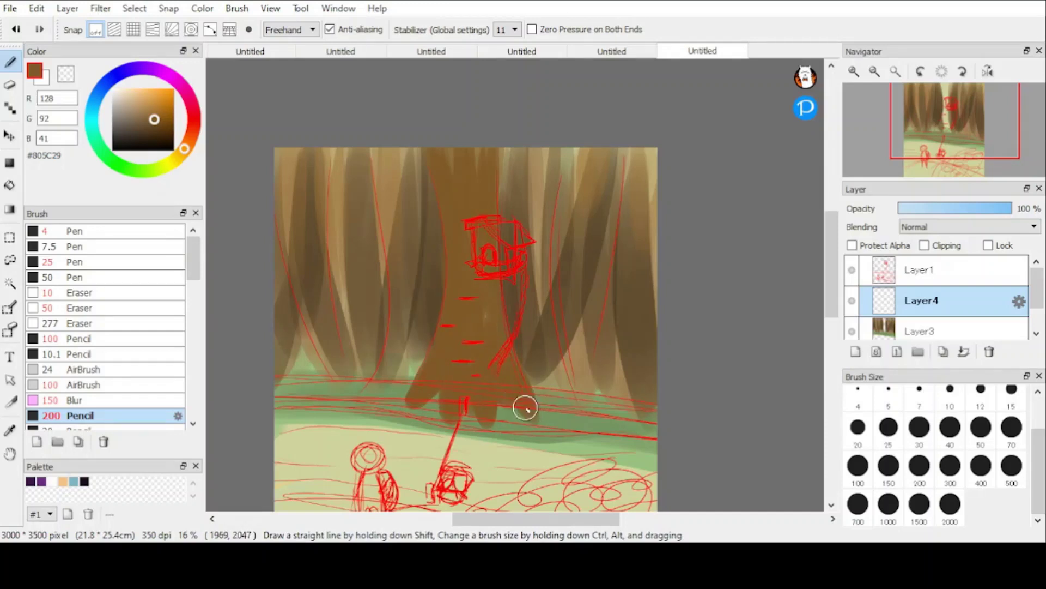
{"action": "left_click_drag", "start_coordinate": [473, 386], "coordinate": [508, 408]}
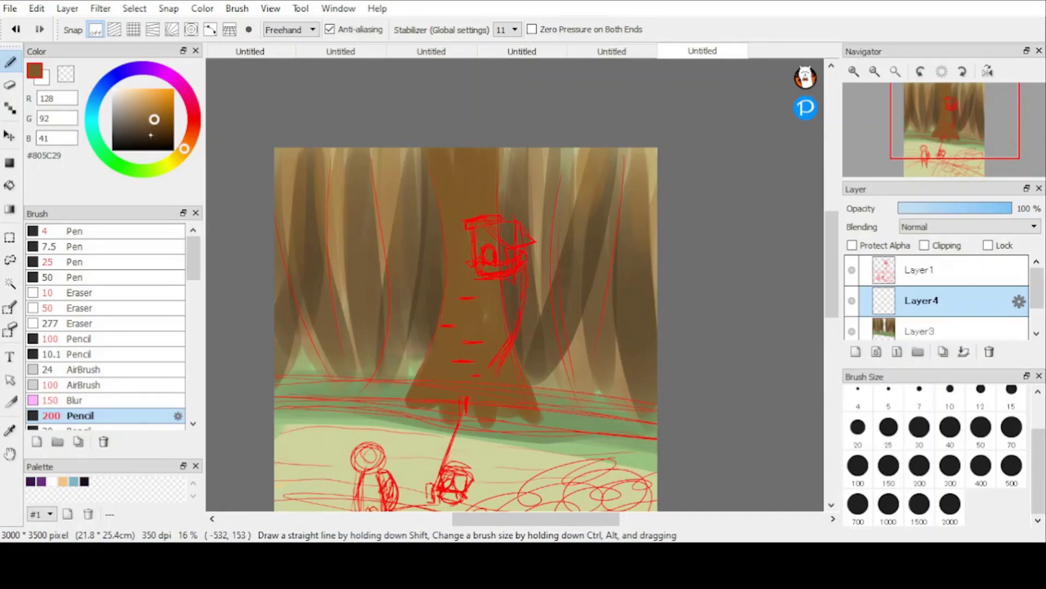
Step: Protect Layer4's alpha and shade the central trunk's right side and lower middle in dark brown
{"action": "left_click", "coordinate": [149, 135]}
{"action": "left_click", "coordinate": [852, 246]}
{"action": "mouse_move", "coordinate": [497, 152]}
{"action": "left_mouse_down"}
{"action": "mouse_move", "coordinate": [456, 205]}
{"action": "mouse_move", "coordinate": [489, 285]}
{"action": "mouse_move", "coordinate": [509, 399]}
{"action": "left_mouse_up"}
{"action": "mouse_move", "coordinate": [454, 375]}
{"action": "left_mouse_down"}
{"action": "mouse_move", "coordinate": [460, 292]}
{"action": "mouse_move", "coordinate": [472, 376]}
{"action": "left_mouse_up"}
Step: Paint light tan #DCB985 highlights down the central trunk and left root, and shade its base with #5D4C34
{"action": "left_click", "coordinate": [137, 97]}
{"action": "left_click_drag", "start_coordinate": [440, 141], "coordinate": [456, 259]}
{"action": "left_click_drag", "start_coordinate": [481, 306], "coordinate": [485, 408]}
{"action": "left_click_drag", "start_coordinate": [483, 146], "coordinate": [485, 199]}
{"action": "left_click_drag", "start_coordinate": [444, 305], "coordinate": [442, 394]}
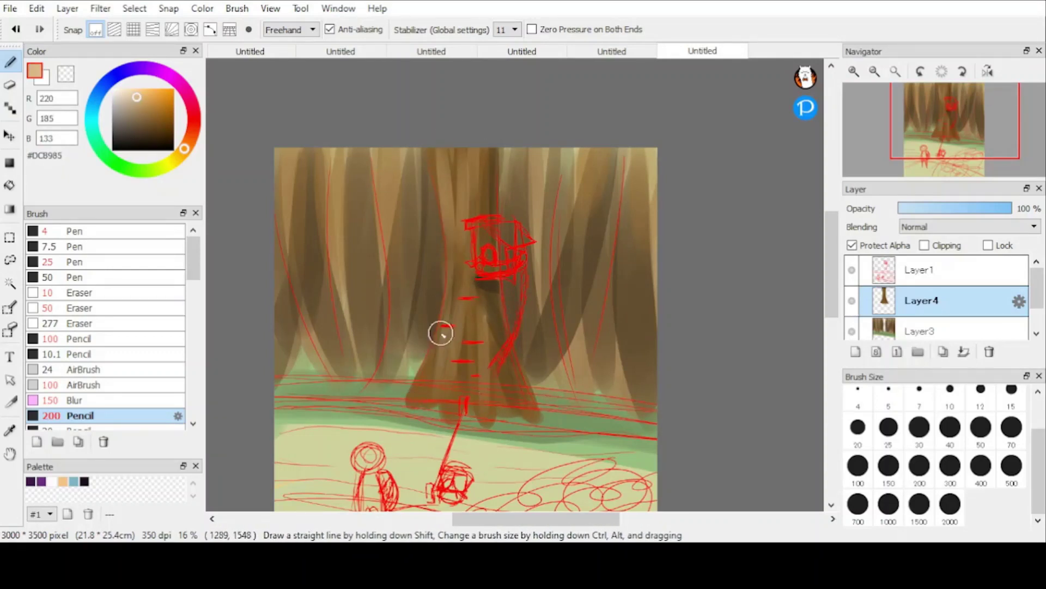
{"action": "left_click_drag", "start_coordinate": [441, 333], "coordinate": [410, 403]}
{"action": "left_click_drag", "start_coordinate": [452, 265], "coordinate": [412, 400]}
{"action": "left_click_drag", "start_coordinate": [449, 180], "coordinate": [452, 280]}
{"action": "left_click_drag", "start_coordinate": [480, 149], "coordinate": [481, 212]}
{"action": "left_click", "coordinate": [139, 128]}
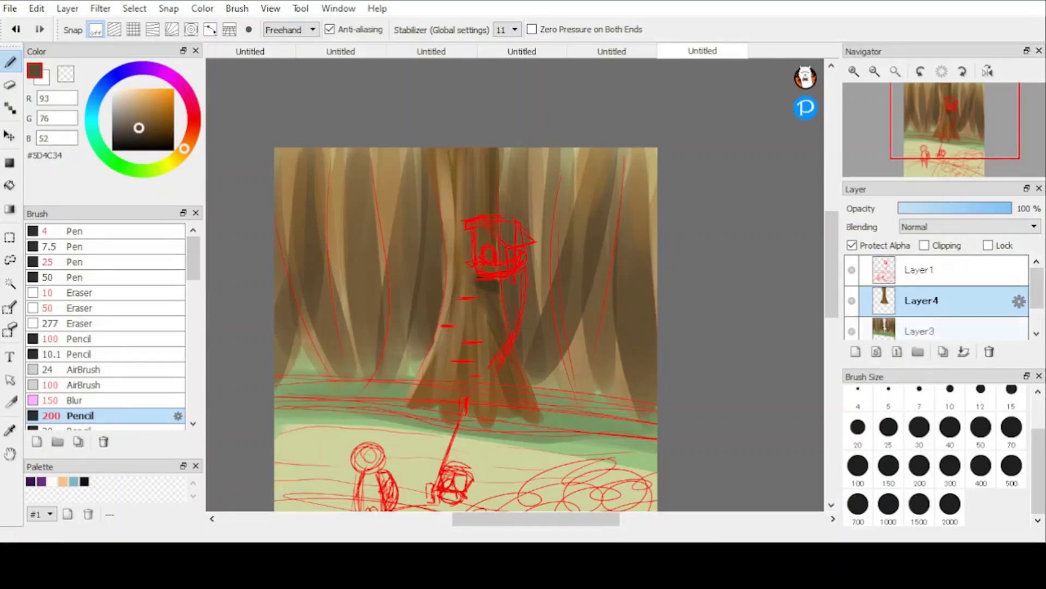
{"action": "left_click_drag", "start_coordinate": [476, 406], "coordinate": [486, 352]}
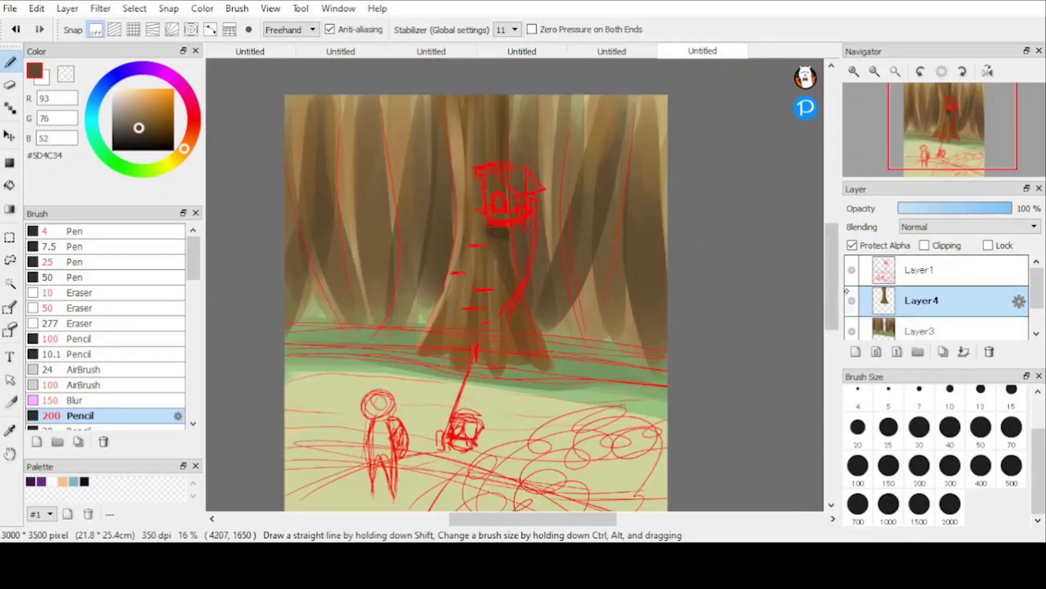
Step: With Layer1 hidden and Layer4's alpha protection off, paint green #53804A grass blades around the tree's base with the 50 Pen
{"action": "left_click", "coordinate": [851, 270]}
{"action": "left_click", "coordinate": [126, 168]}
{"action": "left_click", "coordinate": [139, 120]}
{"action": "left_click", "coordinate": [104, 247]}
{"action": "left_click", "coordinate": [93, 262]}
{"action": "left_click", "coordinate": [95, 278]}
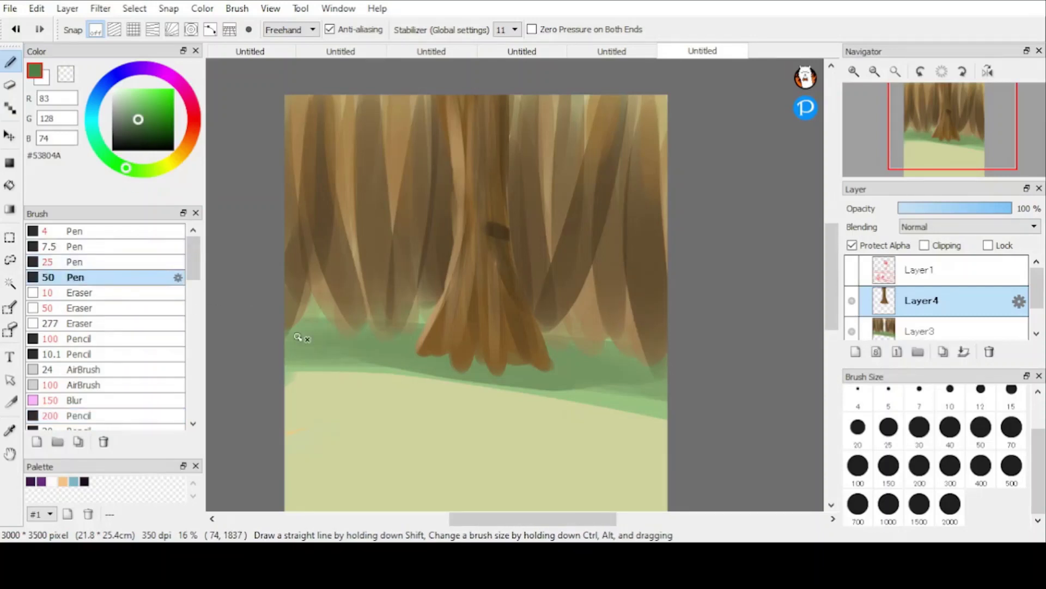
{"action": "left_click", "coordinate": [853, 245]}
{"action": "left_click_drag", "start_coordinate": [287, 352], "coordinate": [315, 345]}
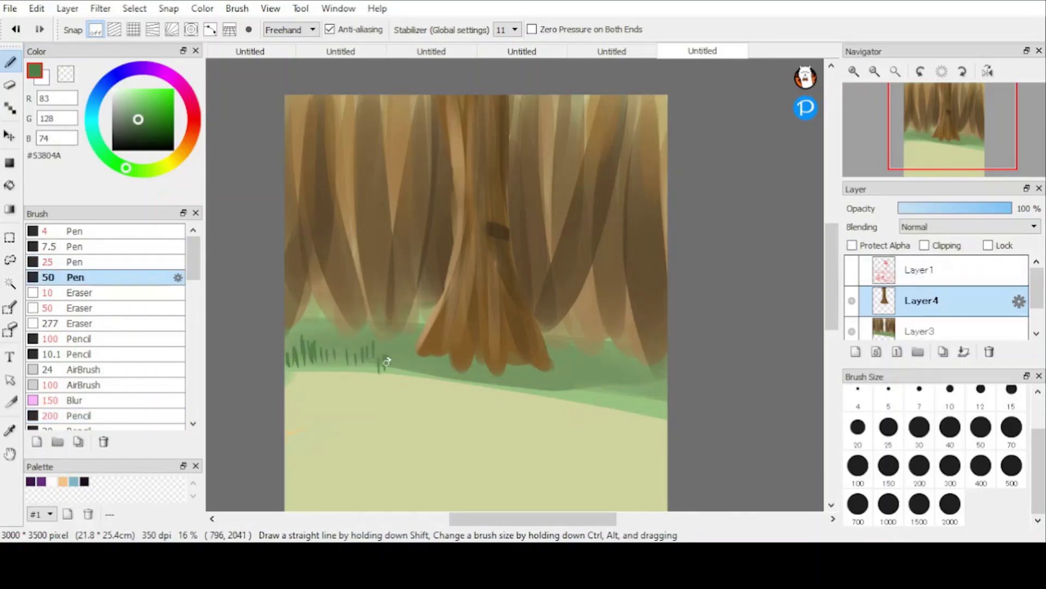
{"action": "left_click_drag", "start_coordinate": [388, 370], "coordinate": [390, 354]}
{"action": "left_click_drag", "start_coordinate": [400, 369], "coordinate": [403, 349]}
{"action": "left_click_drag", "start_coordinate": [414, 369], "coordinate": [415, 340]}
{"action": "left_click_drag", "start_coordinate": [425, 368], "coordinate": [428, 336]}
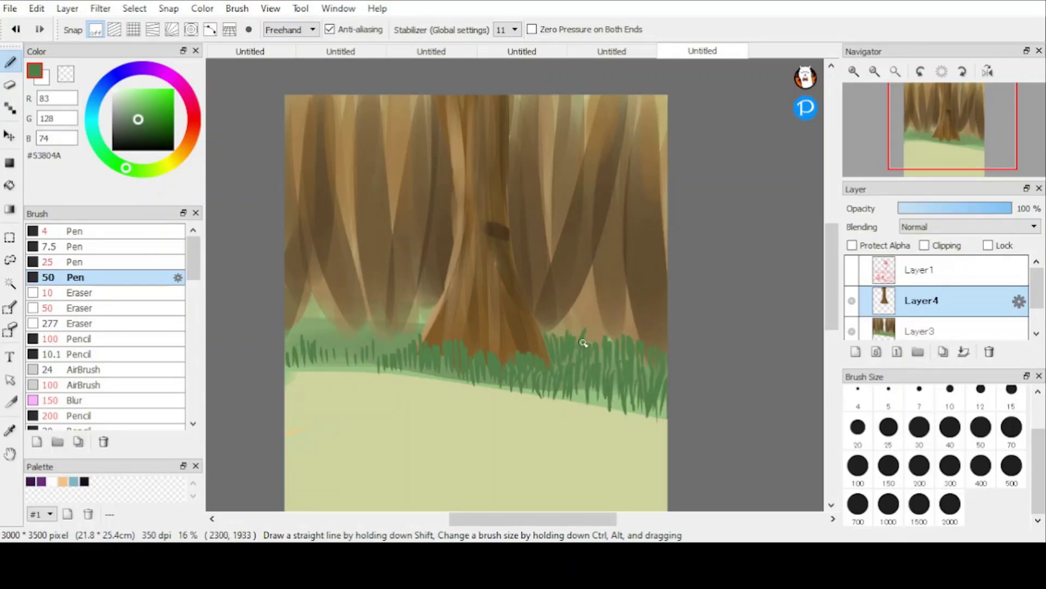
Step: Fill the grass strip left of the tree and below its roots with more #53804A blades
{"action": "left_click_drag", "start_coordinate": [291, 333], "coordinate": [313, 323]}
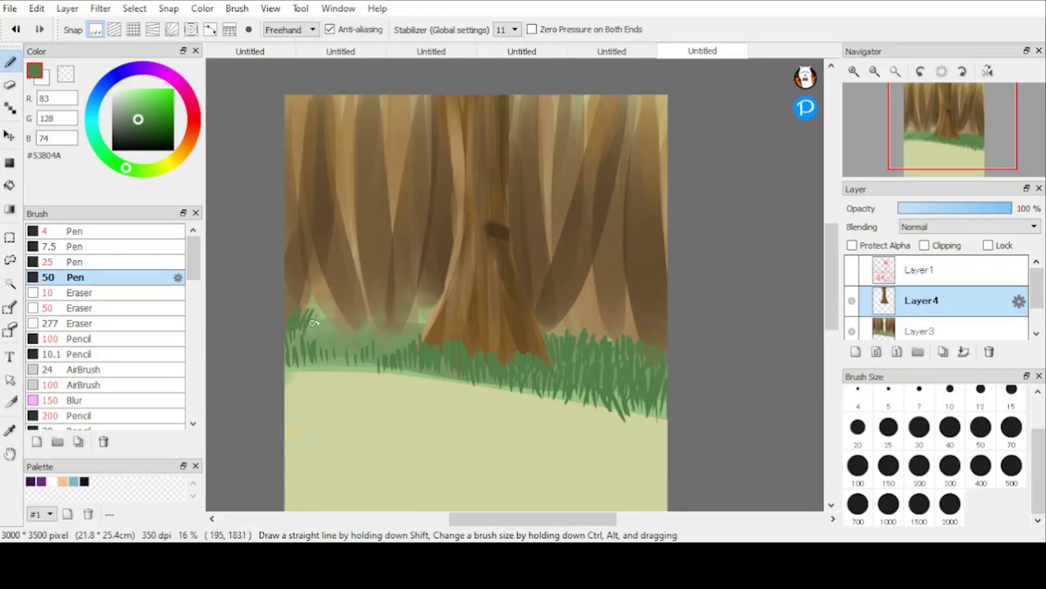
{"action": "mouse_move", "coordinate": [403, 315]}
{"action": "left_mouse_down"}
{"action": "mouse_move", "coordinate": [397, 339]}
{"action": "mouse_move", "coordinate": [354, 353]}
{"action": "mouse_move", "coordinate": [392, 371]}
{"action": "left_mouse_up"}
{"action": "left_click_drag", "start_coordinate": [417, 357], "coordinate": [421, 378]}
{"action": "left_click_drag", "start_coordinate": [428, 360], "coordinate": [435, 380]}
{"action": "left_click_drag", "start_coordinate": [472, 368], "coordinate": [478, 389]}
{"action": "mouse_move", "coordinate": [333, 329]}
{"action": "left_mouse_down"}
{"action": "mouse_move", "coordinate": [285, 344]}
{"action": "mouse_move", "coordinate": [360, 380]}
{"action": "left_mouse_up"}
Step: Paint muted dark green #546650 shading blades through the grass strip
{"action": "left_click", "coordinate": [142, 135]}
{"action": "left_click_drag", "start_coordinate": [286, 357], "coordinate": [292, 374]}
{"action": "left_click_drag", "start_coordinate": [294, 339], "coordinate": [301, 359]}
{"action": "left_click", "coordinate": [125, 126]}
{"action": "key", "text": "ctrl+z"}
{"action": "key", "text": "ctrl+z"}
{"action": "key", "text": "ctrl+z"}
{"action": "left_click_drag", "start_coordinate": [344, 334], "coordinate": [341, 362]}
{"action": "left_click_drag", "start_coordinate": [386, 329], "coordinate": [391, 347]}
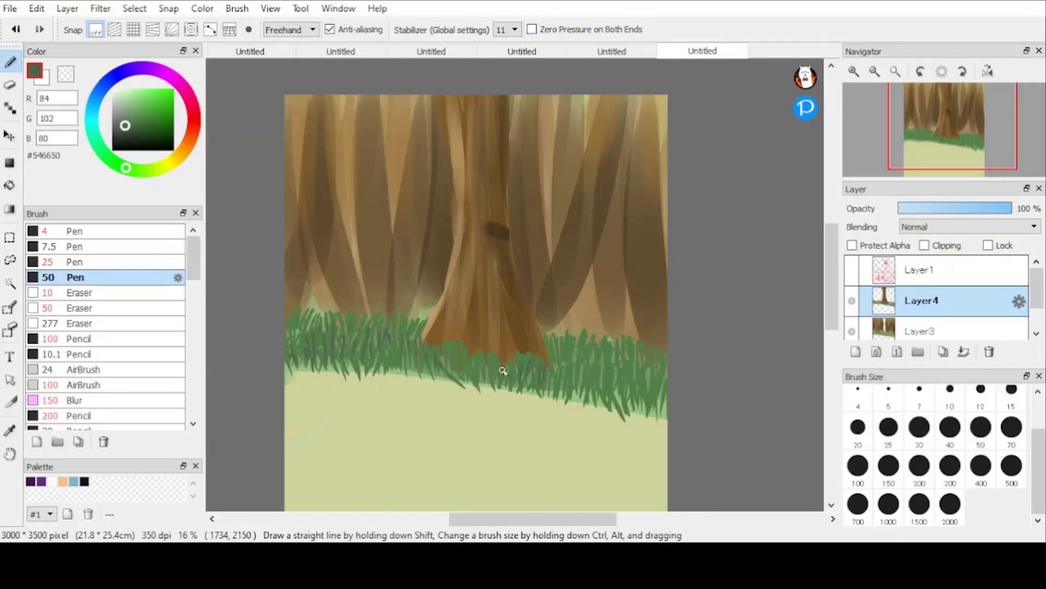
{"action": "left_click", "coordinate": [125, 101]}
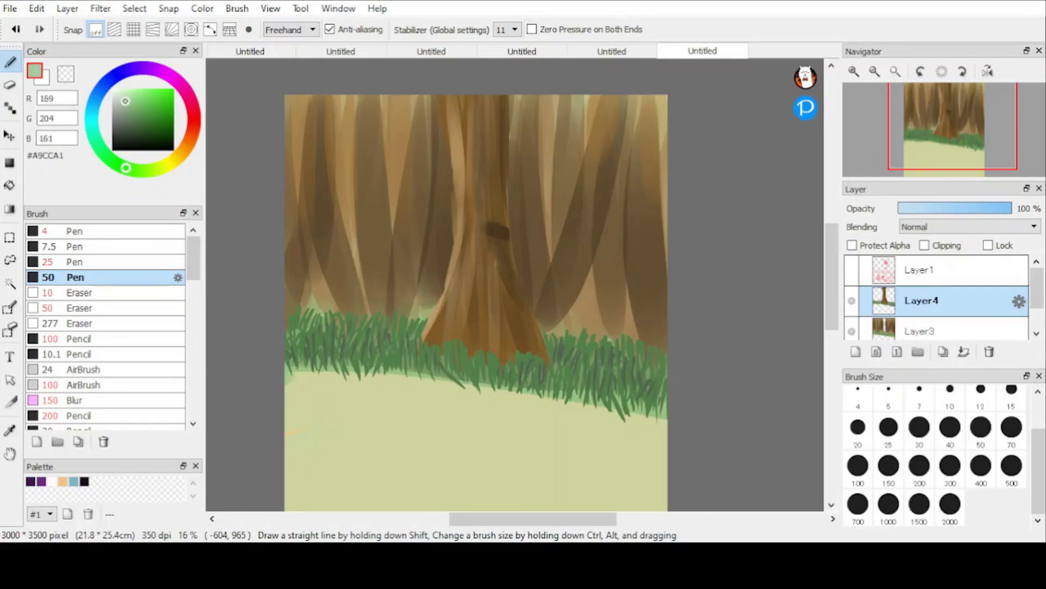
{"action": "left_click_drag", "start_coordinate": [297, 338], "coordinate": [300, 351]}
{"action": "mouse_move", "coordinate": [310, 330]}
{"action": "left_mouse_down"}
{"action": "mouse_move", "coordinate": [325, 360]}
{"action": "mouse_move", "coordinate": [323, 353]}
{"action": "left_mouse_up"}
{"action": "key", "text": "ctrl+z"}
{"action": "key", "text": "ctrl+z"}
Step: Paint soft green #7EA376 highlight blades throughout the grass strip
{"action": "left_click", "coordinate": [129, 110]}
{"action": "left_click_drag", "start_coordinate": [404, 342], "coordinate": [401, 357]}
{"action": "left_click_drag", "start_coordinate": [389, 322], "coordinate": [390, 351]}
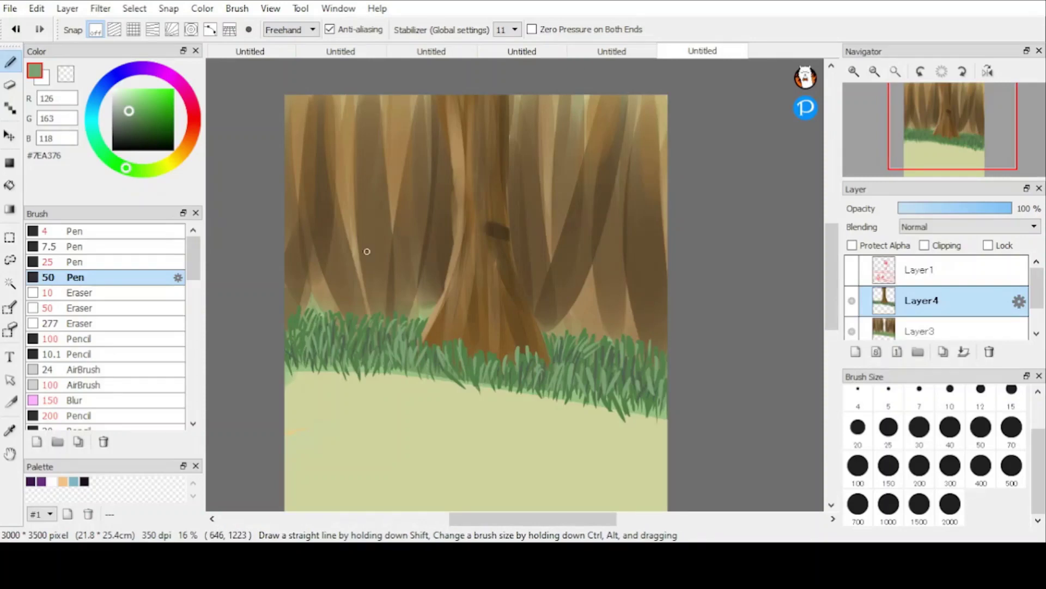
Step: Switch to the 200 Pencil and add a new layer above Layer4
{"action": "scroll", "coordinate": [367, 251], "scroll_direction": "down", "scroll_amount": 2}
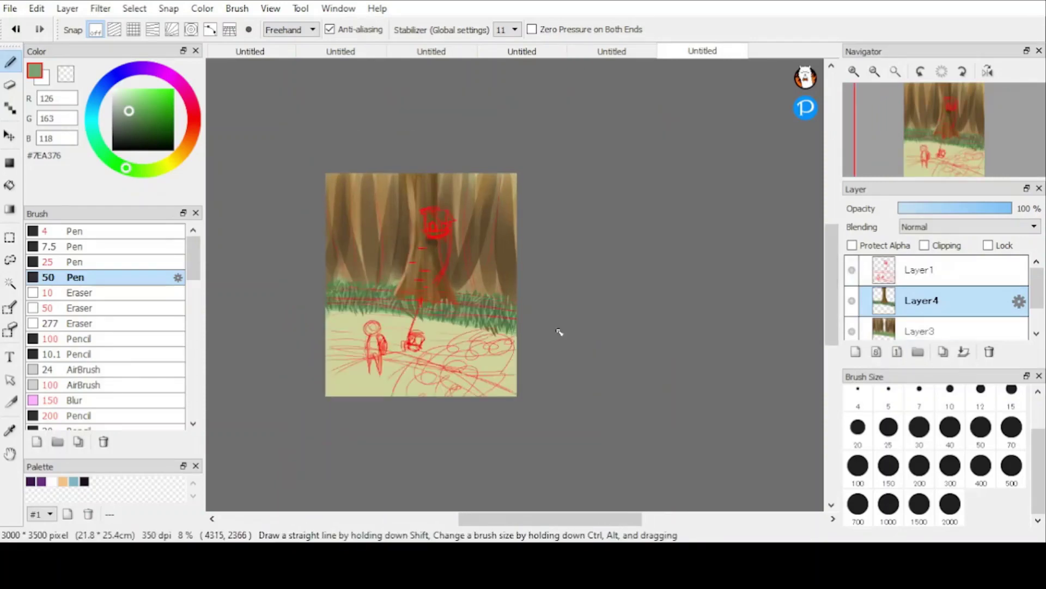
{"action": "scroll", "coordinate": [558, 332], "scroll_direction": "up", "scroll_amount": 1}
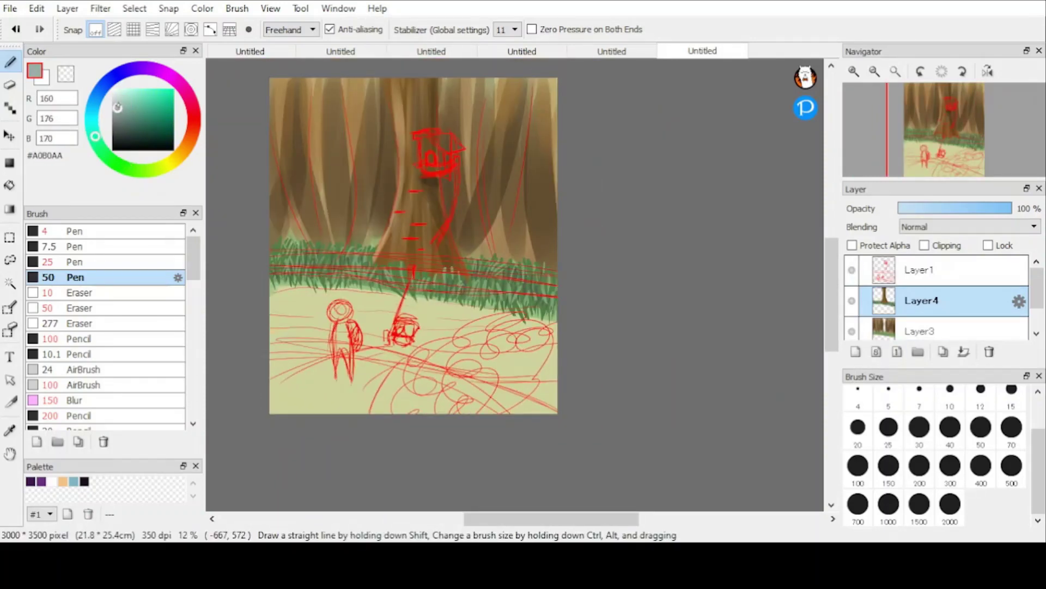
{"action": "left_click", "coordinate": [76, 416]}
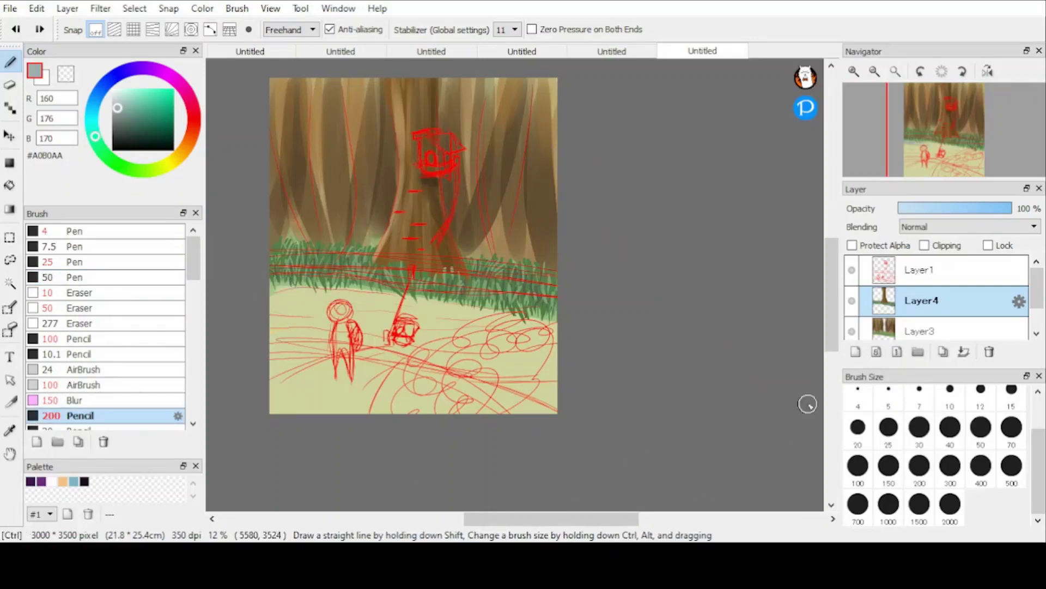
{"action": "left_click", "coordinate": [855, 352]}
{"action": "left_click_drag", "start_coordinate": [275, 288], "coordinate": [584, 338]}
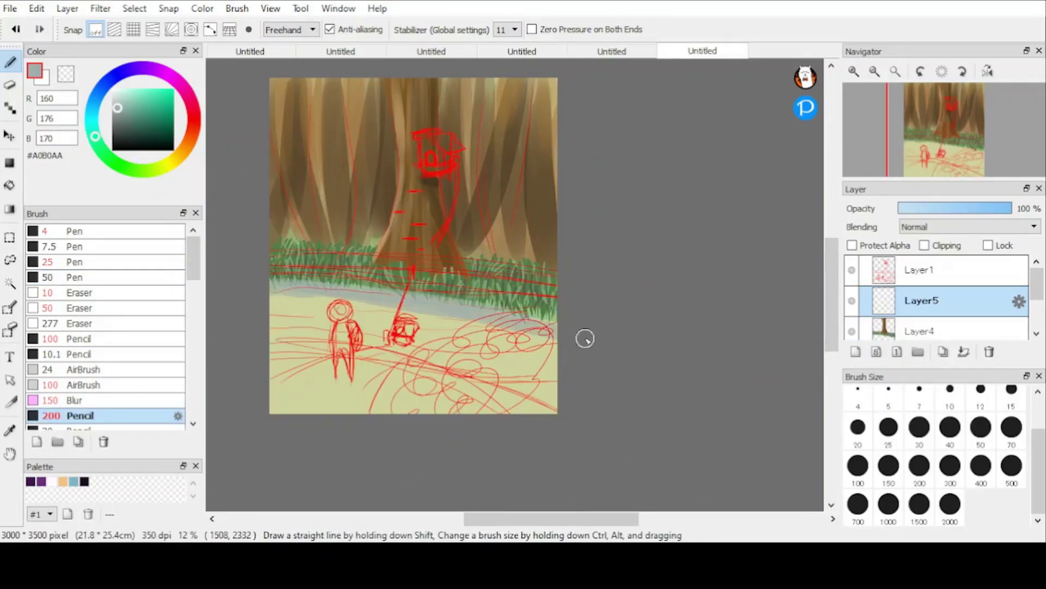
{"action": "key", "text": "ctrl+z"}
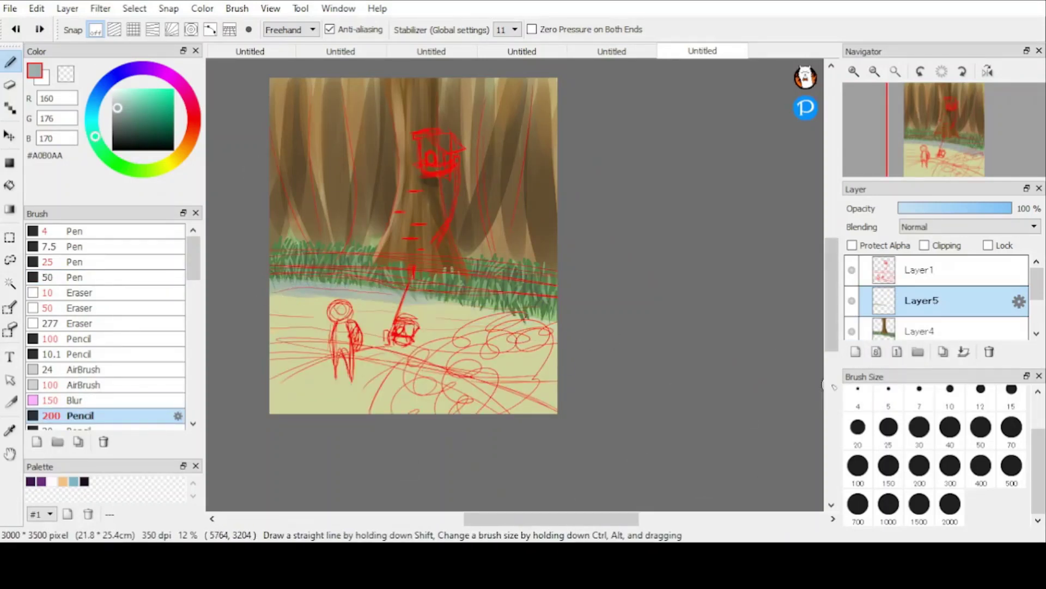
{"action": "key", "text": "ctrl+z"}
{"action": "key", "text": "ctrl+z"}
Step: On Layer3, paint an earthy bank along the grass's lower edge in ochre #A08C3F with dark #5A4F23 shading
{"action": "left_click_drag", "start_coordinate": [1037, 285], "coordinate": [1037, 302]}
{"action": "left_click", "coordinate": [926, 319]}
{"action": "right_click", "coordinate": [312, 213]}
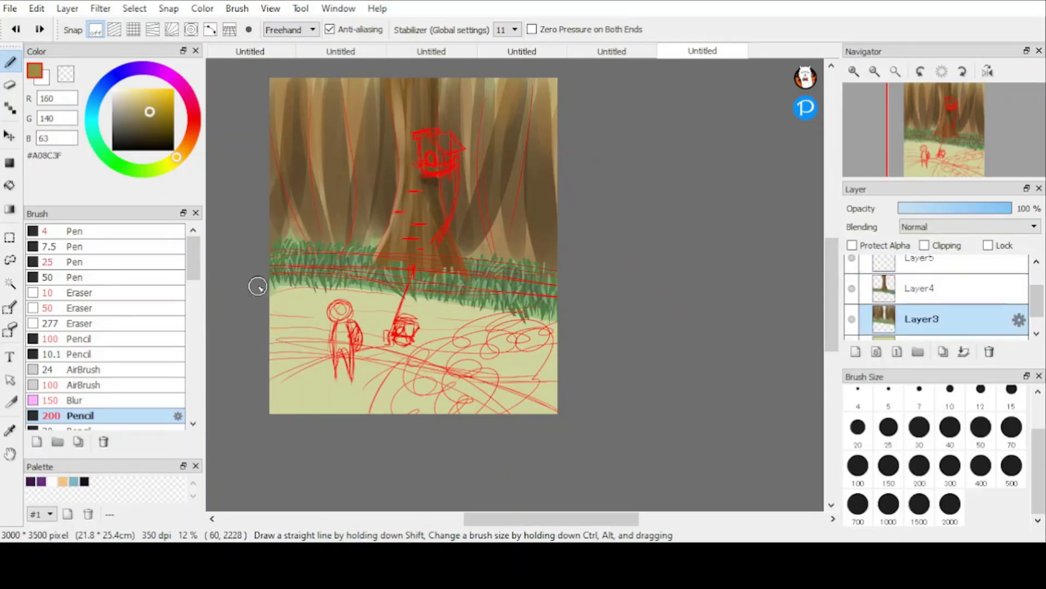
{"action": "left_click_drag", "start_coordinate": [258, 285], "coordinate": [578, 329]}
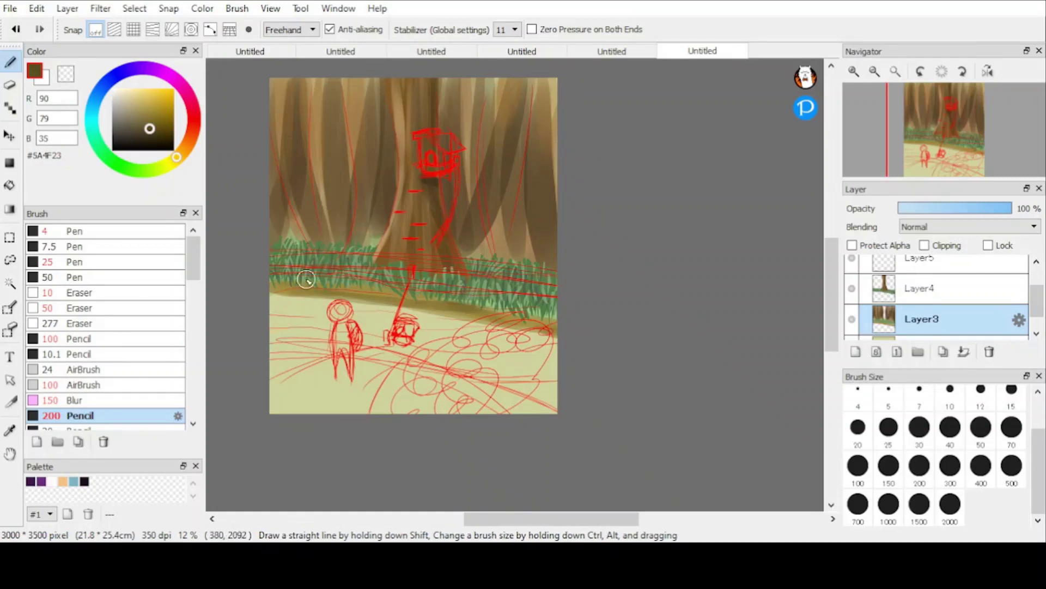
{"action": "left_click", "coordinate": [372, 298], "text": "alt"}
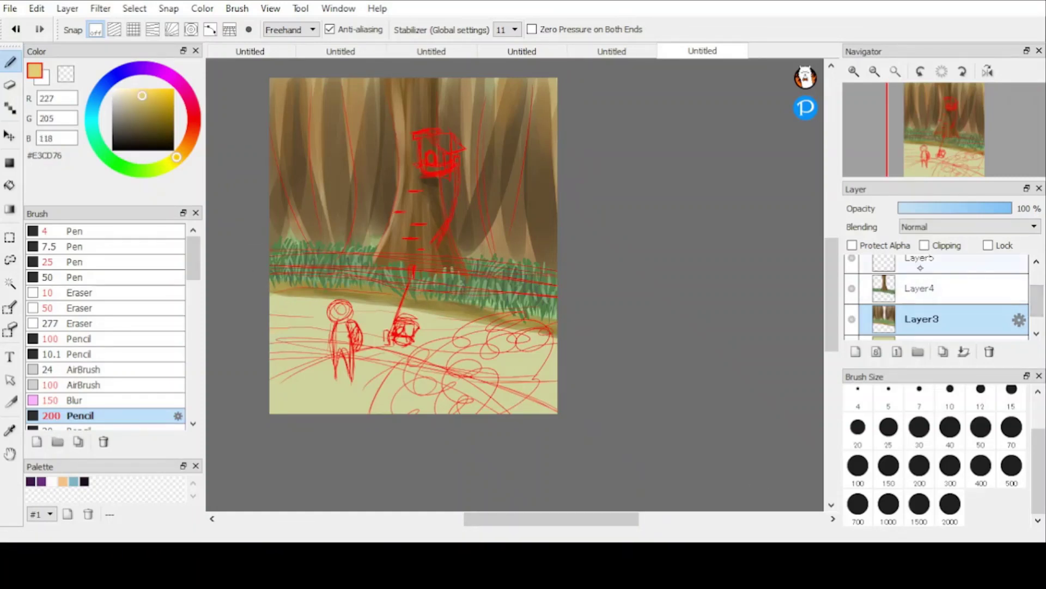
Step: On Layer5, paint a wide blue-green #A6C3B6 river below the bank, curving down to the canvas's lower right corner
{"action": "left_click", "coordinate": [920, 266]}
{"action": "left_click_drag", "start_coordinate": [1040, 302], "coordinate": [1040, 286]}
{"action": "left_click", "coordinate": [852, 270]}
{"action": "left_click", "coordinate": [852, 270]}
{"action": "left_click", "coordinate": [315, 256], "text": "alt"}
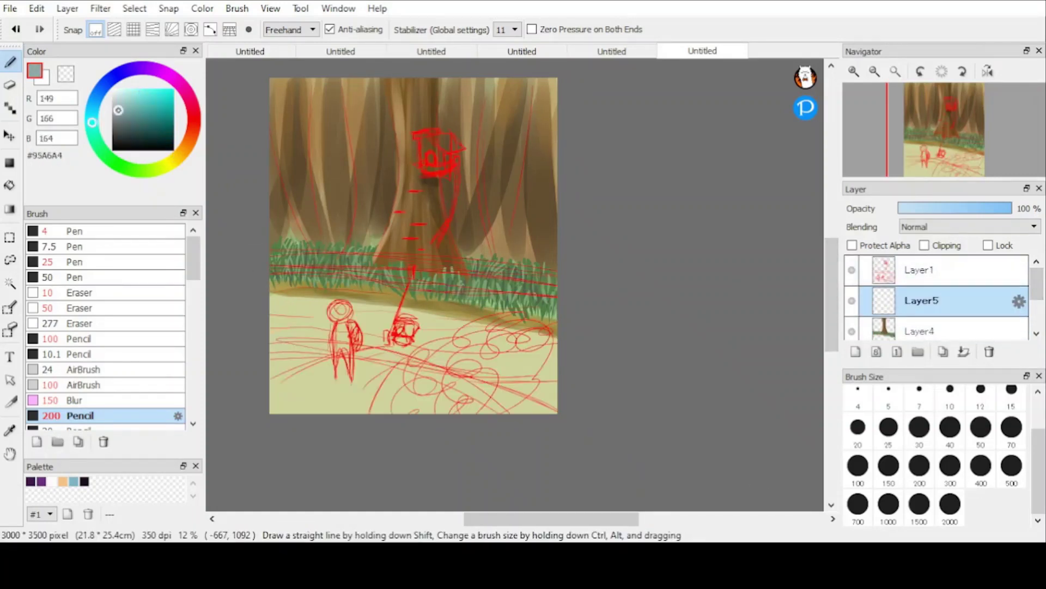
{"action": "left_click", "coordinate": [314, 258], "text": "alt"}
{"action": "left_click_drag", "start_coordinate": [270, 297], "coordinate": [537, 341]}
{"action": "left_click_drag", "start_coordinate": [278, 304], "coordinate": [400, 310]}
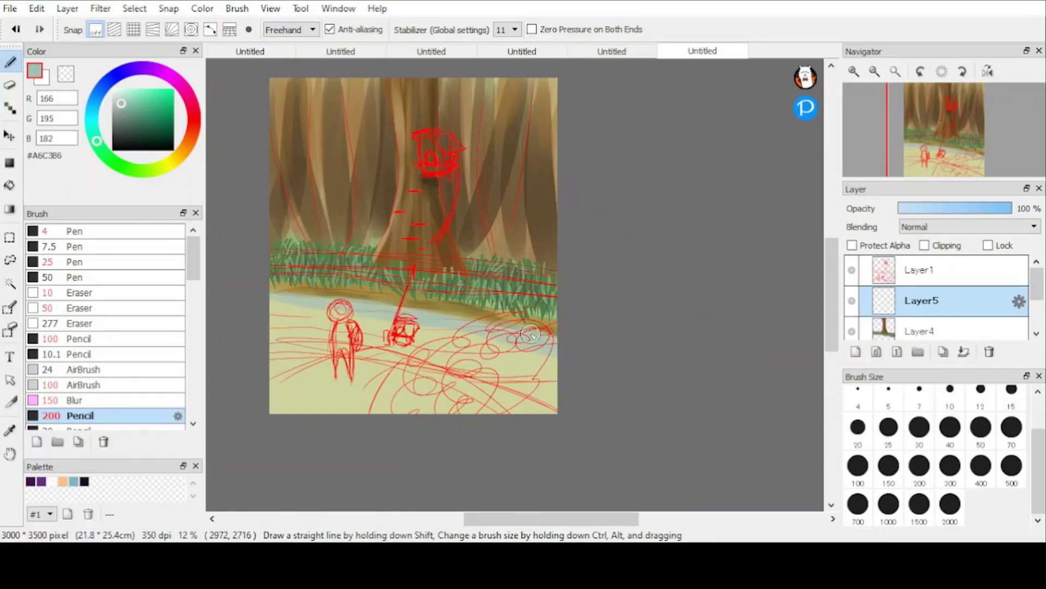
{"action": "left_click_drag", "start_coordinate": [521, 360], "coordinate": [516, 360]}
{"action": "mouse_move", "coordinate": [275, 307]}
{"action": "left_mouse_down"}
{"action": "mouse_move", "coordinate": [573, 381]}
{"action": "mouse_move", "coordinate": [403, 376]}
{"action": "mouse_move", "coordinate": [303, 308]}
{"action": "left_mouse_up"}
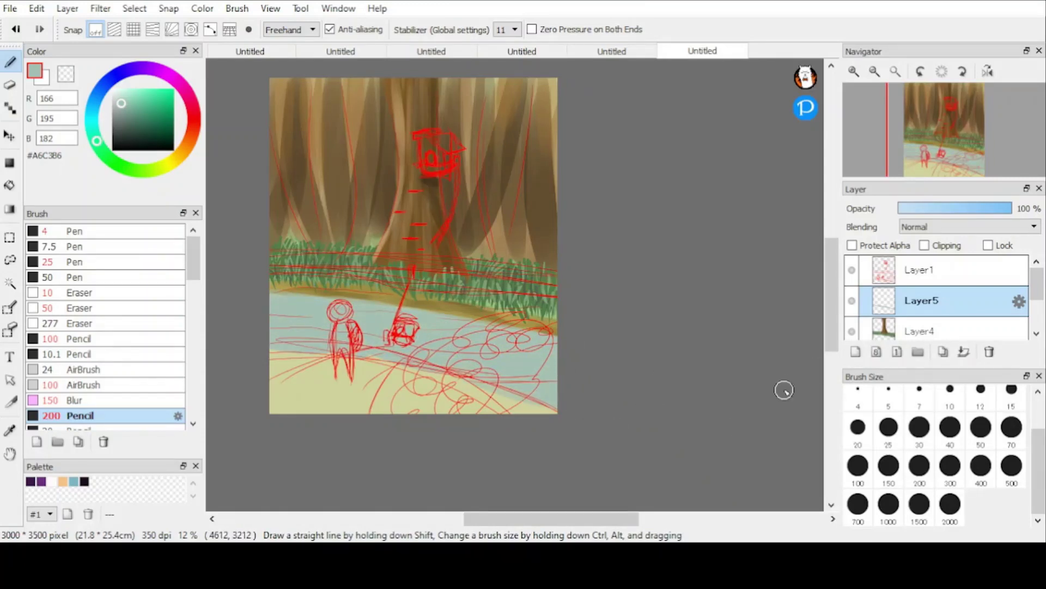
{"action": "left_click_drag", "start_coordinate": [276, 358], "coordinate": [550, 413]}
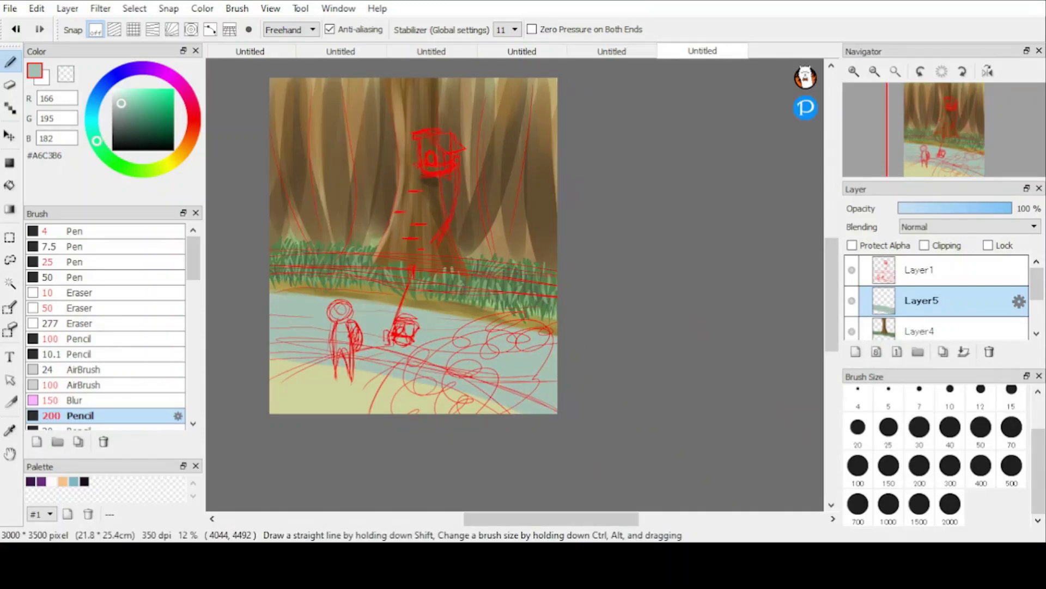
Step: Hide the sketch layer, protect Layer5's alpha, and tint the river's upper edge with the ochre bank color
{"action": "left_click", "coordinate": [851, 270]}
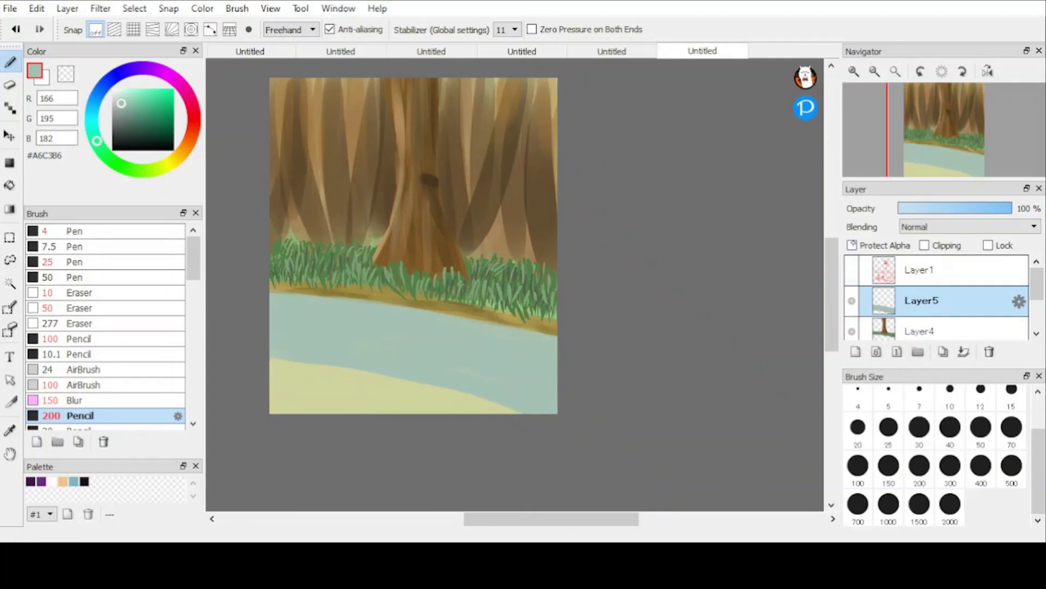
{"action": "left_click", "coordinate": [851, 245]}
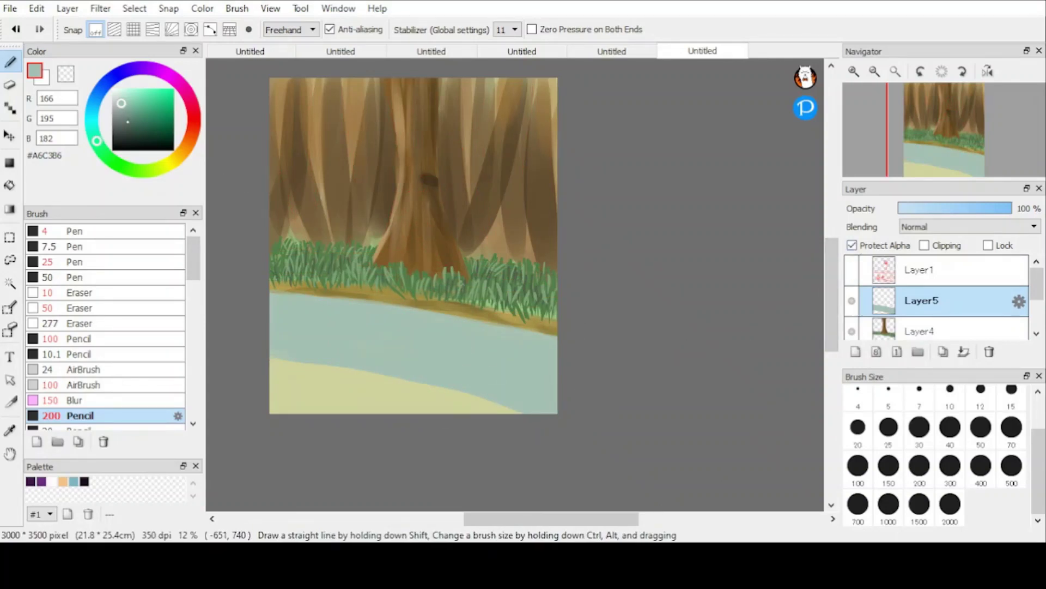
{"action": "left_click", "coordinate": [315, 297], "text": "alt"}
{"action": "left_click_drag", "start_coordinate": [317, 301], "coordinate": [432, 320]}
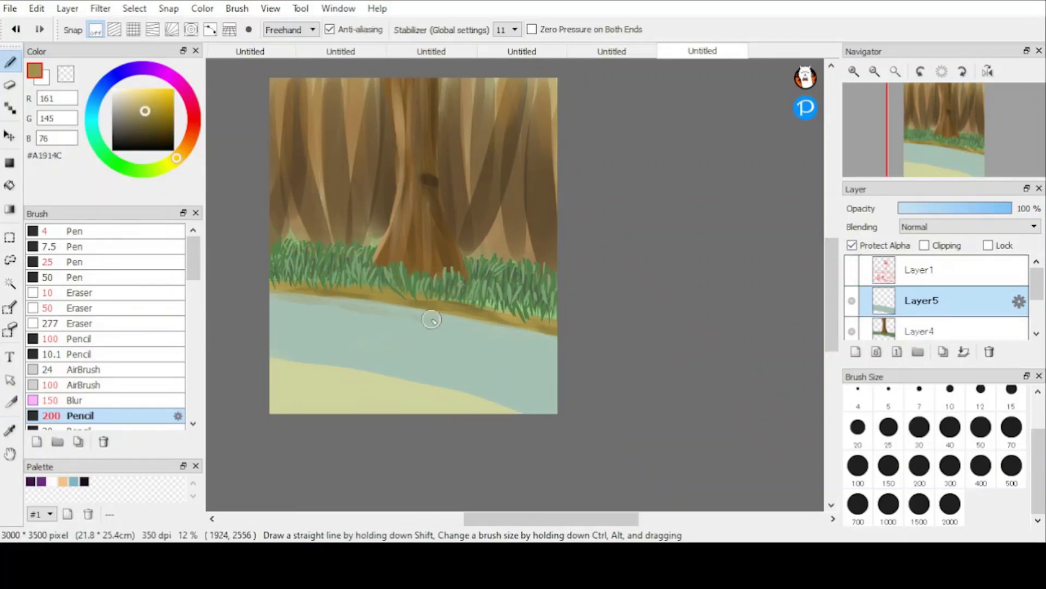
Step: Sample a color from the grass and paint darker reflection strokes in the river along the bank
{"action": "left_click", "coordinate": [10, 430]}
{"action": "left_click", "coordinate": [287, 270]}
{"action": "left_click", "coordinate": [10, 62]}
{"action": "left_click_drag", "start_coordinate": [272, 306], "coordinate": [400, 318]}
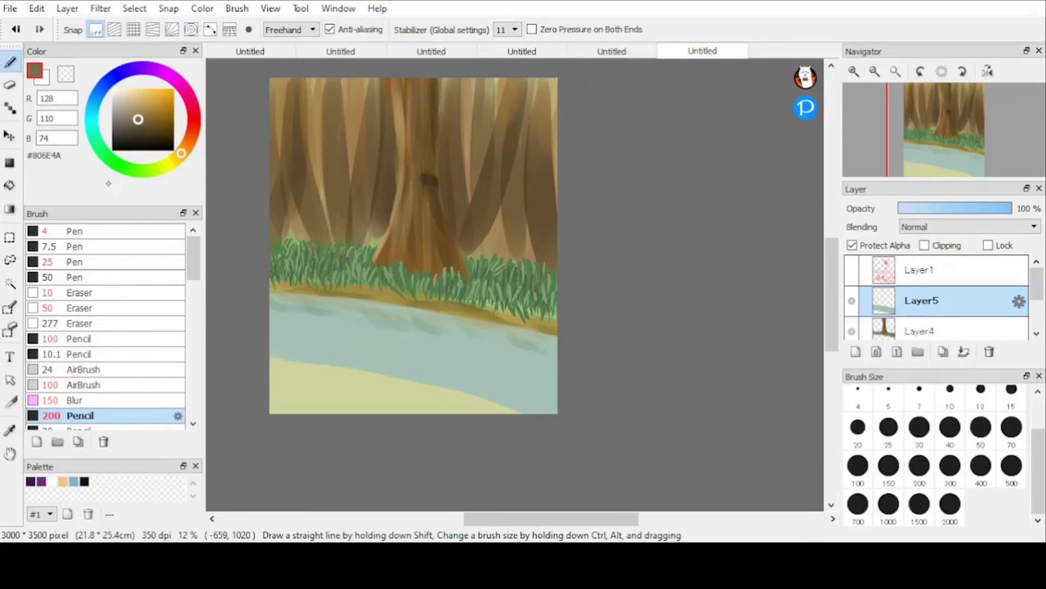
Step: Sample brown #725730 from a tree trunk and paint slanted reflection strokes across the river on Layer5
{"action": "left_click", "coordinate": [381, 177], "text": "alt"}
{"action": "left_click_drag", "start_coordinate": [296, 316], "coordinate": [309, 338]}
{"action": "left_click_drag", "start_coordinate": [354, 321], "coordinate": [368, 350]}
{"action": "left_click_drag", "start_coordinate": [432, 342], "coordinate": [450, 370]}
{"action": "left_click_drag", "start_coordinate": [461, 333], "coordinate": [478, 362]}
{"action": "left_click_drag", "start_coordinate": [490, 344], "coordinate": [509, 382]}
{"action": "left_click_drag", "start_coordinate": [518, 354], "coordinate": [536, 389]}
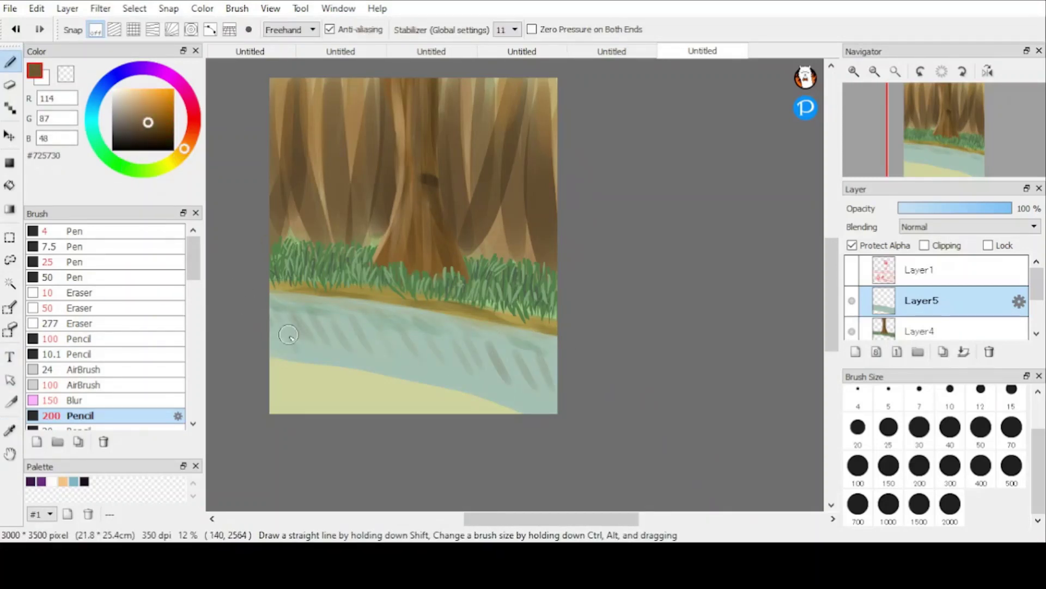
{"action": "left_click_drag", "start_coordinate": [364, 322], "coordinate": [388, 363]}
{"action": "left_click_drag", "start_coordinate": [401, 340], "coordinate": [423, 373]}
Step: Paint pale #FFF3E3 and white #FFFFFF ripple highlights along the river with the size 100 AirBrush
{"action": "left_click", "coordinate": [119, 88]}
{"action": "left_click_drag", "start_coordinate": [277, 313], "coordinate": [295, 328]}
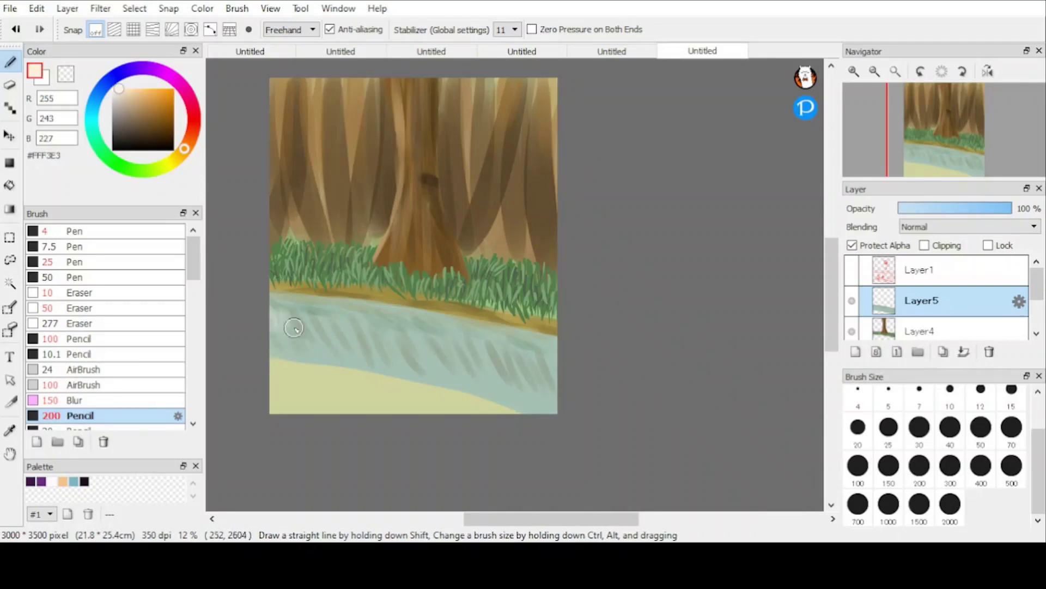
{"action": "key", "text": "ctrl+z"}
{"action": "left_click", "coordinate": [109, 370]}
{"action": "left_click", "coordinate": [109, 385]}
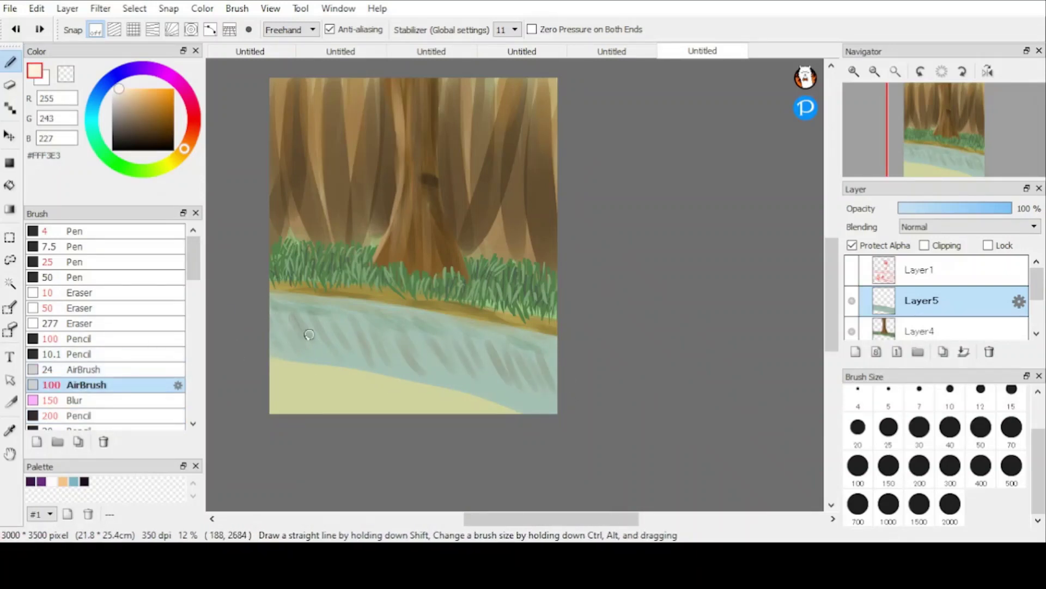
{"action": "left_click_drag", "start_coordinate": [297, 327], "coordinate": [463, 359]}
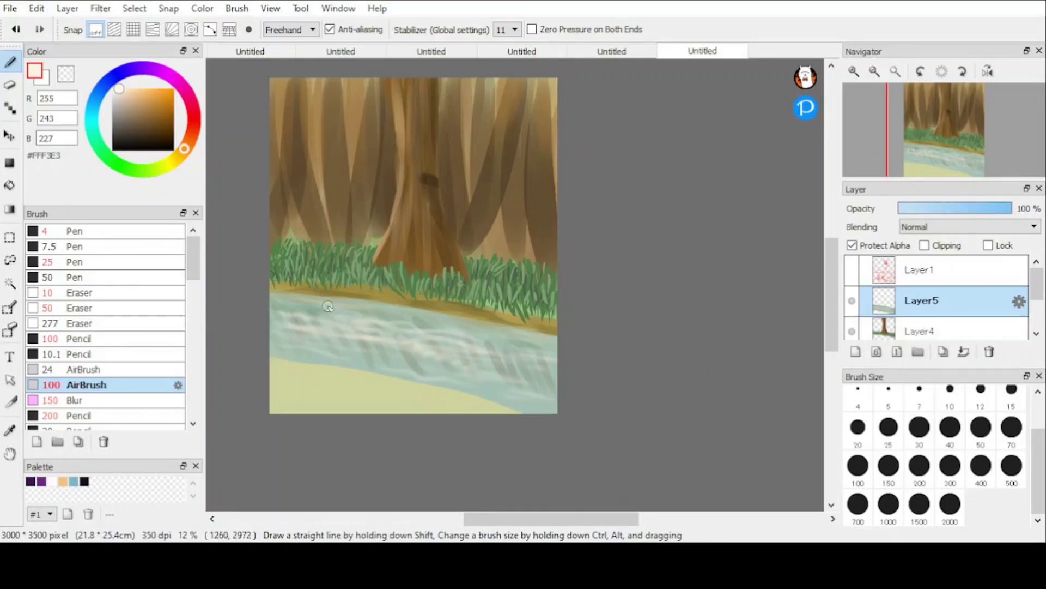
{"action": "left_click_drag", "start_coordinate": [372, 328], "coordinate": [526, 381]}
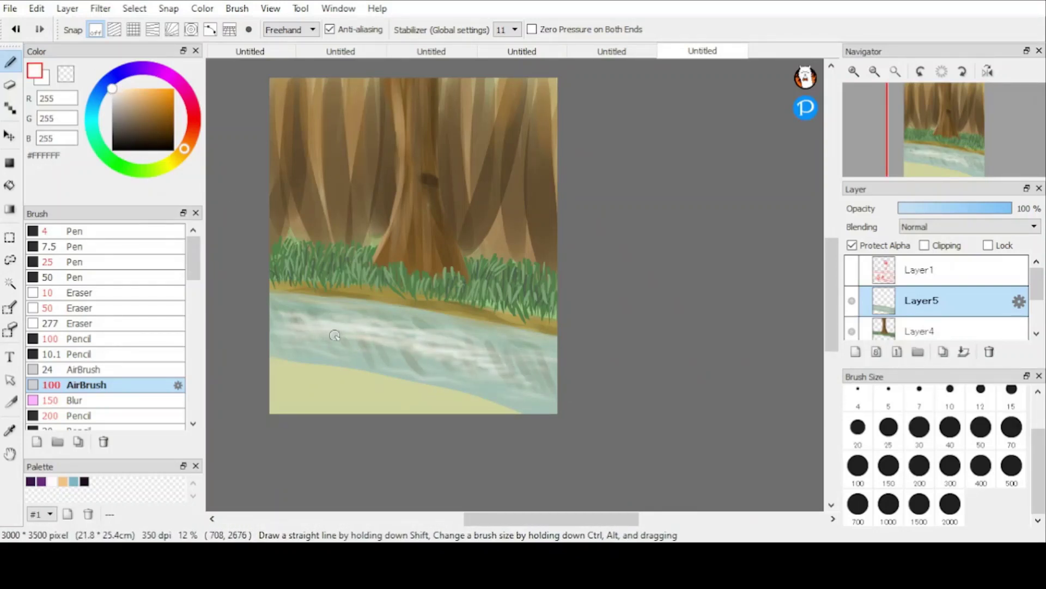
Step: Show the sketch layer and paint a near bank along the river's lower edge in the far bank's ochre with the size 200 Pencil
{"action": "left_click", "coordinate": [851, 270]}
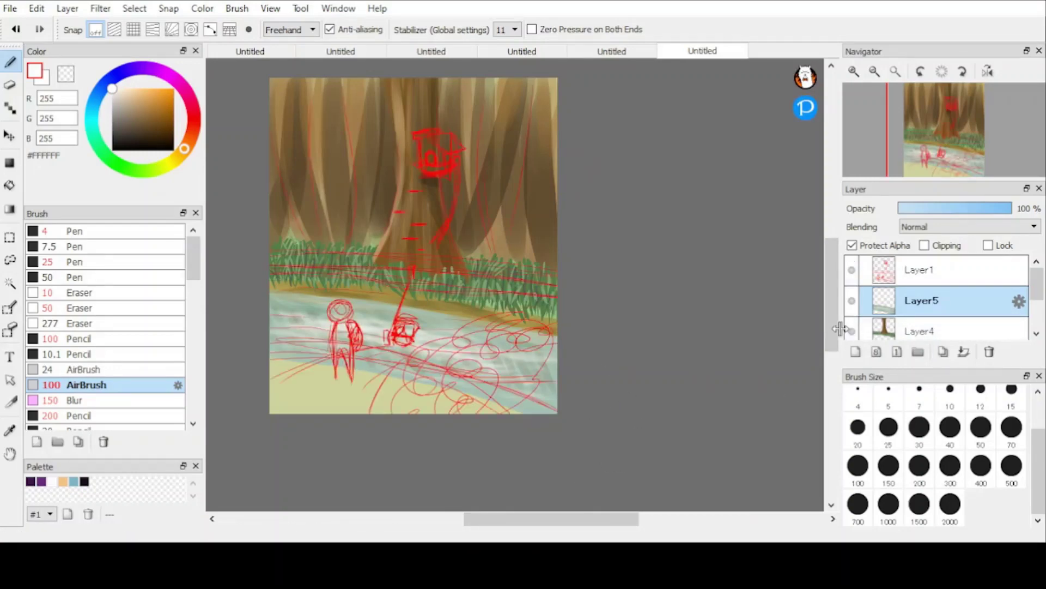
{"action": "scroll", "coordinate": [368, 334], "scroll_direction": "up", "scroll_amount": 1}
{"action": "scroll", "coordinate": [328, 326], "scroll_direction": "down", "scroll_amount": 2}
{"action": "scroll", "coordinate": [327, 326], "scroll_direction": "up", "scroll_amount": 3}
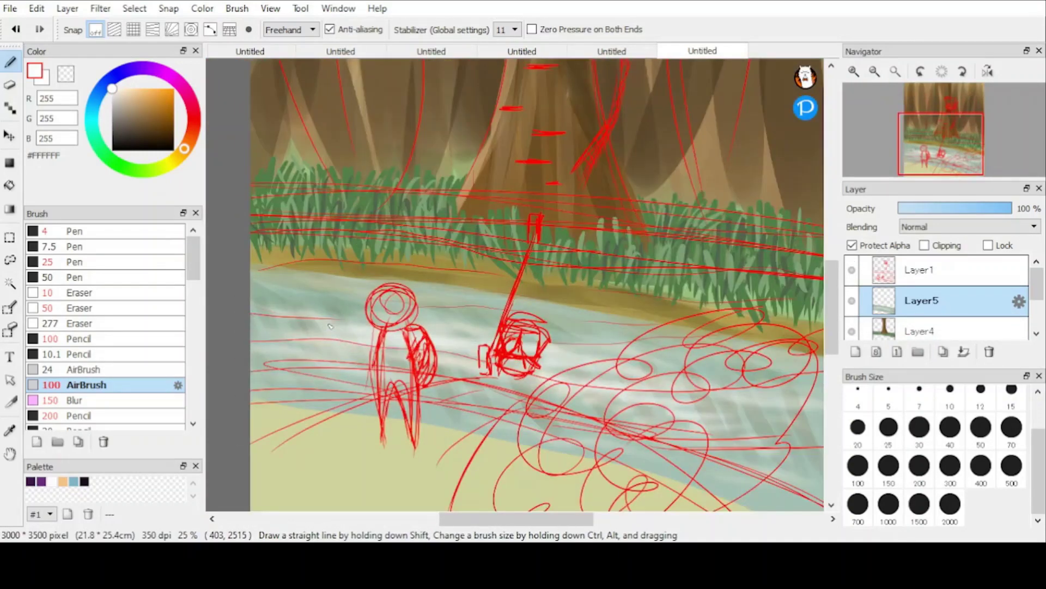
{"action": "left_click", "coordinate": [320, 265], "text": "alt"}
{"action": "left_click", "coordinate": [81, 415]}
{"action": "mouse_move", "coordinate": [257, 353]}
{"action": "left_mouse_down"}
{"action": "mouse_move", "coordinate": [326, 382]}
{"action": "mouse_move", "coordinate": [561, 420]}
{"action": "mouse_move", "coordinate": [742, 465]}
{"action": "mouse_move", "coordinate": [592, 390]}
{"action": "left_mouse_up"}
{"action": "scroll", "coordinate": [362, 278], "scroll_direction": "down", "scroll_amount": 3}
{"action": "scroll", "coordinate": [414, 303], "scroll_direction": "up", "scroll_amount": 3}
{"action": "scroll", "coordinate": [559, 306], "scroll_direction": "down", "scroll_amount": 3}
{"action": "scroll", "coordinate": [494, 281], "scroll_direction": "up", "scroll_amount": 2}
Step: Add dark #433C1F and light #F6EDC8 strokes to the near bank, and hide the sketch layer
{"action": "left_click", "coordinate": [145, 133]}
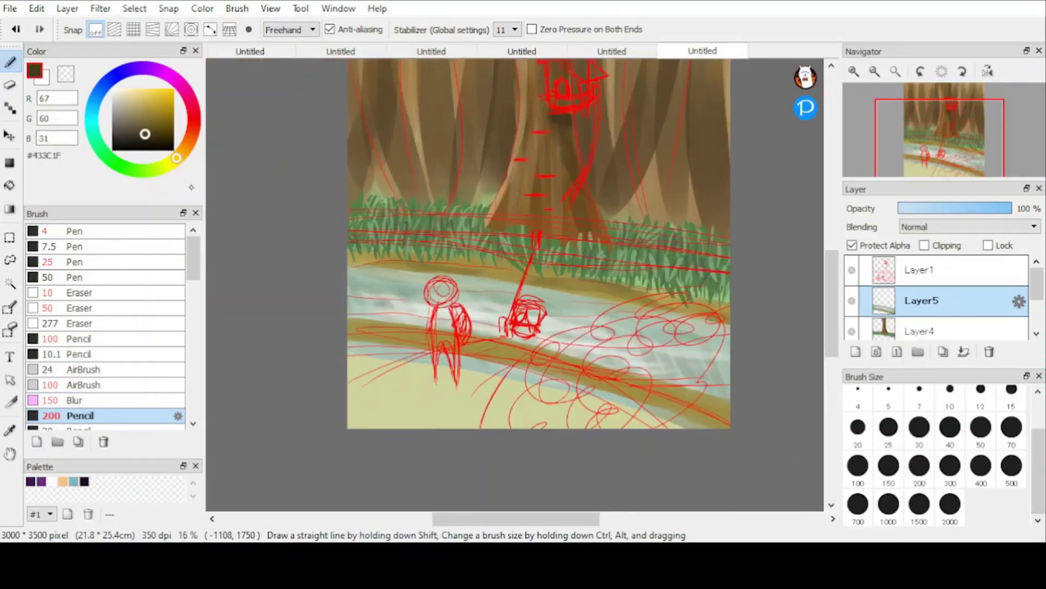
{"action": "left_click_drag", "start_coordinate": [361, 329], "coordinate": [703, 413]}
{"action": "left_click", "coordinate": [124, 91]}
{"action": "left_click", "coordinate": [852, 270]}
{"action": "left_click_drag", "start_coordinate": [455, 345], "coordinate": [731, 422]}
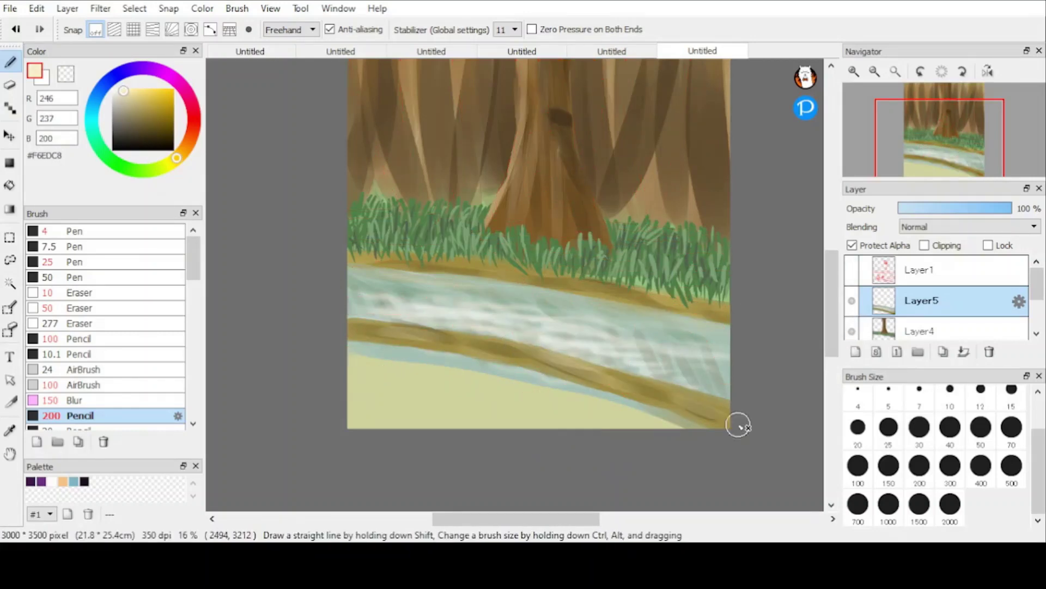
Step: Show the sketch, fill the foreground below the river with green #699D66 on a new layer, and protect that layer's alpha
{"action": "left_click", "coordinate": [852, 270]}
{"action": "left_click", "coordinate": [121, 165]}
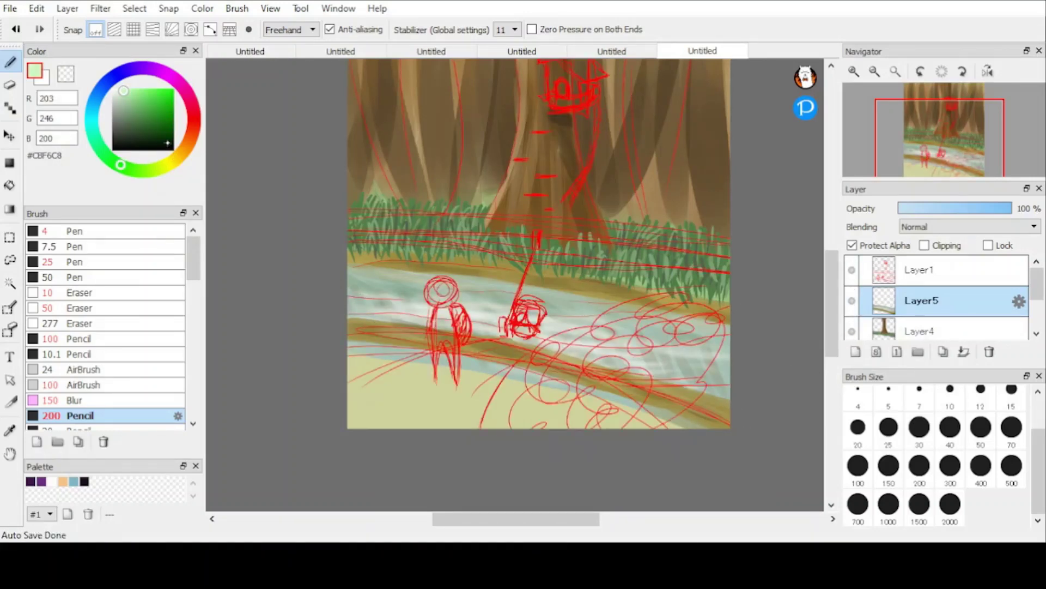
{"action": "left_click", "coordinate": [855, 352]}
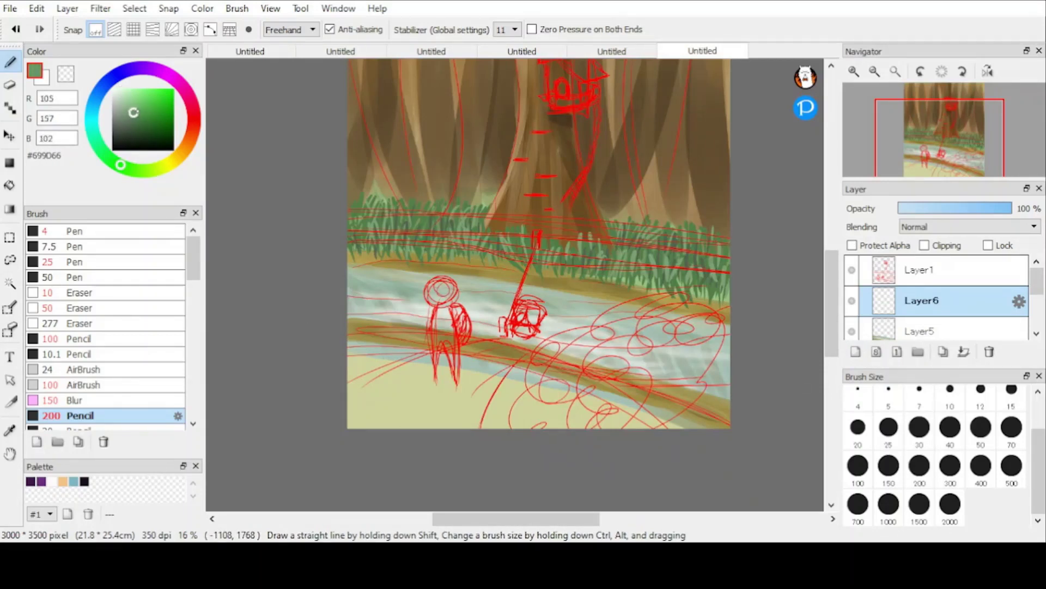
{"action": "mouse_move", "coordinate": [484, 357]}
{"action": "left_mouse_down"}
{"action": "mouse_move", "coordinate": [351, 344]}
{"action": "mouse_move", "coordinate": [714, 432]}
{"action": "left_mouse_up"}
{"action": "mouse_move", "coordinate": [652, 429]}
{"action": "left_mouse_down"}
{"action": "mouse_move", "coordinate": [532, 378]}
{"action": "mouse_move", "coordinate": [338, 439]}
{"action": "mouse_move", "coordinate": [354, 371]}
{"action": "left_mouse_up"}
{"action": "left_click", "coordinate": [852, 245]}
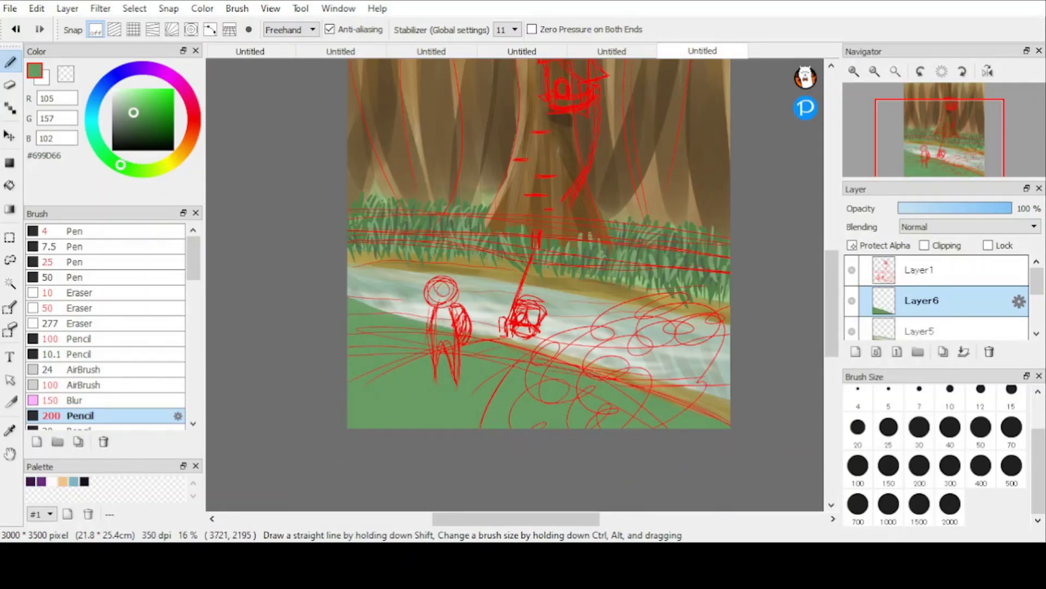
{"action": "left_click", "coordinate": [178, 156]}
{"action": "left_click_drag", "start_coordinate": [155, 112], "coordinate": [136, 93]}
{"action": "left_click_drag", "start_coordinate": [513, 348], "coordinate": [465, 431]}
{"action": "left_click_drag", "start_coordinate": [495, 353], "coordinate": [414, 430]}
{"action": "key", "text": "ctrl+z"}
{"action": "key", "text": "ctrl+z"}
{"action": "key", "text": "ctrl+z"}
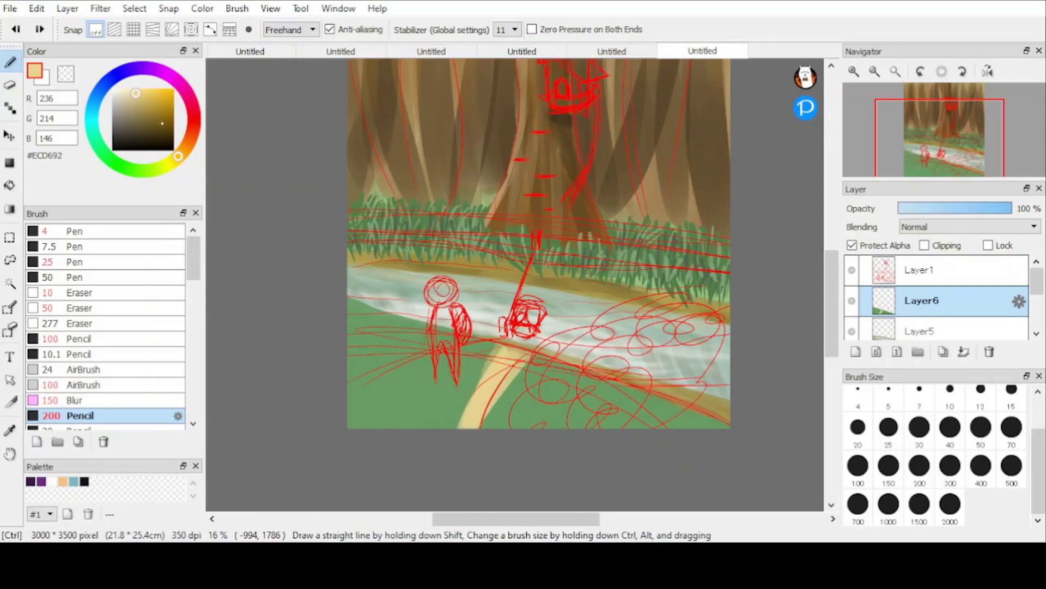
Step: Paint a dirt path through the foreground in ochre #A98D36 with #867749 shading, widening toward the canvas's lower left
{"action": "left_click", "coordinate": [152, 113]}
{"action": "left_click", "coordinate": [143, 103]}
{"action": "left_click", "coordinate": [154, 110]}
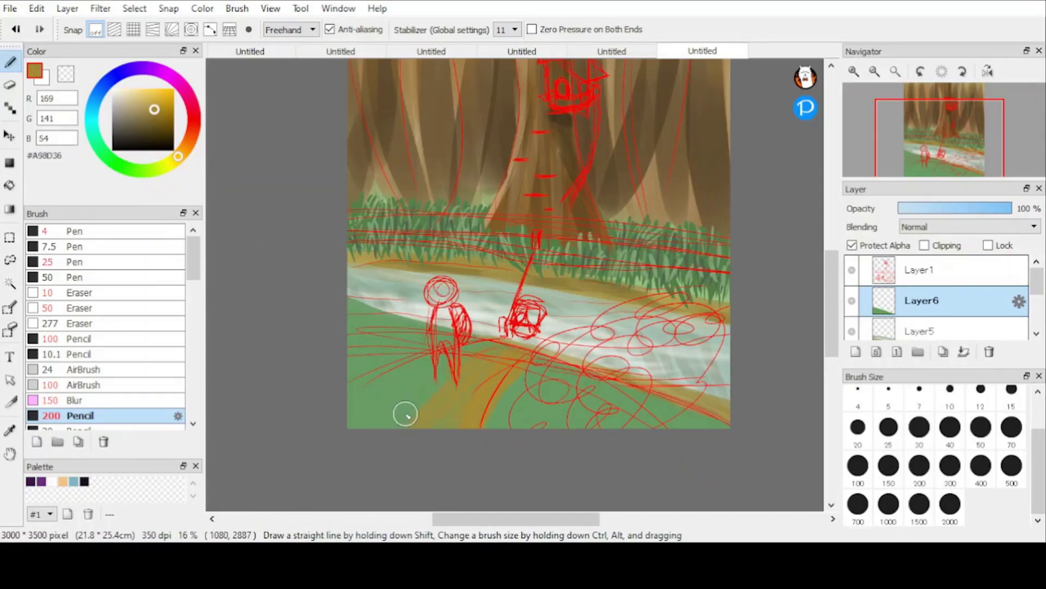
{"action": "left_click", "coordinate": [140, 117]}
{"action": "left_click_drag", "start_coordinate": [504, 346], "coordinate": [416, 428]}
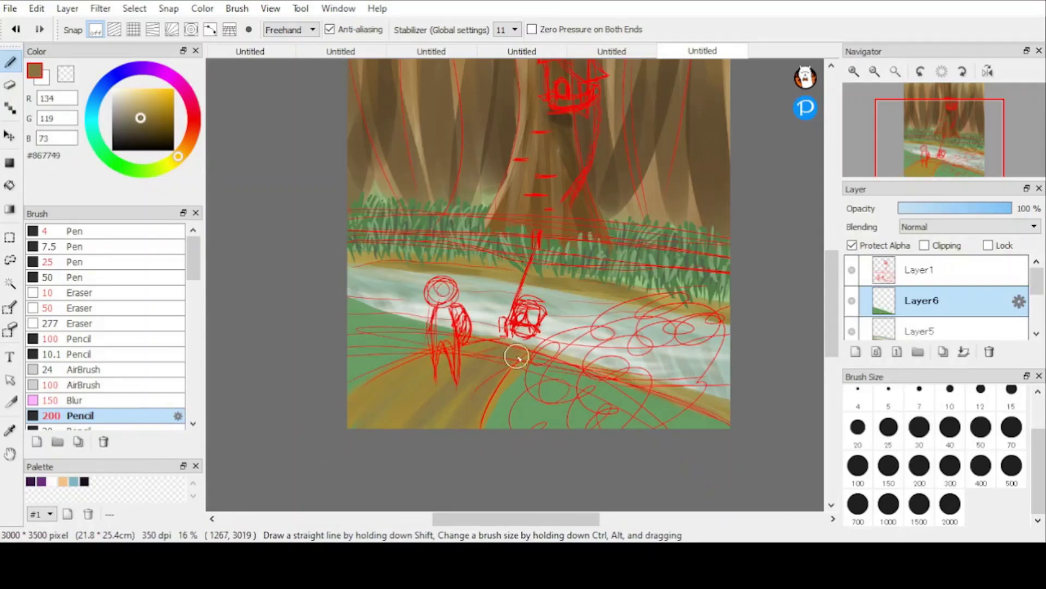
Step: Add light #E6D8AE streaks along the length of the dirt path
{"action": "left_click", "coordinate": [127, 94]}
{"action": "left_click_drag", "start_coordinate": [490, 344], "coordinate": [420, 426]}
{"action": "left_click_drag", "start_coordinate": [469, 349], "coordinate": [353, 424]}
{"action": "left_click_drag", "start_coordinate": [537, 349], "coordinate": [474, 427]}
{"action": "left_click_drag", "start_coordinate": [456, 349], "coordinate": [382, 390]}
{"action": "left_click_drag", "start_coordinate": [484, 361], "coordinate": [416, 428]}
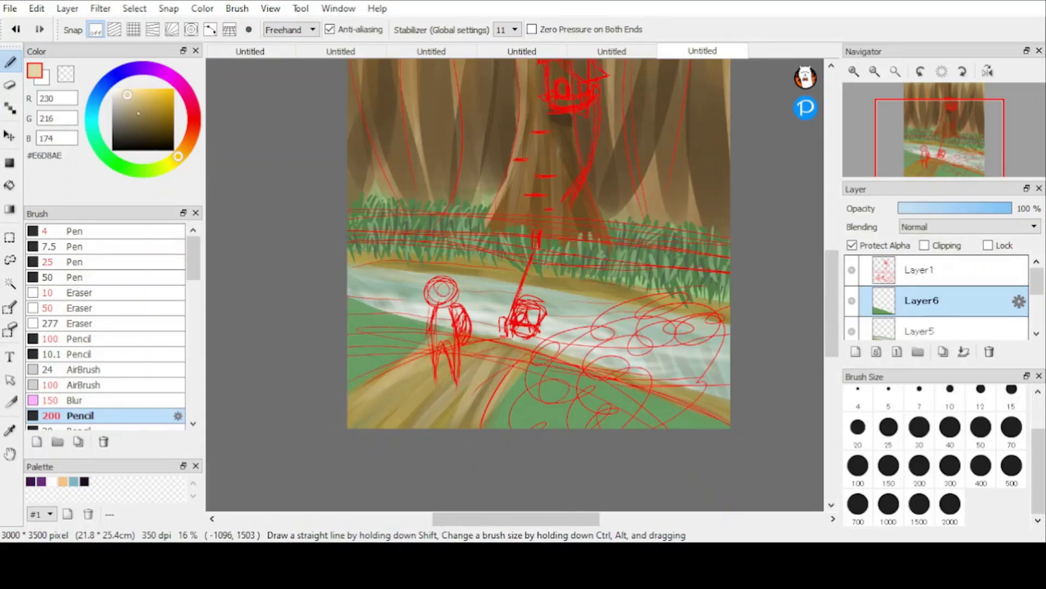
Step: Blend mid-brown #938043 streaks into the dirt path and hide the sketch layer
{"action": "left_click", "coordinate": [146, 115]}
{"action": "left_click_drag", "start_coordinate": [430, 357], "coordinate": [396, 396]}
{"action": "left_click_drag", "start_coordinate": [476, 354], "coordinate": [433, 479]}
{"action": "left_click_drag", "start_coordinate": [512, 358], "coordinate": [481, 511]}
{"action": "left_click", "coordinate": [852, 270]}
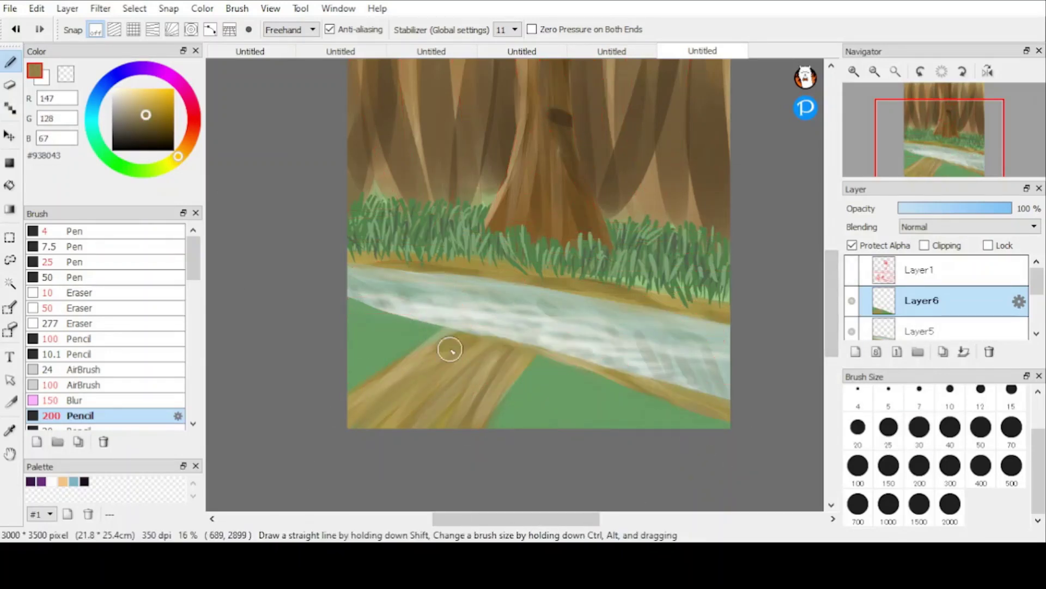
Step: Scatter small dark #4D4223 specks and cracks over the dirt path with the size 24 AirBrush
{"action": "left_click", "coordinate": [146, 131]}
{"action": "left_click", "coordinate": [76, 262]}
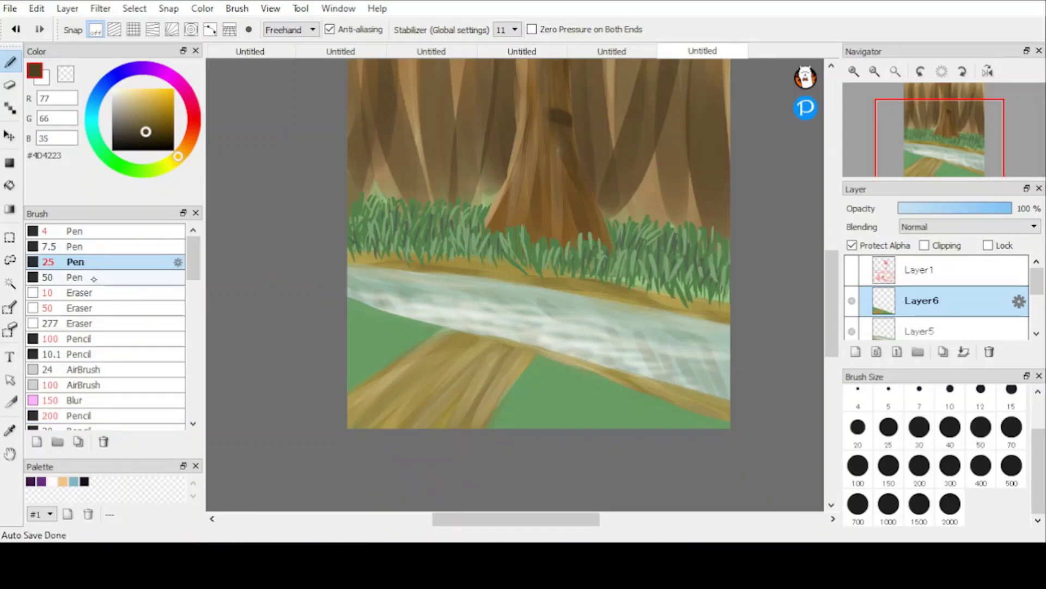
{"action": "left_click", "coordinate": [144, 277]}
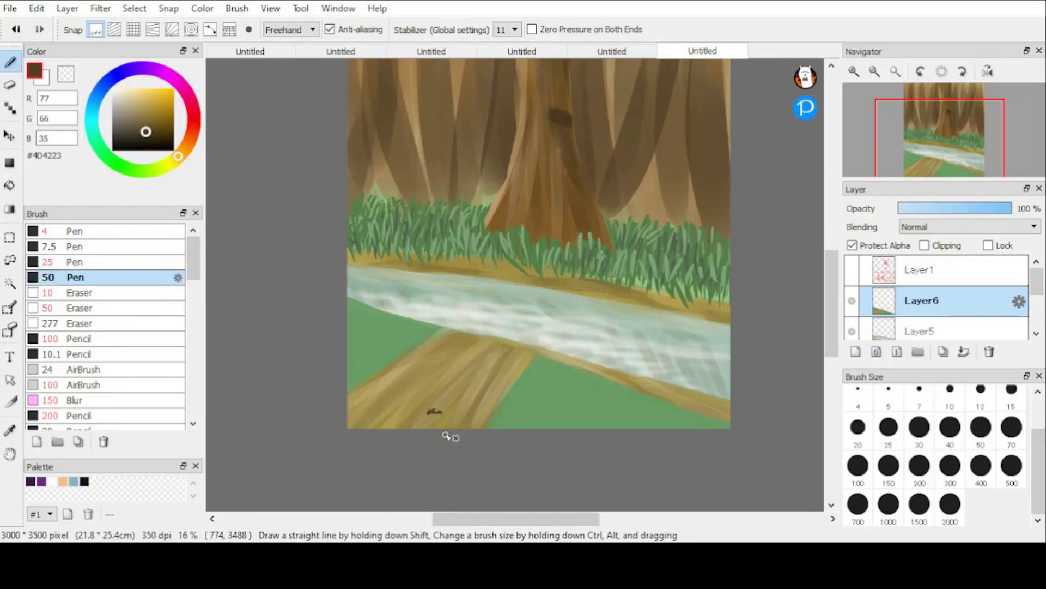
{"action": "left_click", "coordinate": [115, 380]}
{"action": "left_click", "coordinate": [111, 370]}
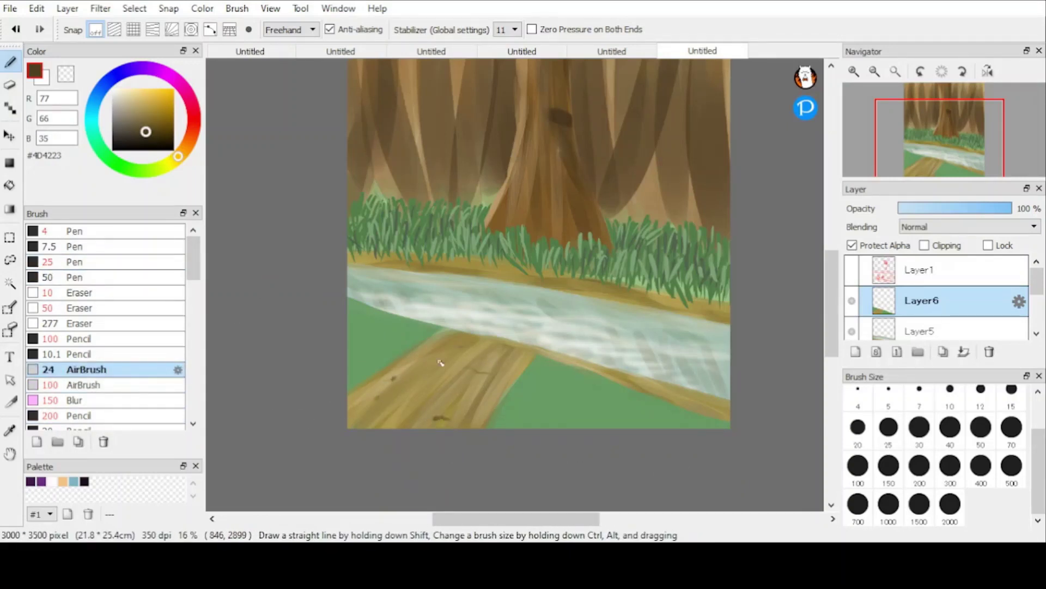
{"action": "left_click_drag", "start_coordinate": [446, 404], "coordinate": [462, 400]}
{"action": "left_click_drag", "start_coordinate": [421, 358], "coordinate": [439, 352]}
{"action": "left_click_drag", "start_coordinate": [359, 401], "coordinate": [367, 404]}
{"action": "mouse_move", "coordinate": [488, 398]}
{"action": "left_mouse_down"}
{"action": "mouse_move", "coordinate": [477, 403]}
{"action": "mouse_move", "coordinate": [488, 412]}
{"action": "left_mouse_up"}
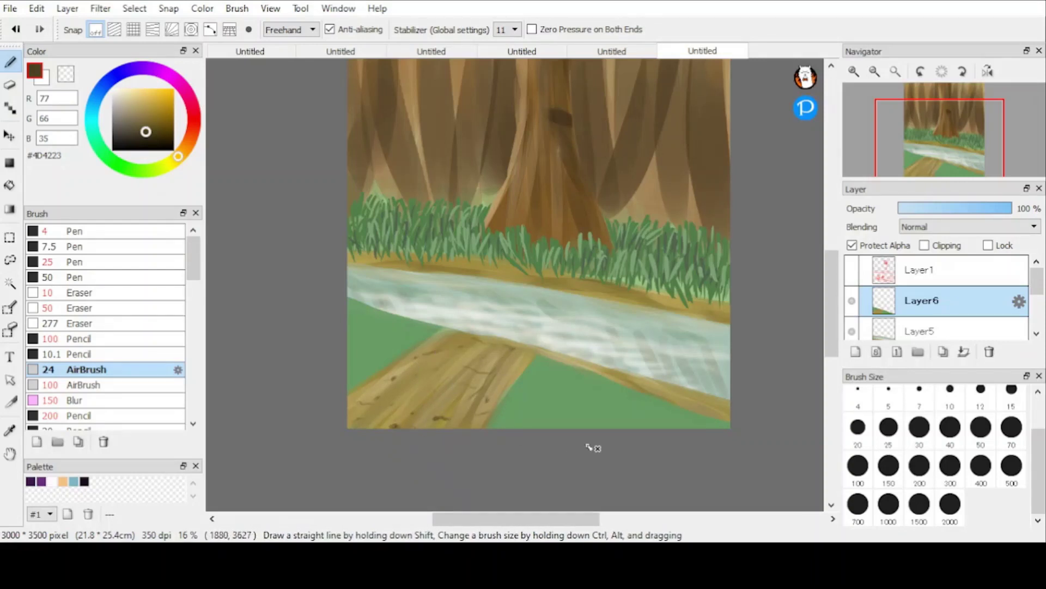
Step: Check the sketch against the painting and add a new layer above Layer6
{"action": "left_click", "coordinate": [852, 270]}
{"action": "left_click", "coordinate": [851, 269]}
{"action": "left_click", "coordinate": [856, 352]}
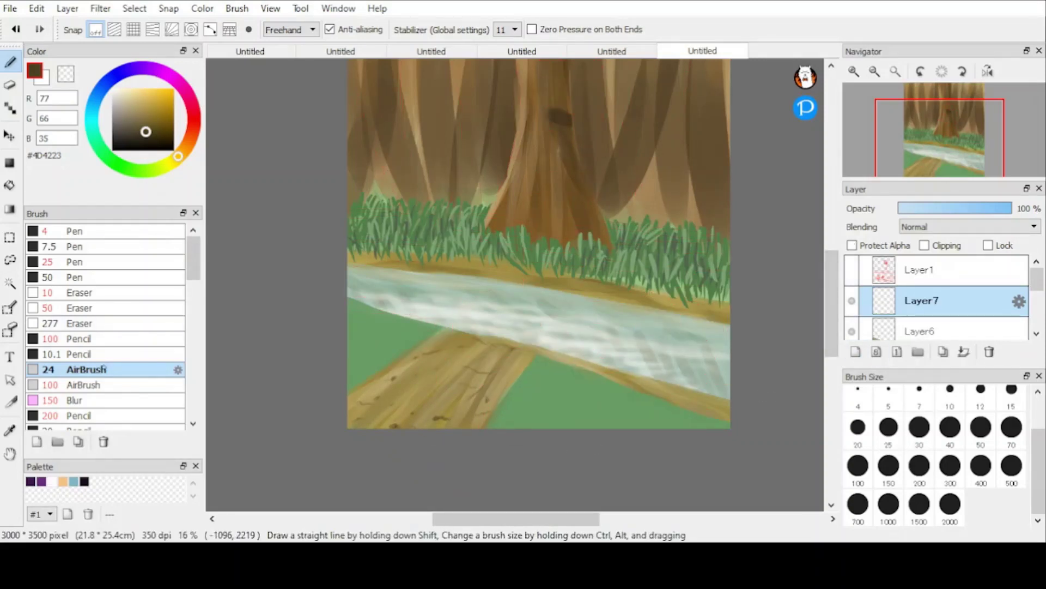
{"action": "left_click", "coordinate": [114, 162]}
{"action": "left_click", "coordinate": [141, 125]}
{"action": "left_click", "coordinate": [113, 294]}
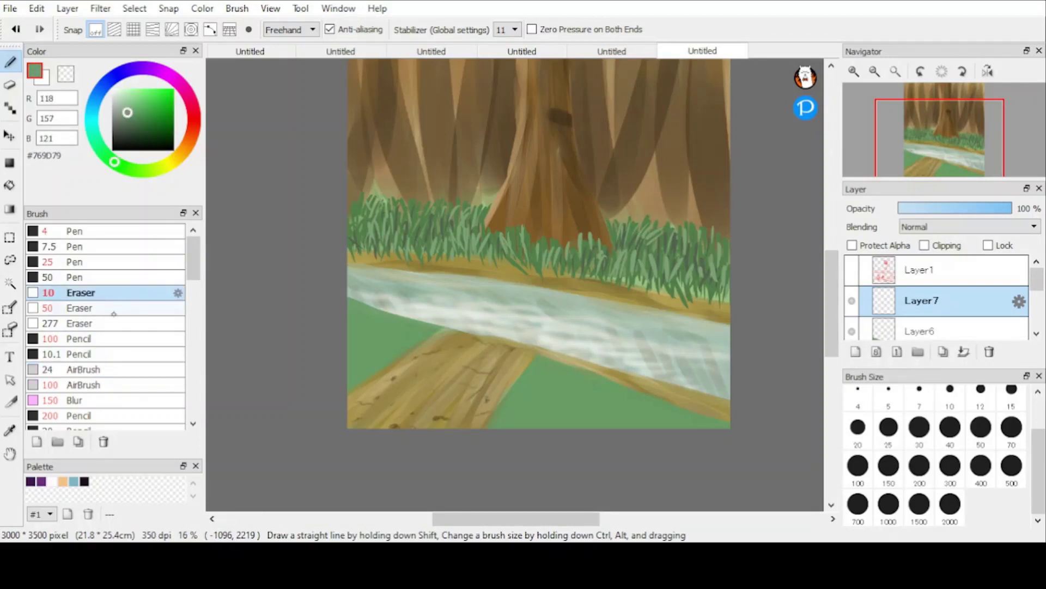
{"action": "left_click", "coordinate": [109, 369]}
{"action": "left_click", "coordinate": [91, 387]}
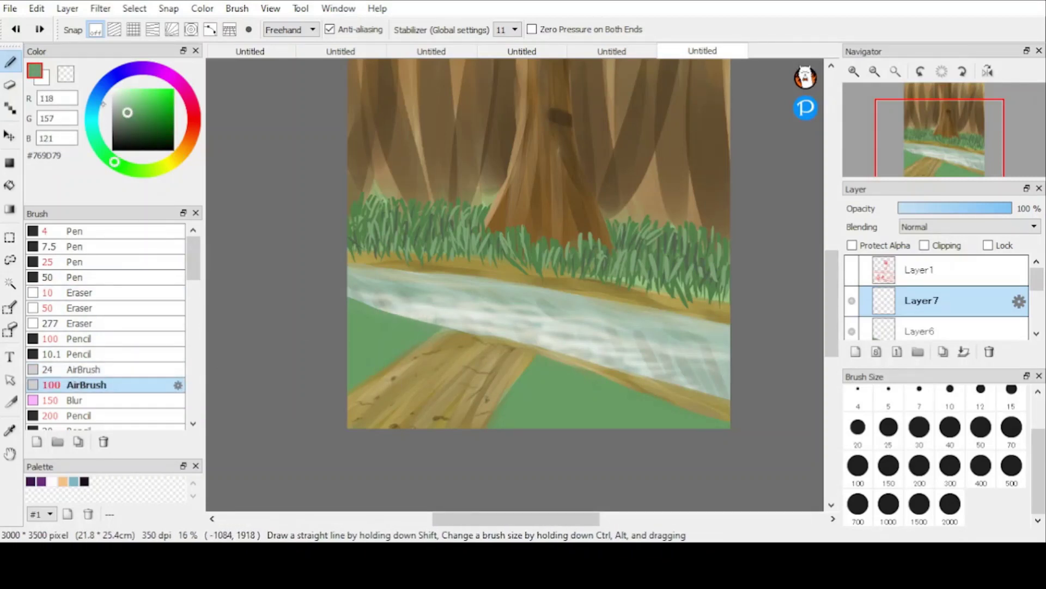
Step: Paint dark green #49664A grass blades over the green area left of the path with the size 50 Pen
{"action": "left_click", "coordinate": [130, 125]}
{"action": "left_click", "coordinate": [131, 369]}
{"action": "left_click_drag", "start_coordinate": [437, 315], "coordinate": [425, 341]}
{"action": "key", "text": "ctrl+z"}
{"action": "left_click", "coordinate": [136, 277]}
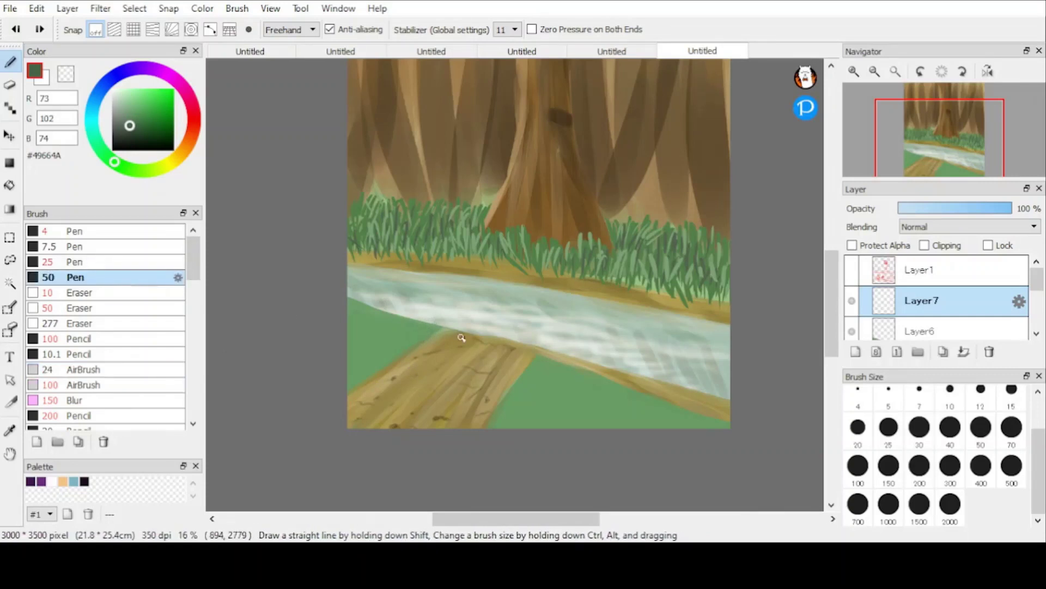
{"action": "left_click_drag", "start_coordinate": [361, 310], "coordinate": [392, 311]}
{"action": "mouse_move", "coordinate": [397, 353]}
{"action": "left_mouse_down"}
{"action": "mouse_move", "coordinate": [360, 349]}
{"action": "mouse_move", "coordinate": [394, 350]}
{"action": "left_mouse_up"}
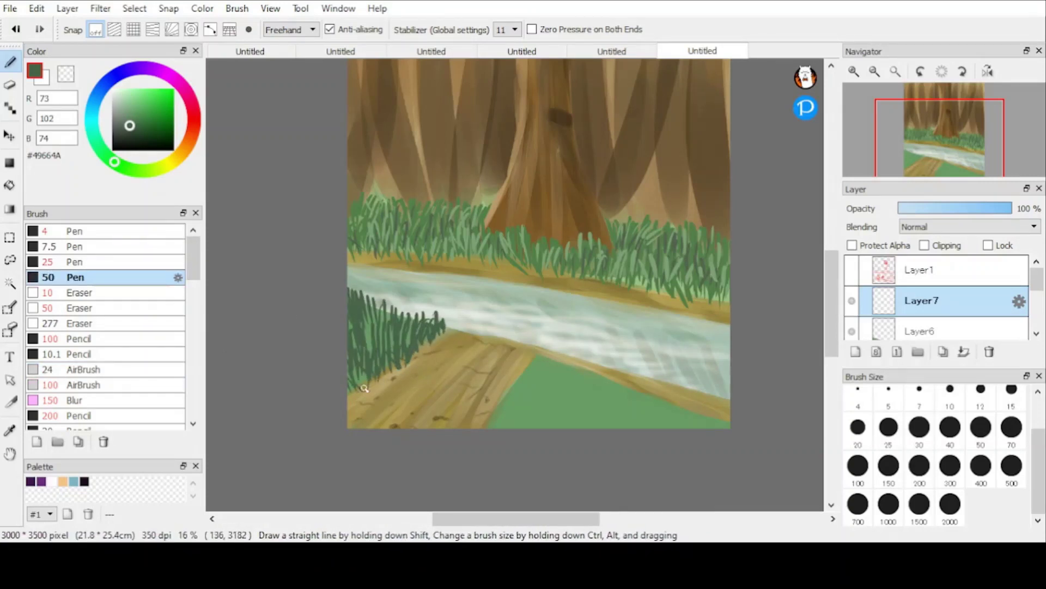
{"action": "mouse_move", "coordinate": [365, 388]}
{"action": "left_mouse_down"}
{"action": "mouse_move", "coordinate": [374, 331]}
{"action": "mouse_move", "coordinate": [396, 310]}
{"action": "left_mouse_up"}
Step: Add #429947 and #87A989 blades to the grass left of the path and soften it with the size 150 Blur brush
{"action": "left_click", "coordinate": [148, 113]}
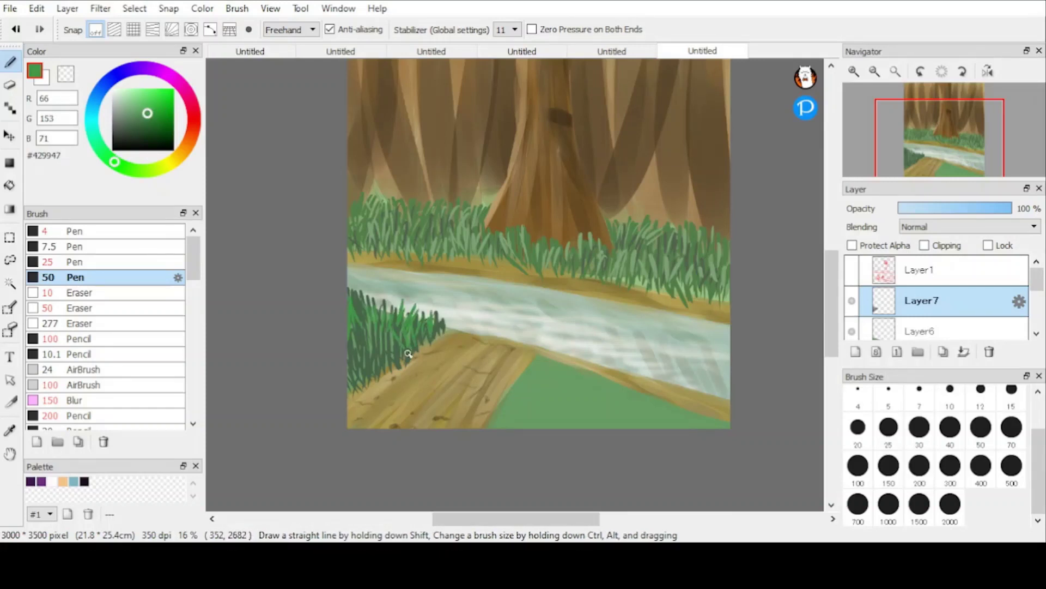
{"action": "left_click_drag", "start_coordinate": [374, 353], "coordinate": [373, 377]}
{"action": "left_click", "coordinate": [124, 109]}
{"action": "left_click_drag", "start_coordinate": [363, 324], "coordinate": [365, 371]}
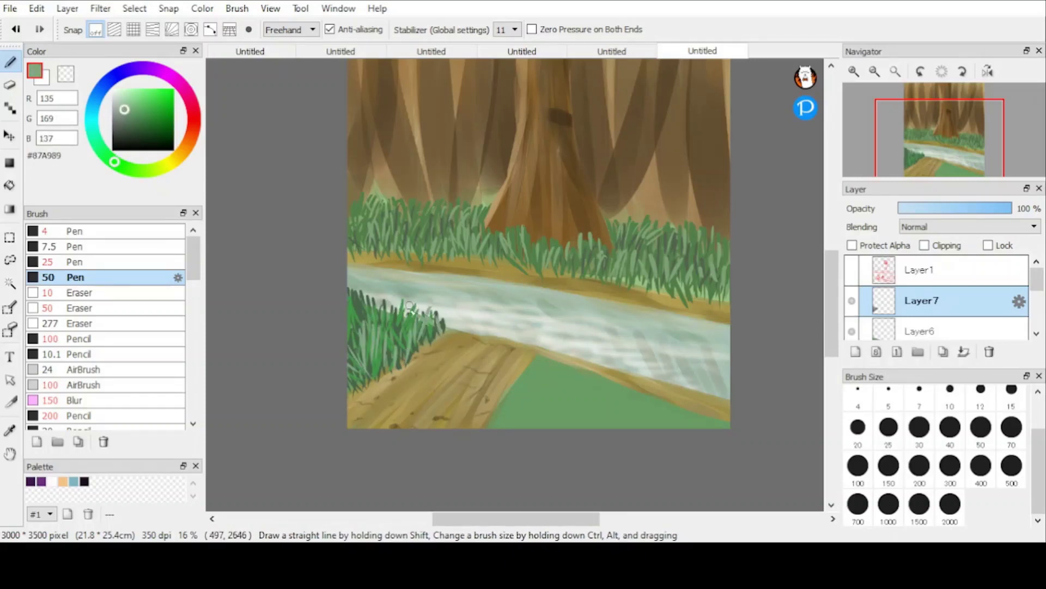
{"action": "left_click_drag", "start_coordinate": [358, 292], "coordinate": [350, 315]}
{"action": "left_click_drag", "start_coordinate": [426, 328], "coordinate": [417, 351]}
{"action": "left_click", "coordinate": [83, 399]}
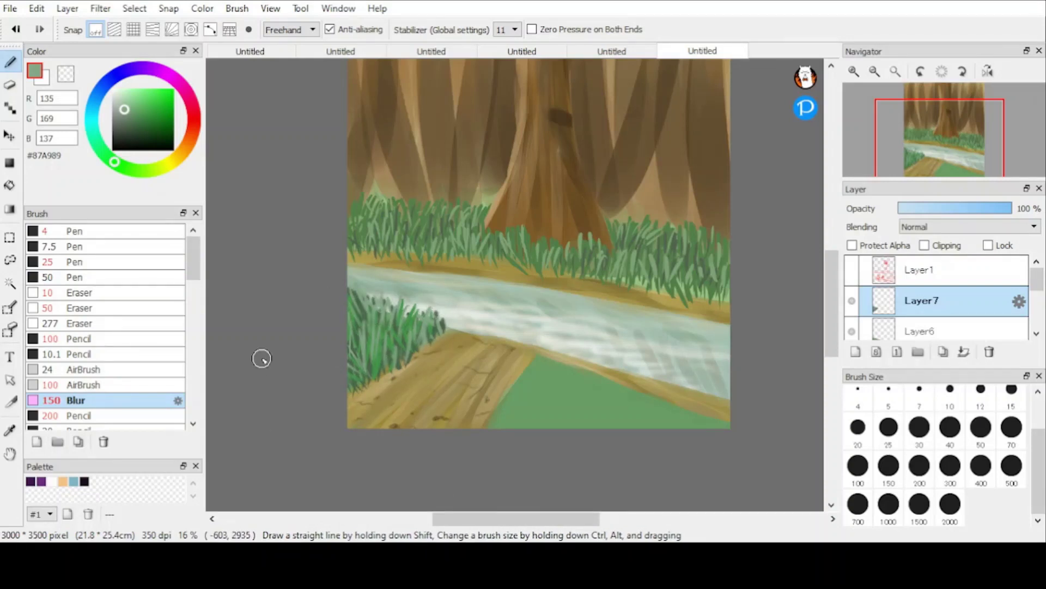
Step: Cover the green area right of the path with #587D5A grass blades using the size 50 Pen
{"action": "left_click", "coordinate": [102, 278]}
{"action": "left_click", "coordinate": [496, 420], "text": "alt"}
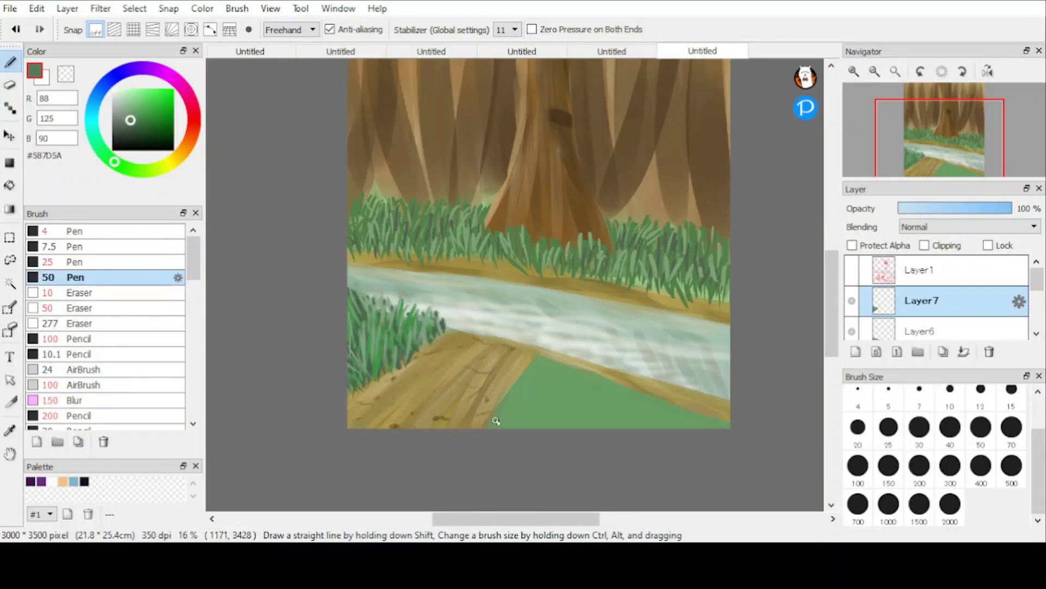
{"action": "left_click_drag", "start_coordinate": [495, 425], "coordinate": [538, 360]}
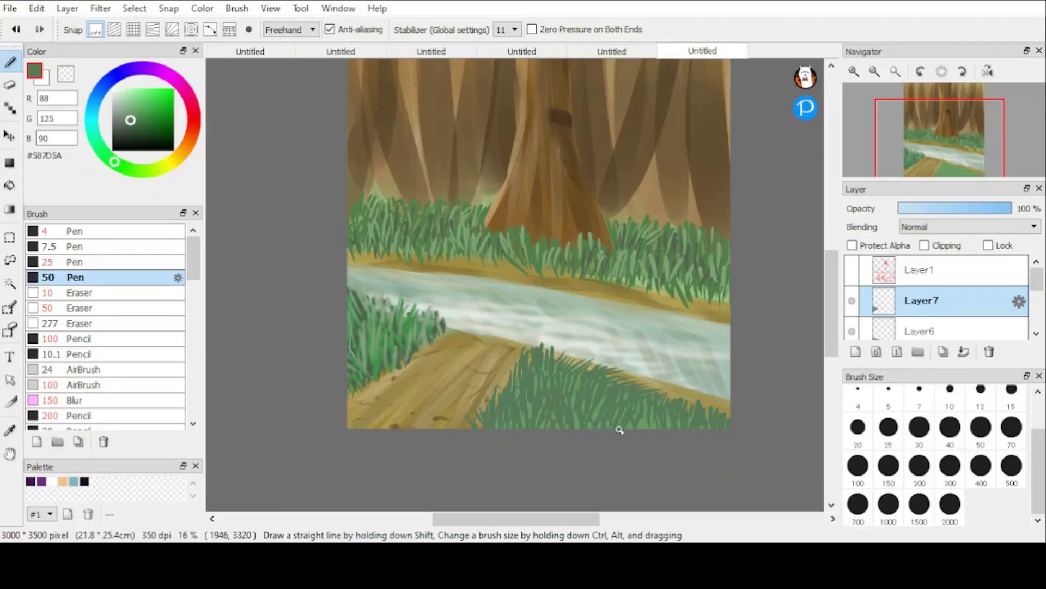
Step: Layer light #6EB372 and mid-green #4E9952 blades over the grass right of the path
{"action": "left_click", "coordinate": [135, 107]}
{"action": "mouse_move", "coordinate": [514, 425]}
{"action": "left_mouse_down"}
{"action": "mouse_move", "coordinate": [532, 389]}
{"action": "mouse_move", "coordinate": [611, 434]}
{"action": "mouse_move", "coordinate": [716, 423]}
{"action": "mouse_move", "coordinate": [641, 388]}
{"action": "mouse_move", "coordinate": [530, 364]}
{"action": "left_mouse_up"}
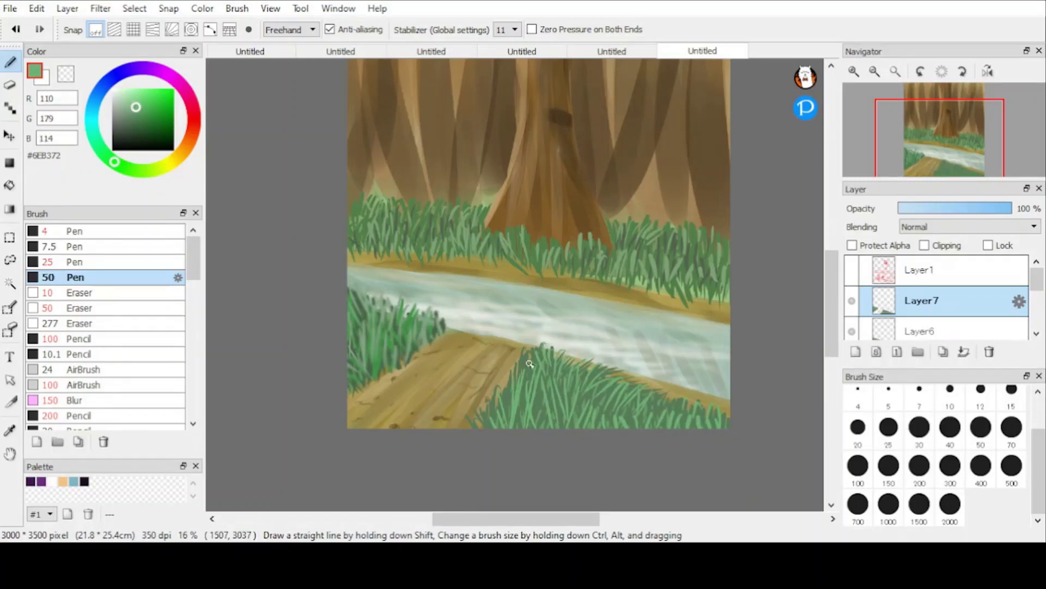
{"action": "left_click_drag", "start_coordinate": [654, 415], "coordinate": [663, 393]}
{"action": "left_click", "coordinate": [437, 320], "text": "alt"}
{"action": "left_click", "coordinate": [420, 327], "text": "alt"}
{"action": "left_click_drag", "start_coordinate": [532, 412], "coordinate": [545, 377]}
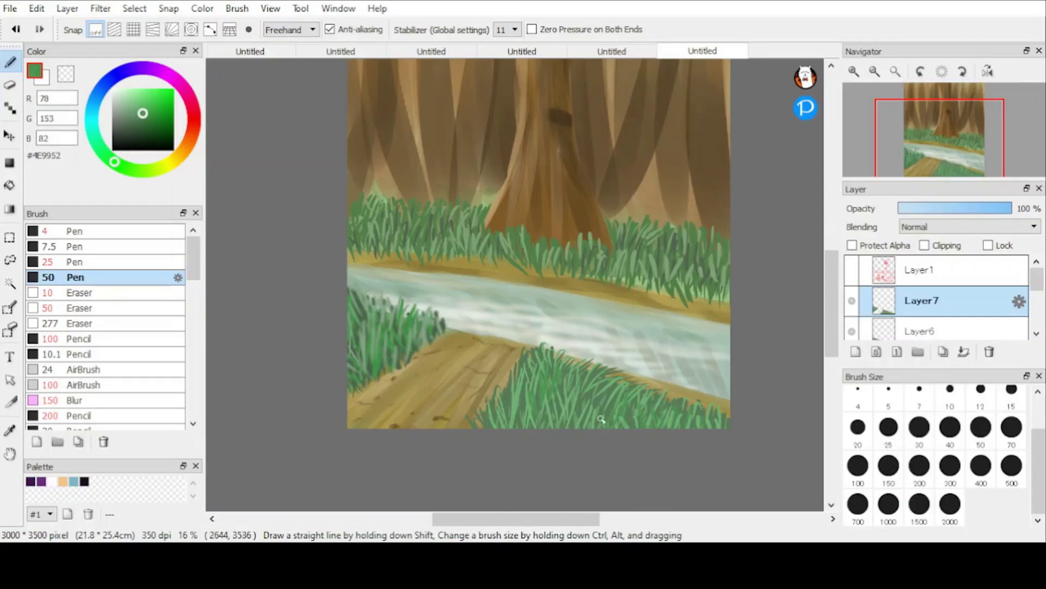
Step: Paint dark green #4E6D4F blades through the grass right of the path for depth
{"action": "left_click", "coordinate": [130, 124]}
{"action": "left_click_drag", "start_coordinate": [495, 427], "coordinate": [508, 403]}
{"action": "left_click_drag", "start_coordinate": [518, 412], "coordinate": [525, 377]}
{"action": "left_click_drag", "start_coordinate": [521, 406], "coordinate": [545, 355]}
{"action": "left_click_drag", "start_coordinate": [541, 414], "coordinate": [550, 364]}
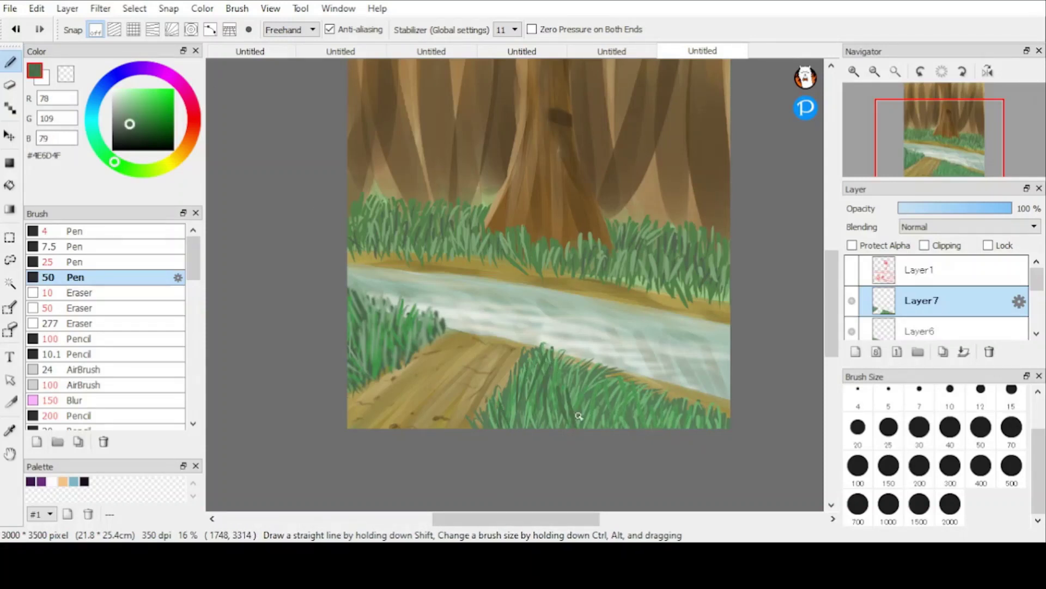
{"action": "mouse_move", "coordinate": [575, 428]}
{"action": "left_mouse_down"}
{"action": "mouse_move", "coordinate": [630, 428]}
{"action": "mouse_move", "coordinate": [585, 387]}
{"action": "left_mouse_up"}
{"action": "left_click_drag", "start_coordinate": [615, 427], "coordinate": [630, 397]}
{"action": "mouse_move", "coordinate": [650, 427]}
{"action": "left_mouse_down"}
{"action": "mouse_move", "coordinate": [657, 403]}
{"action": "mouse_move", "coordinate": [605, 361]}
{"action": "left_mouse_up"}
{"action": "left_click_drag", "start_coordinate": [578, 399], "coordinate": [570, 358]}
{"action": "left_click_drag", "start_coordinate": [637, 407], "coordinate": [640, 385]}
Step: Add more dark #4E6D4F blades and light #89B98B blades to the grass left of the path
{"action": "left_click_drag", "start_coordinate": [376, 364], "coordinate": [368, 323]}
{"action": "left_click_drag", "start_coordinate": [390, 354], "coordinate": [383, 312]}
{"action": "mouse_move", "coordinate": [408, 352]}
{"action": "left_mouse_down"}
{"action": "mouse_move", "coordinate": [436, 317]}
{"action": "mouse_move", "coordinate": [394, 294]}
{"action": "left_mouse_up"}
{"action": "left_click", "coordinate": [483, 214], "text": "alt"}
{"action": "left_click_drag", "start_coordinate": [376, 356], "coordinate": [364, 327]}
{"action": "left_click_drag", "start_coordinate": [398, 343], "coordinate": [406, 310]}
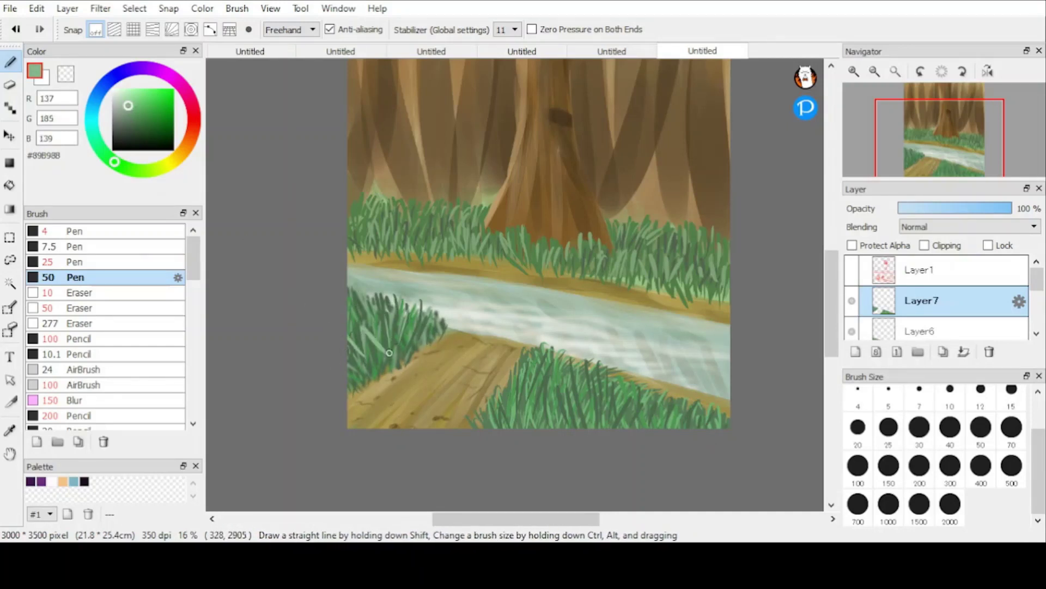
Step: Undo the last two light blades and paint mid-green #579D5B blades through the grass left of the path
{"action": "key", "text": "ctrl+z"}
{"action": "key", "text": "ctrl+z"}
{"action": "left_click", "coordinate": [489, 194], "text": "alt"}
{"action": "left_click", "coordinate": [537, 371], "text": "alt"}
{"action": "left_click_drag", "start_coordinate": [368, 369], "coordinate": [358, 347]}
{"action": "left_click_drag", "start_coordinate": [381, 344], "coordinate": [369, 317]}
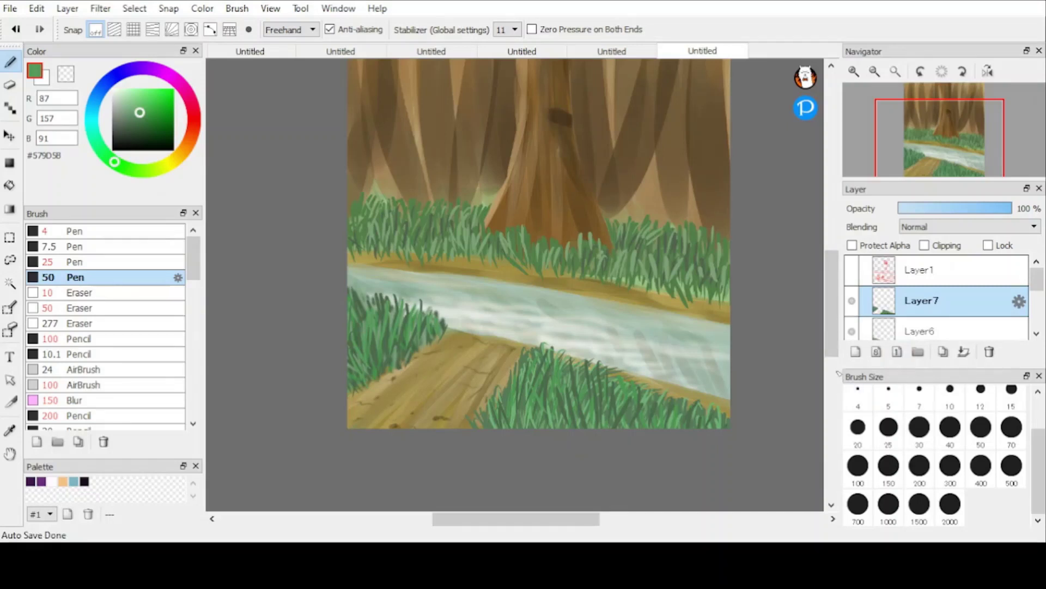
Step: Show the Layer1 sketch, choose the size 7.5 Pen, and make Layer4 with the far-bank grass the active layer
{"action": "left_click", "coordinate": [852, 270]}
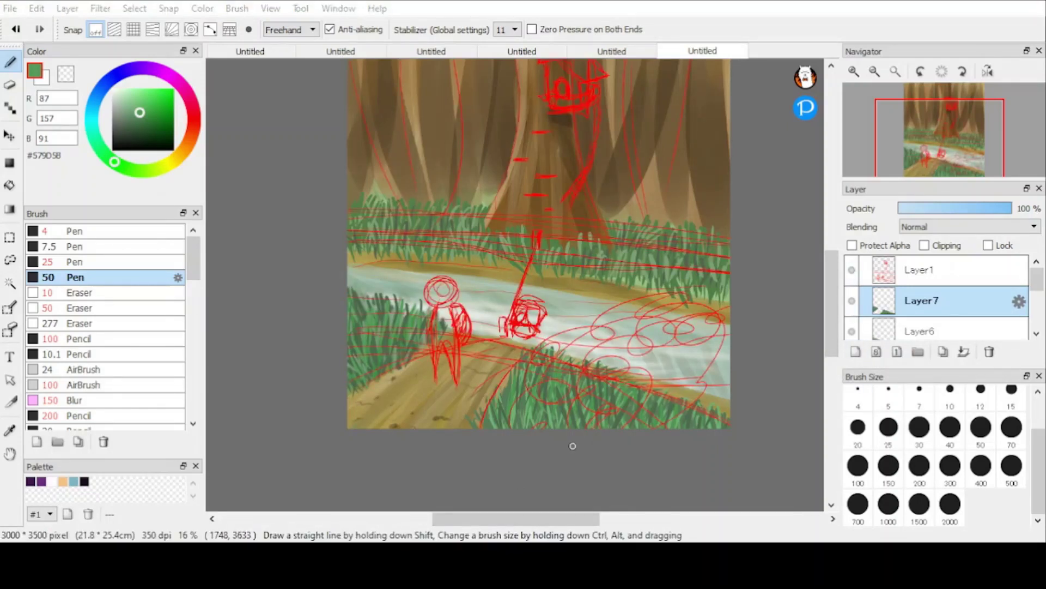
{"action": "left_click", "coordinate": [73, 246]}
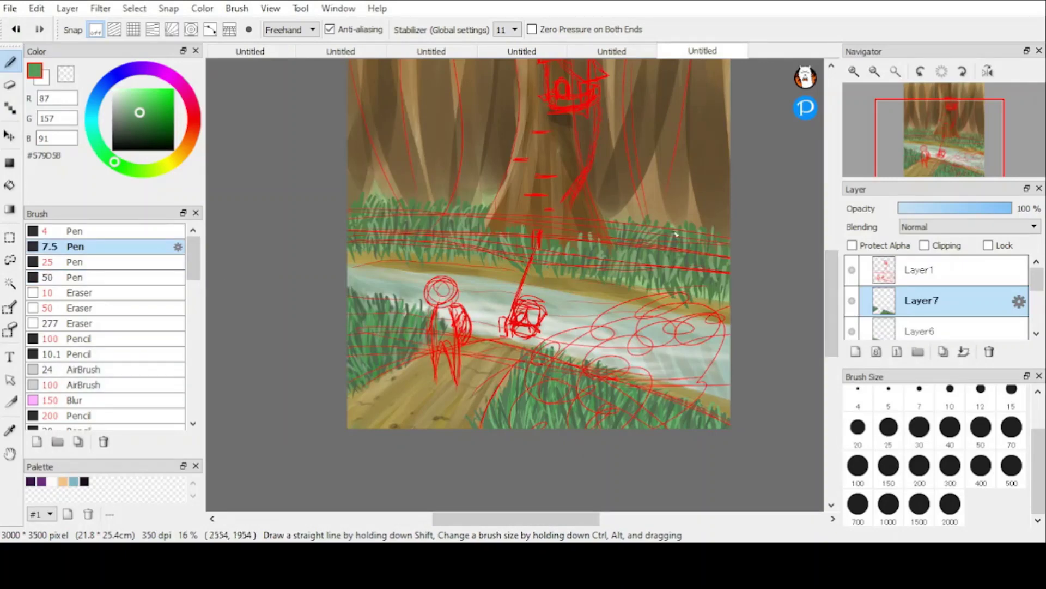
{"action": "scroll", "coordinate": [599, 233], "scroll_direction": "up", "scroll_amount": 2}
{"action": "scroll", "coordinate": [582, 231], "scroll_direction": "down", "scroll_amount": 2}
{"action": "scroll", "coordinate": [558, 221], "scroll_direction": "up", "scroll_amount": 1}
{"action": "left_click_drag", "start_coordinate": [1013, 274], "coordinate": [1030, 304]}
{"action": "scroll", "coordinate": [1030, 308], "scroll_direction": "down", "scroll_amount": 3}
{"action": "left_click", "coordinate": [852, 283]}
{"action": "left_click", "coordinate": [852, 282]}
{"action": "left_click", "coordinate": [851, 259]}
{"action": "left_click", "coordinate": [852, 258]}
{"action": "scroll", "coordinate": [932, 319], "scroll_direction": "up", "scroll_amount": 1}
{"action": "scroll", "coordinate": [937, 322], "scroll_direction": "down", "scroll_amount": 1}
{"action": "left_click", "coordinate": [939, 322]}
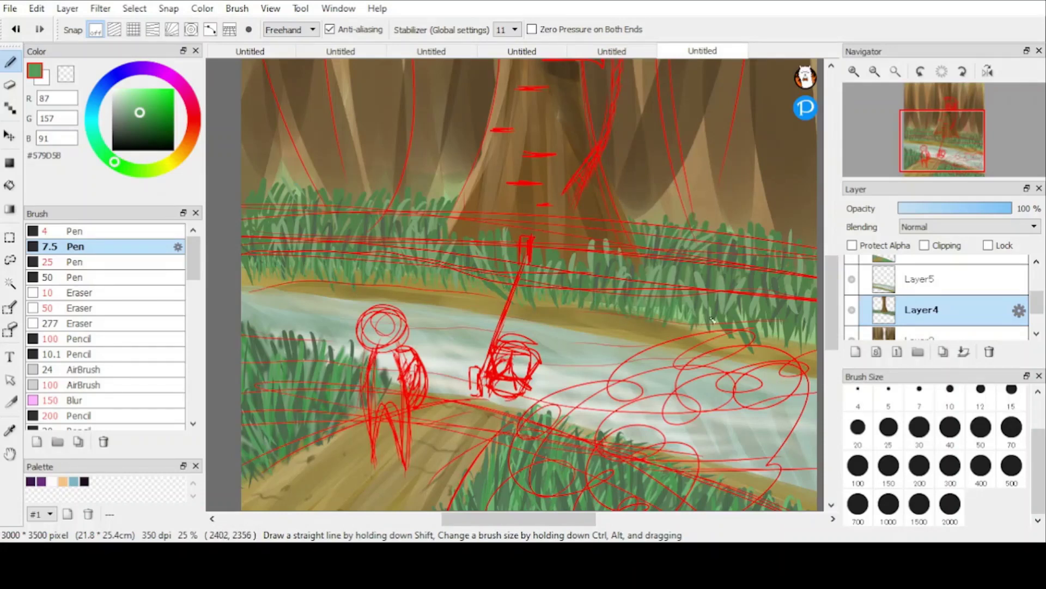
Step: Draw fine dark green #2E432F blades along the lower edge of the far-bank grass and hide the Layer1 sketch
{"action": "left_click", "coordinate": [281, 282], "text": "alt"}
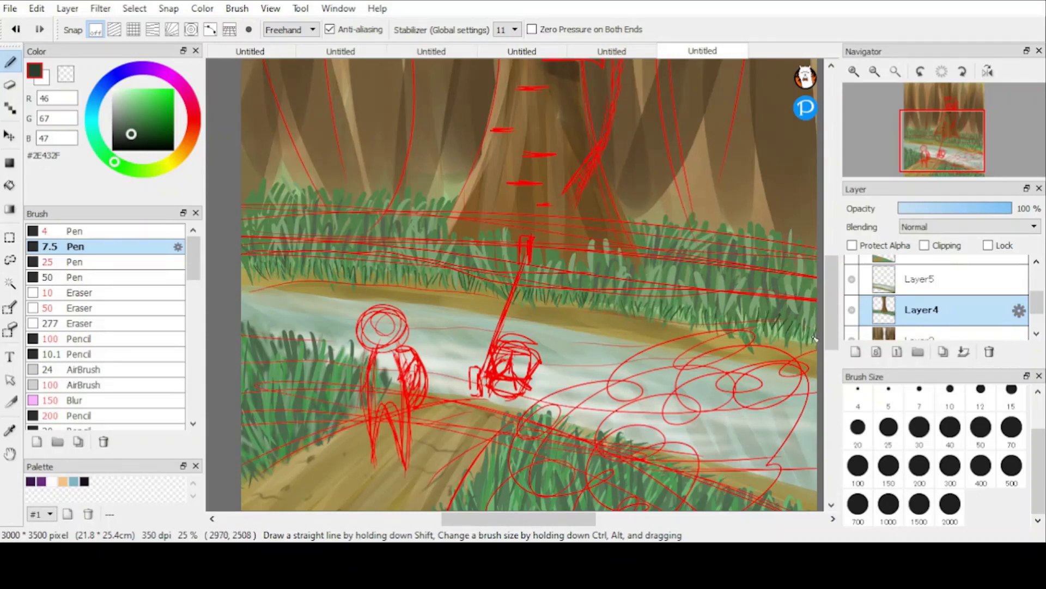
{"action": "scroll", "coordinate": [857, 271], "scroll_direction": "up", "scroll_amount": 3}
{"action": "left_click", "coordinate": [853, 271]}
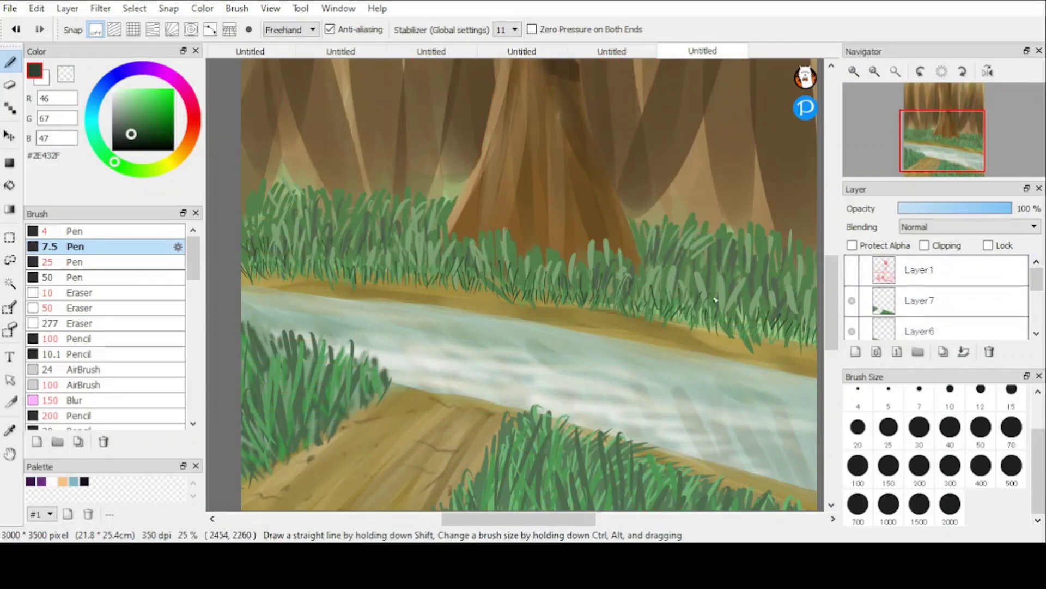
Step: Soften the fine dark blades along the far bank with the Blur brush at size 100
{"action": "left_click", "coordinate": [79, 400]}
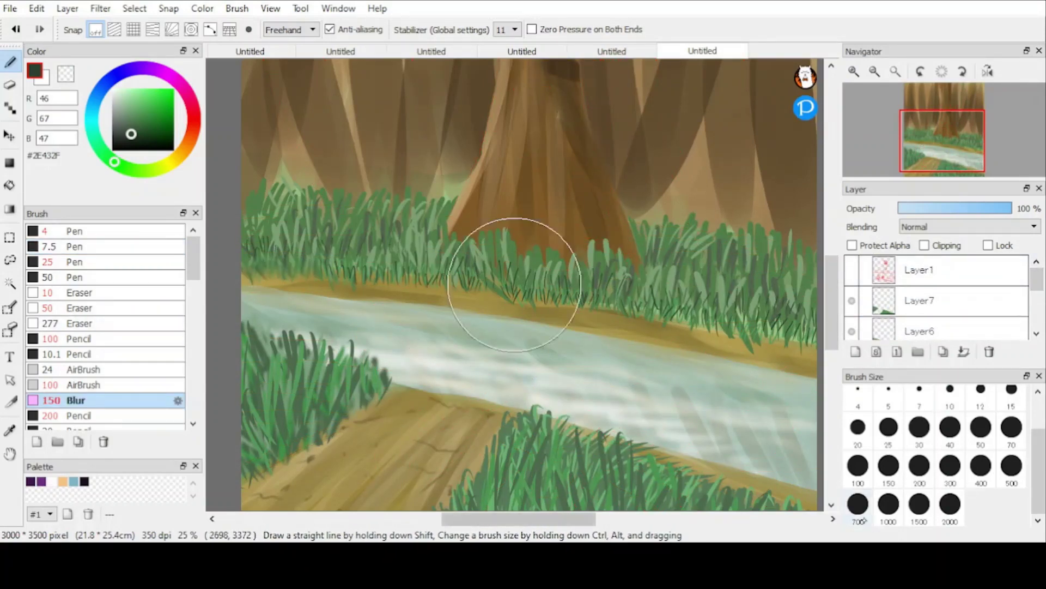
{"action": "left_click_drag", "start_coordinate": [514, 284], "coordinate": [234, 271], "text": "ctrl+alt"}
{"action": "left_click_drag", "start_coordinate": [370, 279], "coordinate": [385, 280]}
{"action": "left_click", "coordinate": [857, 468]}
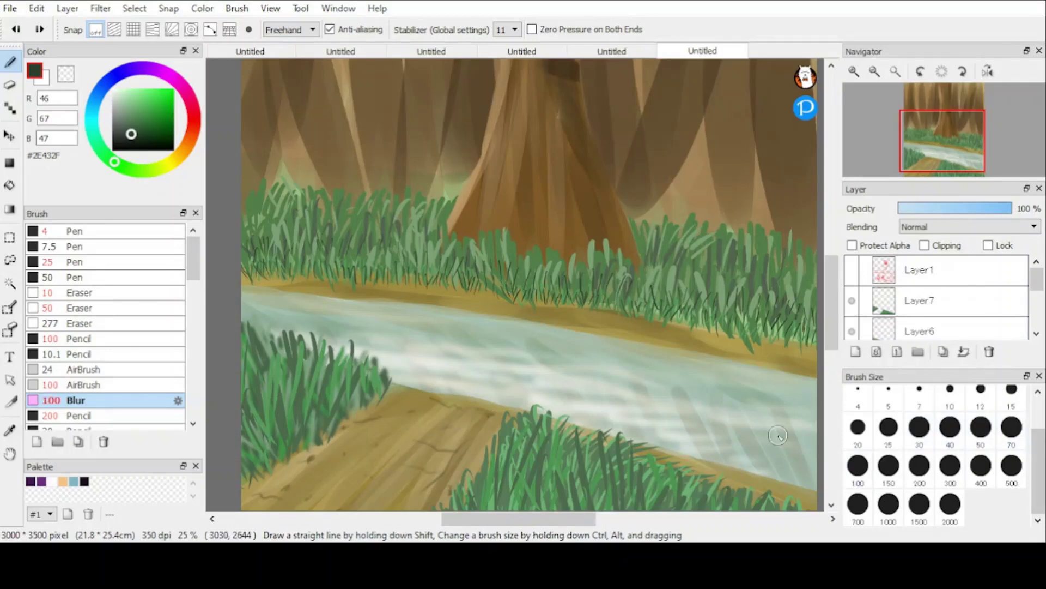
{"action": "left_click_drag", "start_coordinate": [250, 264], "coordinate": [728, 319]}
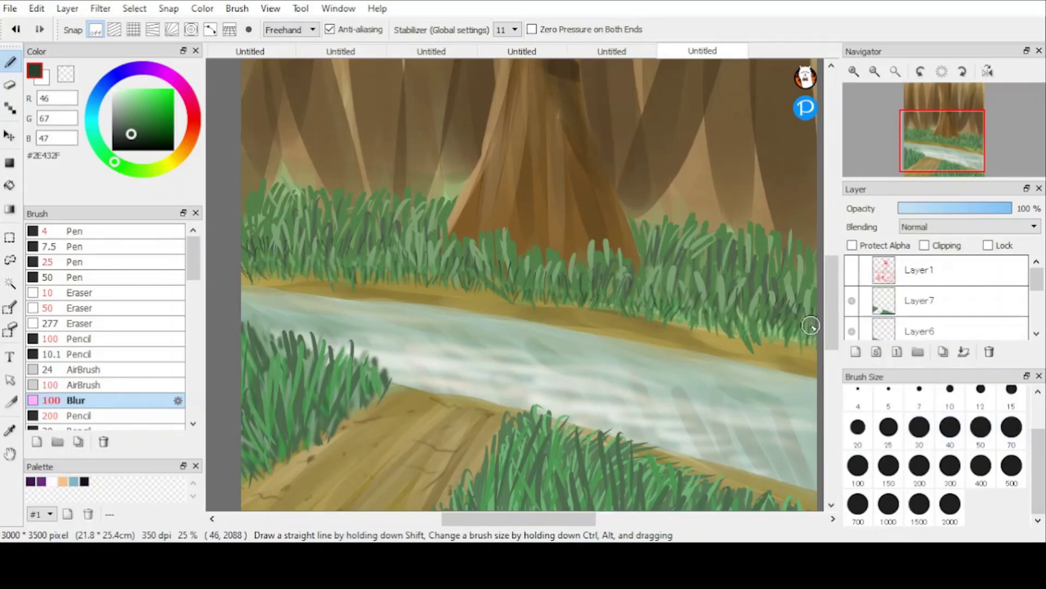
Step: Show the Layer1 sketch, select its treehouse with a rectangle, move it lower on the central trunk, and deselect
{"action": "left_click", "coordinate": [852, 270]}
{"action": "scroll", "coordinate": [528, 177], "scroll_direction": "down", "scroll_amount": 3}
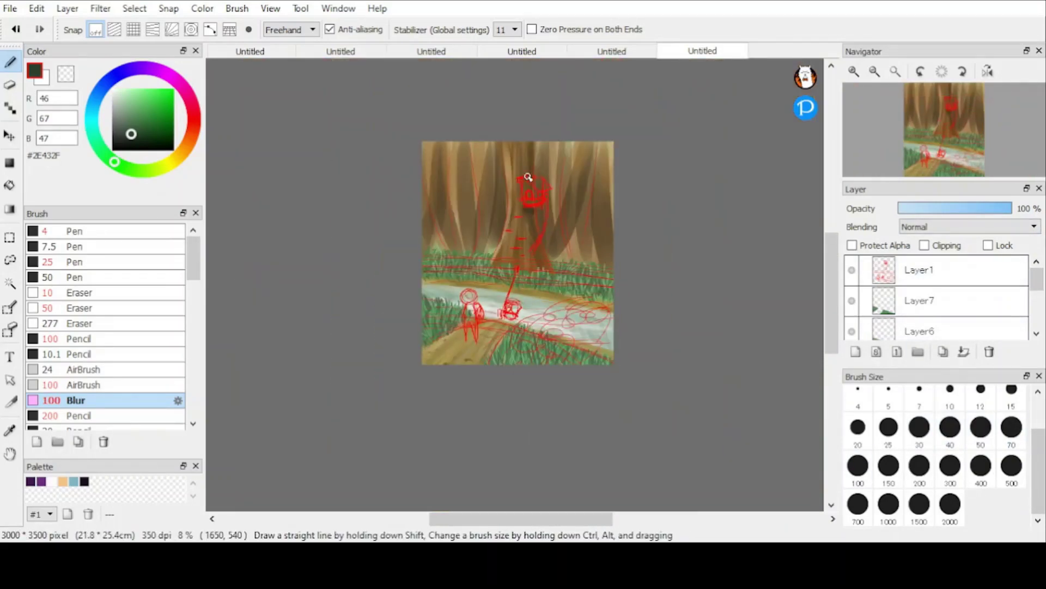
{"action": "scroll", "coordinate": [529, 177], "scroll_direction": "up", "scroll_amount": 2}
{"action": "left_click", "coordinate": [921, 269]}
{"action": "left_click", "coordinate": [10, 238]}
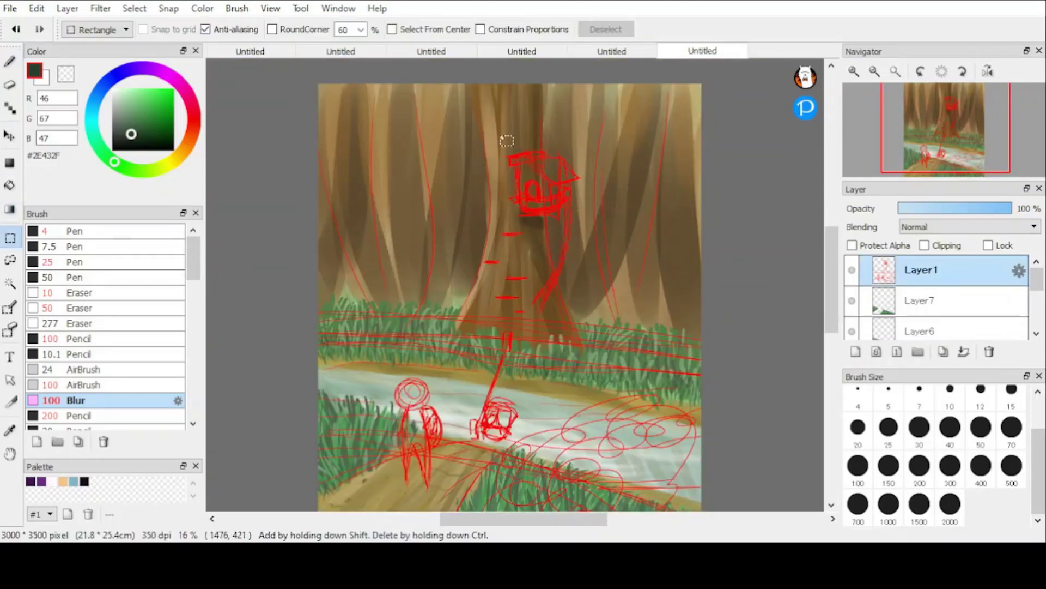
{"action": "left_click_drag", "start_coordinate": [485, 127], "coordinate": [601, 258]}
{"action": "key", "text": "ctrl+t"}
{"action": "left_click_drag", "start_coordinate": [556, 183], "coordinate": [553, 234]}
{"action": "left_click", "coordinate": [747, 516]}
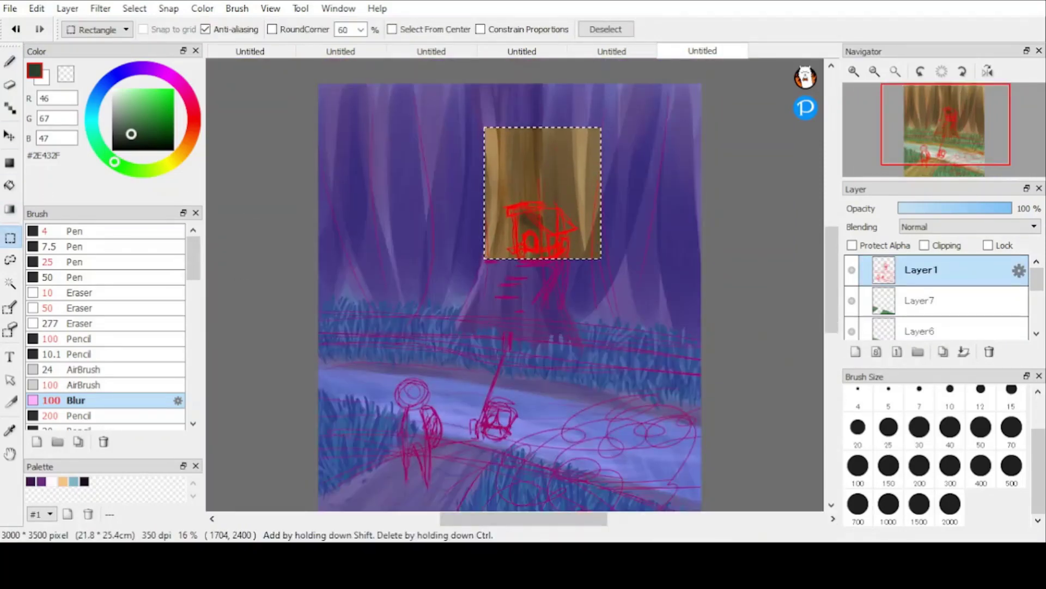
{"action": "key", "text": "ctrl+d"}
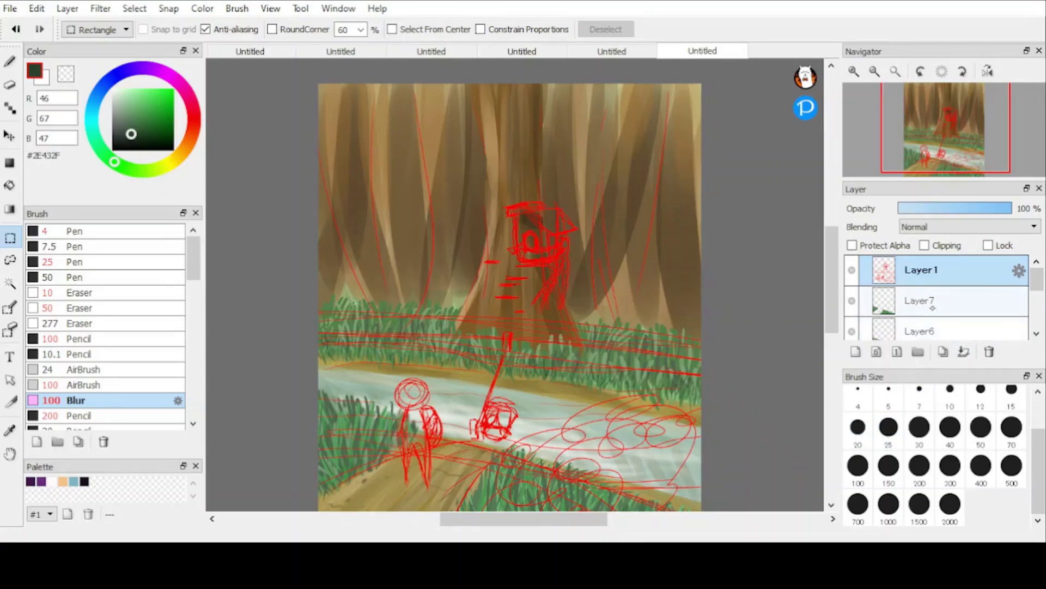
Step: Add a new layer above Layer7 and choose the muted olive green #84905A as the paint color
{"action": "left_click", "coordinate": [926, 294]}
{"action": "left_click", "coordinate": [856, 351]}
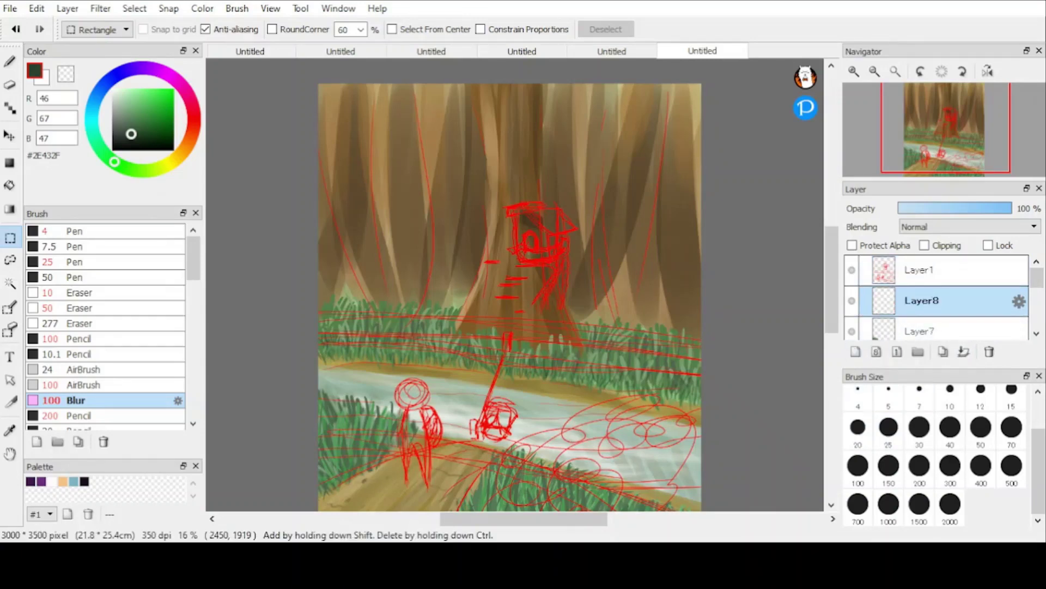
{"action": "scroll", "coordinate": [554, 229], "scroll_direction": "up", "scroll_amount": 3}
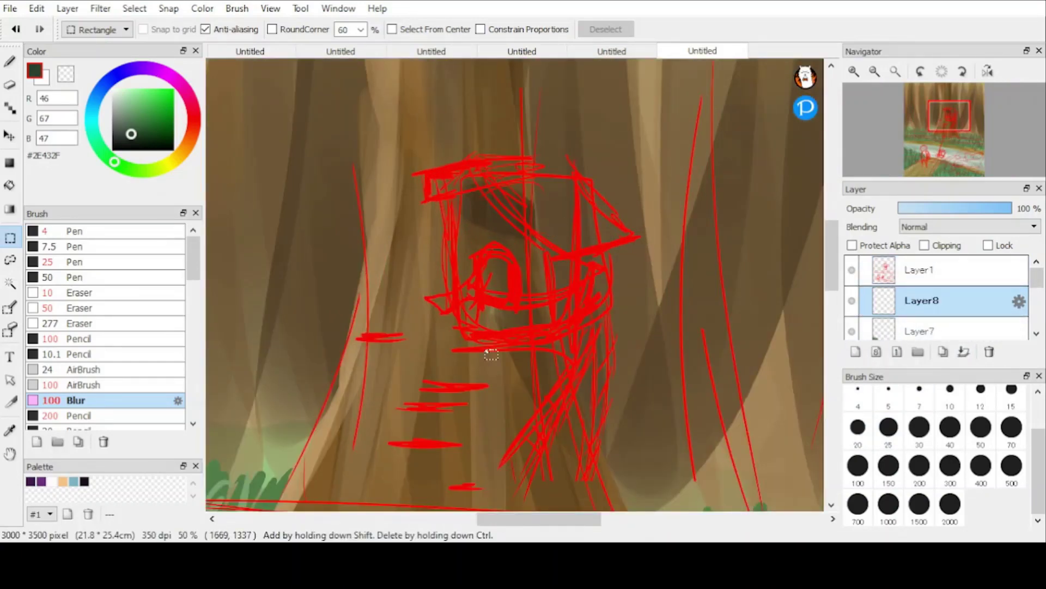
{"action": "left_click_drag", "start_coordinate": [160, 164], "coordinate": [133, 169]}
{"action": "left_click_drag", "start_coordinate": [148, 117], "coordinate": [129, 118]}
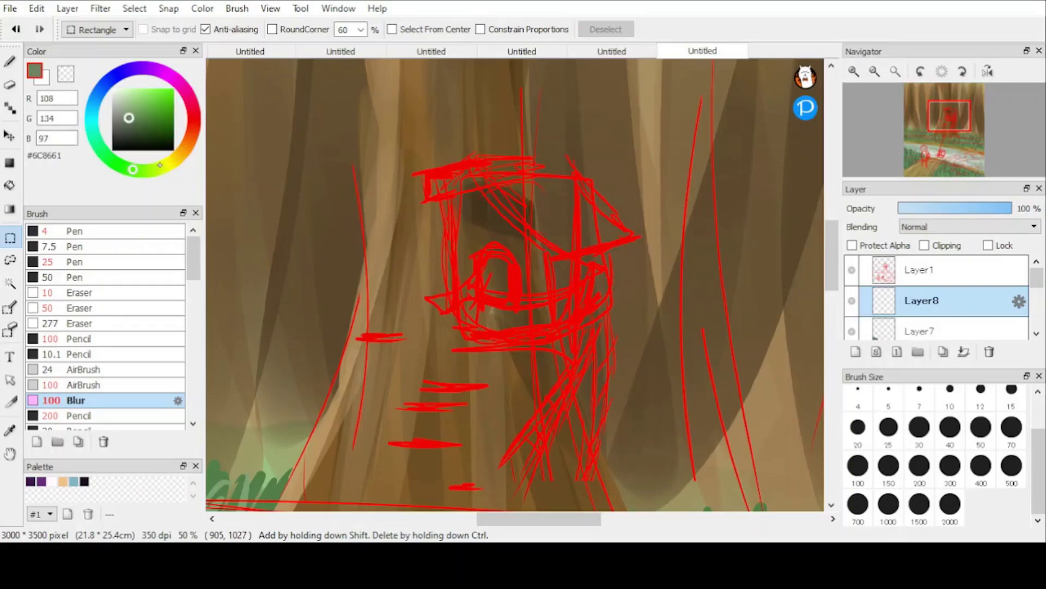
{"action": "left_click", "coordinate": [159, 165]}
{"action": "left_click", "coordinate": [135, 115]}
{"action": "left_click_drag", "start_coordinate": [292, 176], "coordinate": [276, 224]}
{"action": "key", "text": "ctrl+z"}
Step: Outline the treehouse and a support beam over the sketch with the size 25 Pen in #848D65
{"action": "left_click", "coordinate": [9, 62]}
{"action": "left_click", "coordinate": [173, 250]}
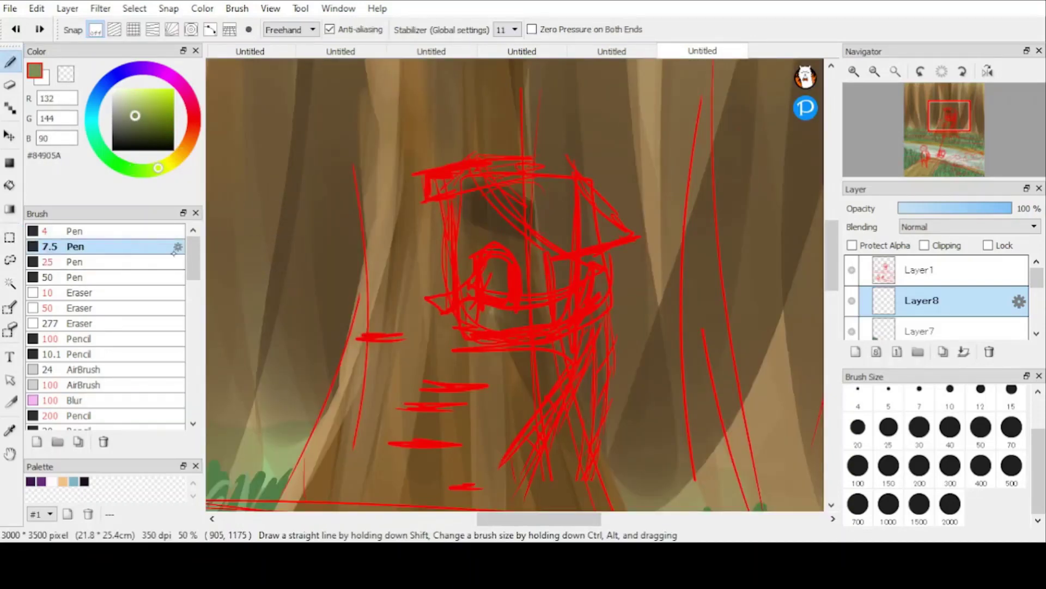
{"action": "left_click", "coordinate": [163, 262]}
{"action": "left_click_drag", "start_coordinate": [326, 175], "coordinate": [338, 268]}
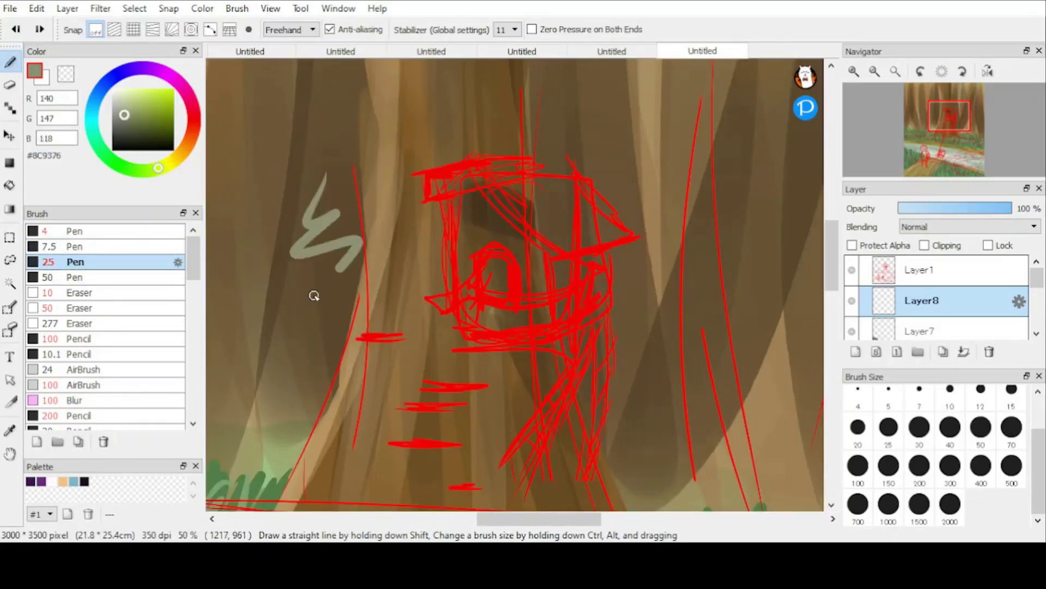
{"action": "key", "text": "ctrl+z"}
{"action": "left_click_drag", "start_coordinate": [125, 116], "coordinate": [129, 116]}
{"action": "mouse_move", "coordinate": [450, 187]}
{"action": "left_mouse_down"}
{"action": "mouse_move", "coordinate": [456, 293]}
{"action": "mouse_move", "coordinate": [473, 328]}
{"action": "mouse_move", "coordinate": [494, 337]}
{"action": "mouse_move", "coordinate": [560, 327]}
{"action": "mouse_move", "coordinate": [591, 307]}
{"action": "mouse_move", "coordinate": [595, 202]}
{"action": "mouse_move", "coordinate": [631, 225]}
{"action": "mouse_move", "coordinate": [578, 171]}
{"action": "mouse_move", "coordinate": [473, 171]}
{"action": "mouse_move", "coordinate": [435, 182]}
{"action": "mouse_move", "coordinate": [471, 190]}
{"action": "left_mouse_up"}
{"action": "left_click_drag", "start_coordinate": [592, 335], "coordinate": [497, 436]}
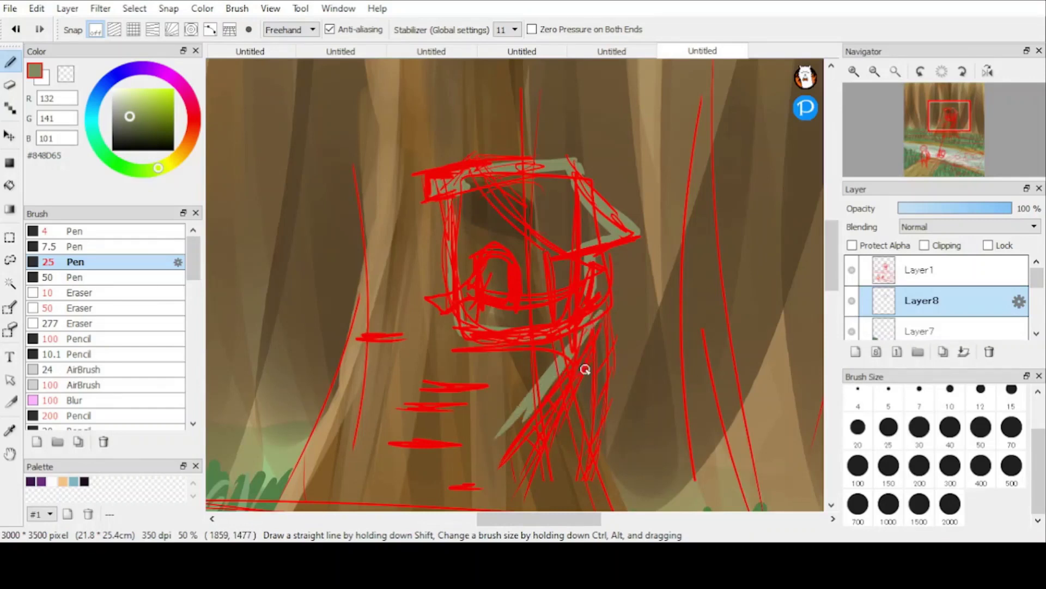
Step: Undo the support beam strokes below the treehouse and hide the Layer1 sketch
{"action": "left_click", "coordinate": [851, 270]}
{"action": "left_click", "coordinate": [851, 270]}
{"action": "key", "text": "ctrl+z"}
{"action": "key", "text": "ctrl+z"}
{"action": "left_click", "coordinate": [852, 270]}
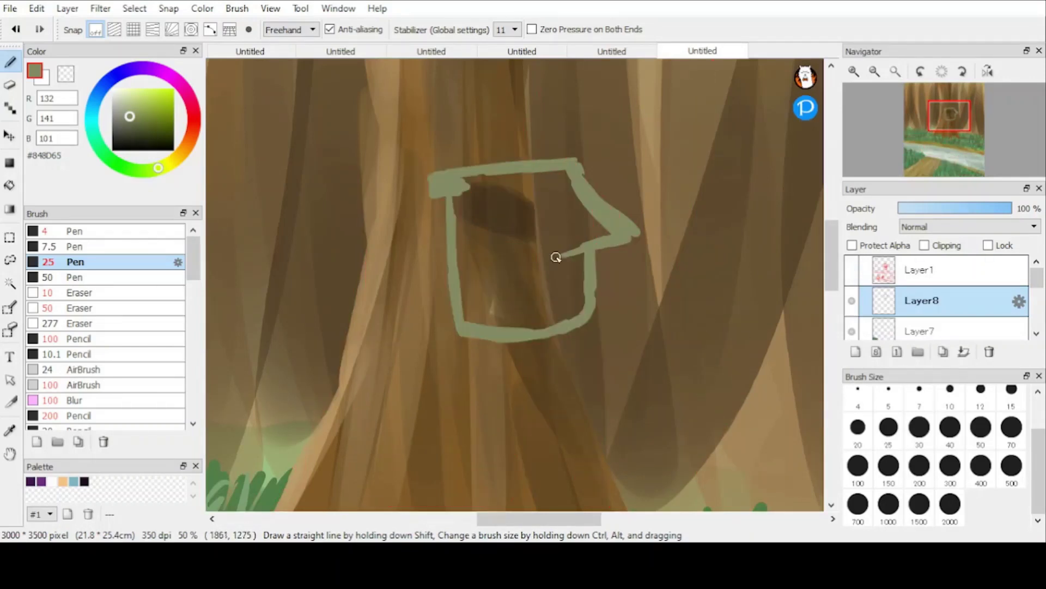
Step: Fill the treehouse wall and roof solidly with #848D65, rounding the base and straightening the roof edge
{"action": "mouse_move", "coordinate": [474, 189]}
{"action": "left_mouse_down"}
{"action": "mouse_move", "coordinate": [507, 234]}
{"action": "mouse_move", "coordinate": [474, 234]}
{"action": "mouse_move", "coordinate": [456, 218]}
{"action": "mouse_move", "coordinate": [456, 326]}
{"action": "left_mouse_up"}
{"action": "left_click_drag", "start_coordinate": [579, 309], "coordinate": [593, 304]}
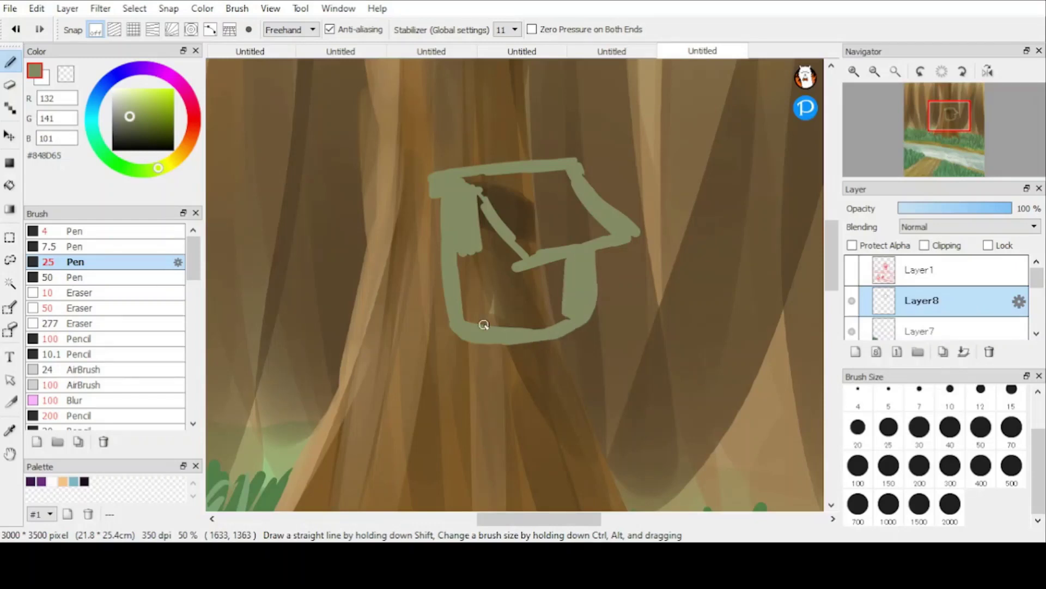
{"action": "mouse_move", "coordinate": [484, 325]}
{"action": "left_mouse_down"}
{"action": "mouse_move", "coordinate": [492, 263]}
{"action": "mouse_move", "coordinate": [464, 292]}
{"action": "mouse_move", "coordinate": [495, 235]}
{"action": "mouse_move", "coordinate": [568, 279]}
{"action": "mouse_move", "coordinate": [541, 329]}
{"action": "left_mouse_up"}
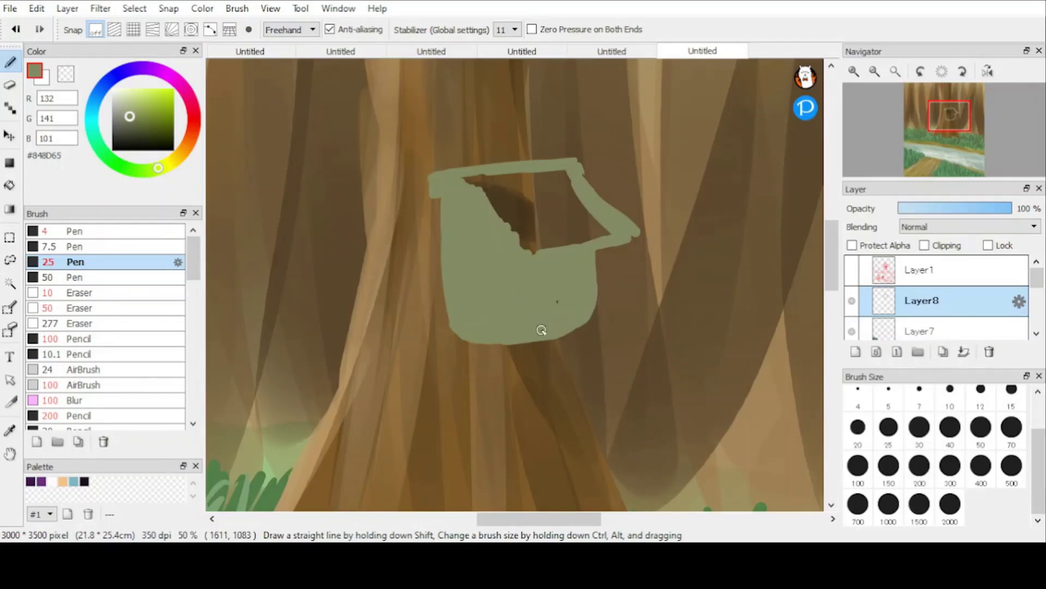
{"action": "left_click_drag", "start_coordinate": [438, 241], "coordinate": [439, 236]}
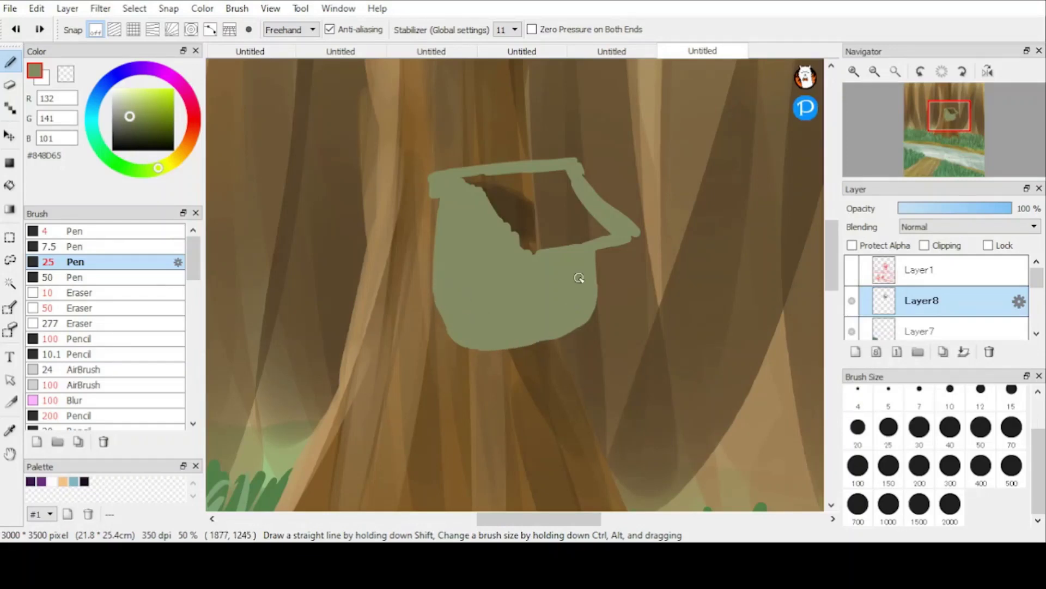
{"action": "left_click_drag", "start_coordinate": [567, 181], "coordinate": [562, 173]}
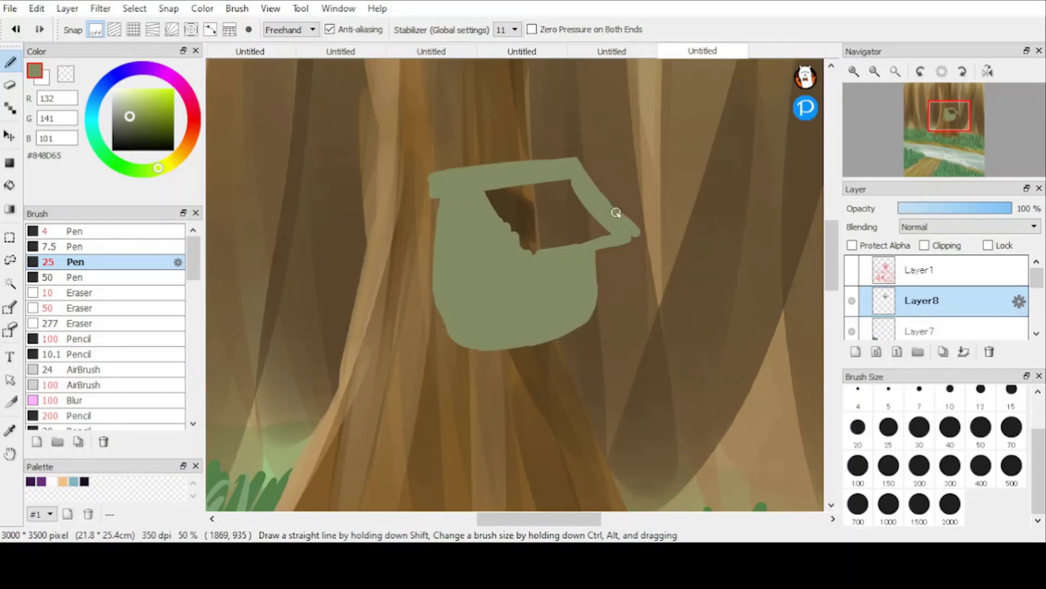
{"action": "mouse_move", "coordinate": [616, 212]}
{"action": "left_mouse_down"}
{"action": "mouse_move", "coordinate": [577, 257]}
{"action": "mouse_move", "coordinate": [612, 241]}
{"action": "mouse_move", "coordinate": [500, 248]}
{"action": "mouse_move", "coordinate": [513, 216]}
{"action": "mouse_move", "coordinate": [560, 187]}
{"action": "mouse_move", "coordinate": [501, 210]}
{"action": "left_mouse_up"}
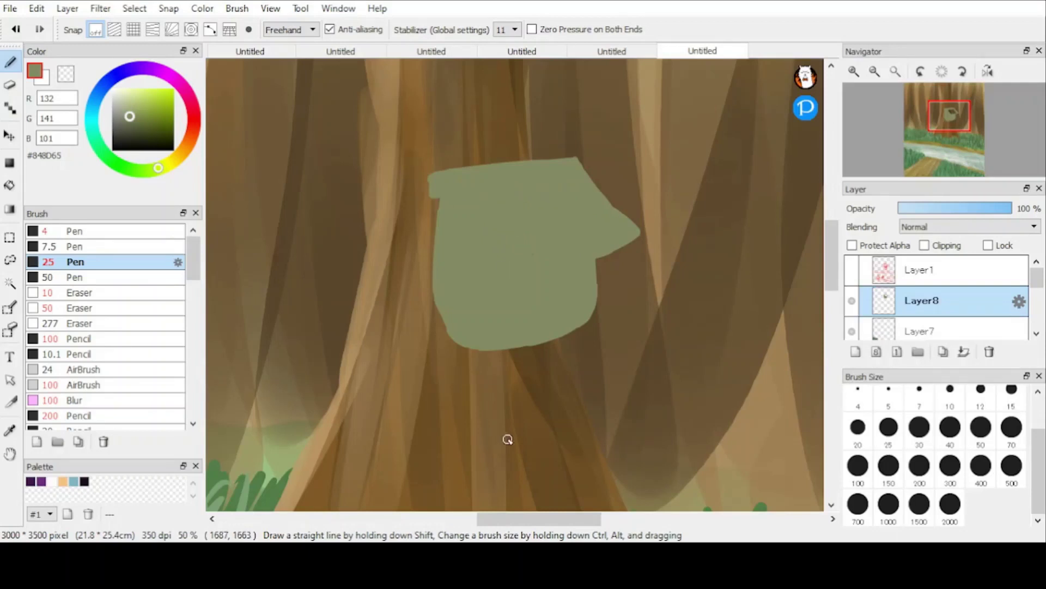
Step: Protect Layer8's alpha and shade the treehouse wall in a darker green with the size 100 AirBrush
{"action": "left_click", "coordinate": [350, 233], "text": "alt"}
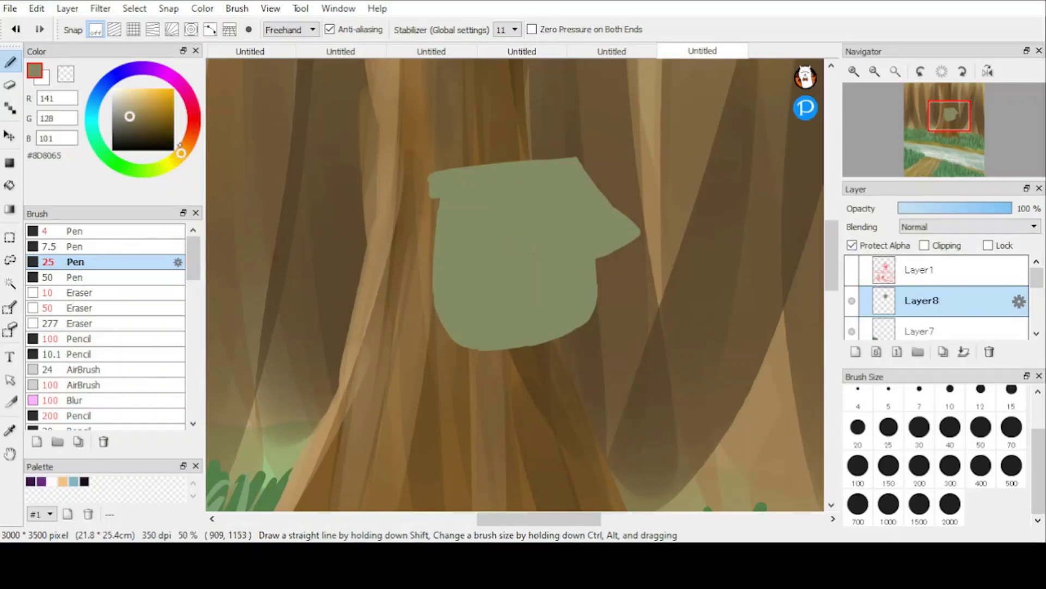
{"action": "left_click", "coordinate": [474, 251], "text": "alt"}
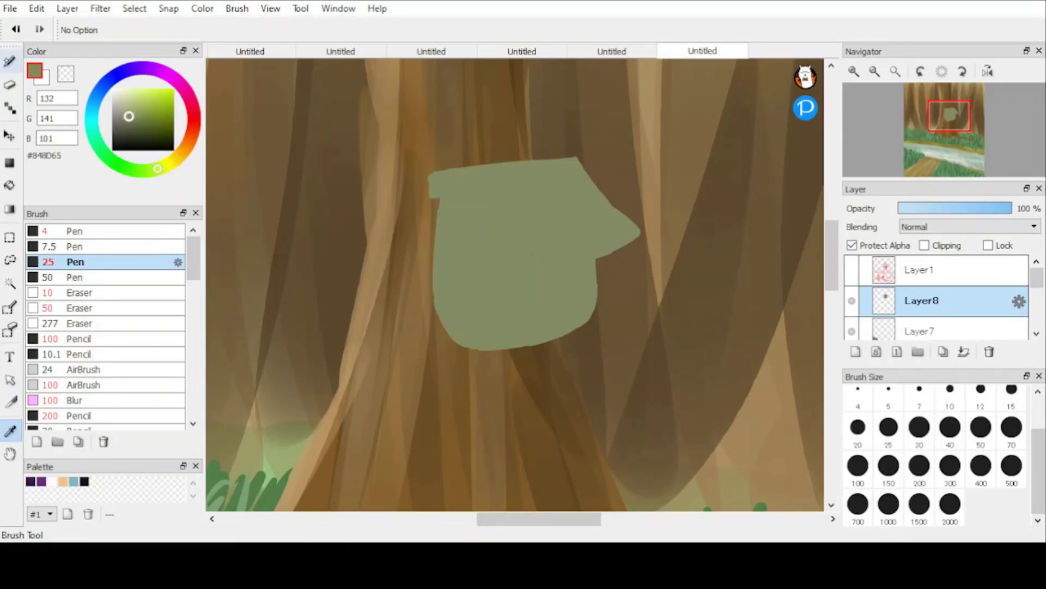
{"action": "left_click_drag", "start_coordinate": [130, 117], "coordinate": [132, 131]}
{"action": "left_click", "coordinate": [86, 385]}
{"action": "mouse_move", "coordinate": [497, 207]}
{"action": "left_mouse_down"}
{"action": "mouse_move", "coordinate": [593, 282]}
{"action": "mouse_move", "coordinate": [476, 316]}
{"action": "mouse_move", "coordinate": [472, 206]}
{"action": "mouse_move", "coordinate": [565, 240]}
{"action": "mouse_move", "coordinate": [609, 324]}
{"action": "left_mouse_up"}
{"action": "left_click", "coordinate": [608, 323], "text": "alt"}
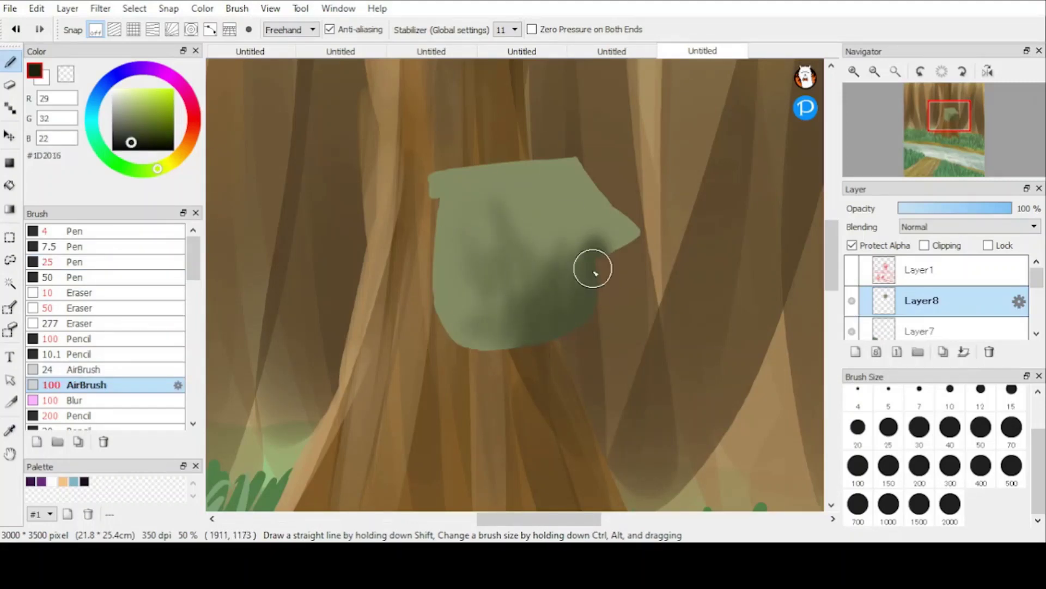
Step: Undo the last airbrush strokes and paint #1D2016 shadow under the roof edge and along the wall's right side
{"action": "mouse_move", "coordinate": [591, 264]}
{"action": "left_mouse_down"}
{"action": "mouse_move", "coordinate": [541, 304]}
{"action": "mouse_move", "coordinate": [484, 210]}
{"action": "mouse_move", "coordinate": [475, 244]}
{"action": "mouse_move", "coordinate": [528, 250]}
{"action": "mouse_move", "coordinate": [581, 311]}
{"action": "mouse_move", "coordinate": [498, 358]}
{"action": "mouse_move", "coordinate": [496, 334]}
{"action": "mouse_move", "coordinate": [425, 287]}
{"action": "mouse_move", "coordinate": [455, 227]}
{"action": "mouse_move", "coordinate": [340, 227]}
{"action": "mouse_move", "coordinate": [476, 191]}
{"action": "mouse_move", "coordinate": [540, 283]}
{"action": "mouse_move", "coordinate": [586, 265]}
{"action": "left_mouse_up"}
{"action": "key", "text": "ctrl+z"}
{"action": "key", "text": "ctrl+z"}
{"action": "key", "text": "ctrl+z"}
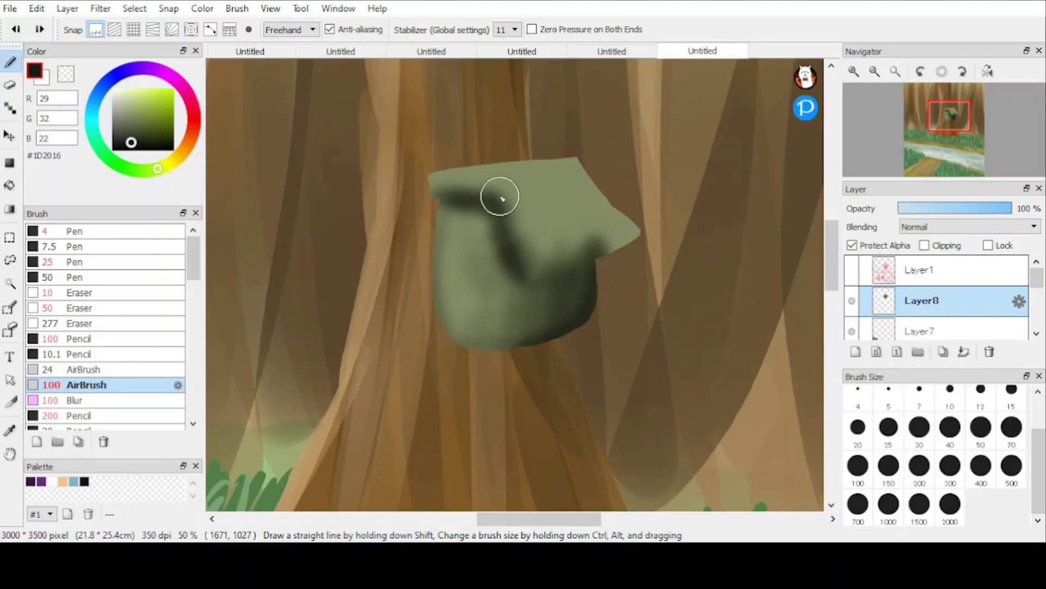
{"action": "mouse_move", "coordinate": [444, 187]}
{"action": "left_mouse_down"}
{"action": "mouse_move", "coordinate": [519, 251]}
{"action": "mouse_move", "coordinate": [580, 283]}
{"action": "left_mouse_up"}
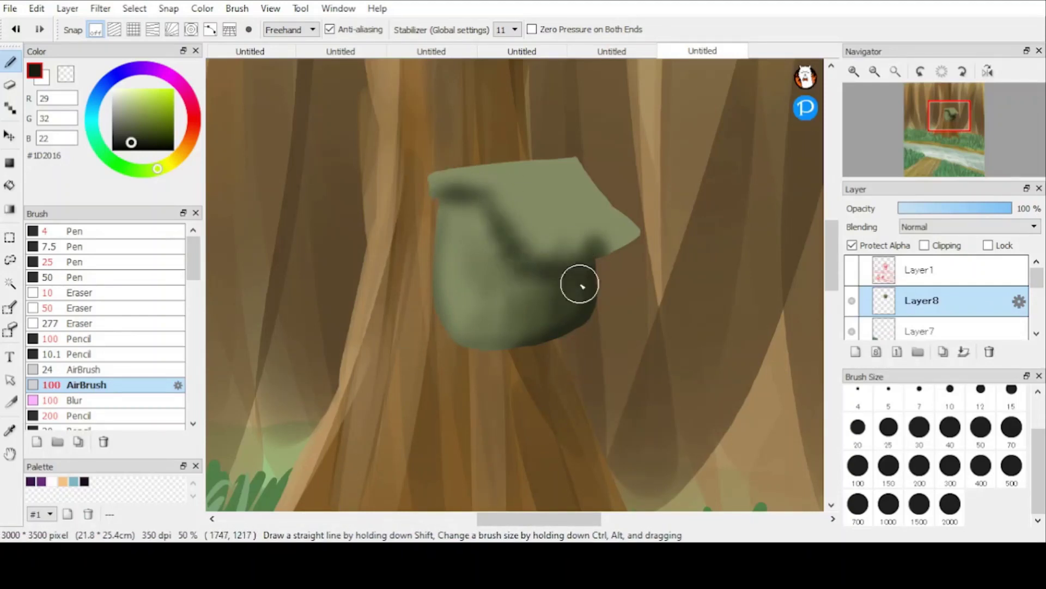
Step: Airbrush the treehouse roof in ochre yellow and shade it with browns #635323 and #4D3F17
{"action": "left_click", "coordinate": [277, 187], "text": "alt"}
{"action": "mouse_move", "coordinate": [418, 191]}
{"action": "left_mouse_down"}
{"action": "mouse_move", "coordinate": [668, 164]}
{"action": "mouse_move", "coordinate": [480, 184]}
{"action": "mouse_move", "coordinate": [496, 188]}
{"action": "mouse_move", "coordinate": [453, 180]}
{"action": "mouse_move", "coordinate": [508, 206]}
{"action": "mouse_move", "coordinate": [538, 254]}
{"action": "mouse_move", "coordinate": [626, 231]}
{"action": "mouse_move", "coordinate": [631, 240]}
{"action": "mouse_move", "coordinate": [571, 243]}
{"action": "mouse_move", "coordinate": [571, 214]}
{"action": "mouse_move", "coordinate": [518, 197]}
{"action": "left_mouse_up"}
{"action": "left_click", "coordinate": [278, 326], "text": "alt"}
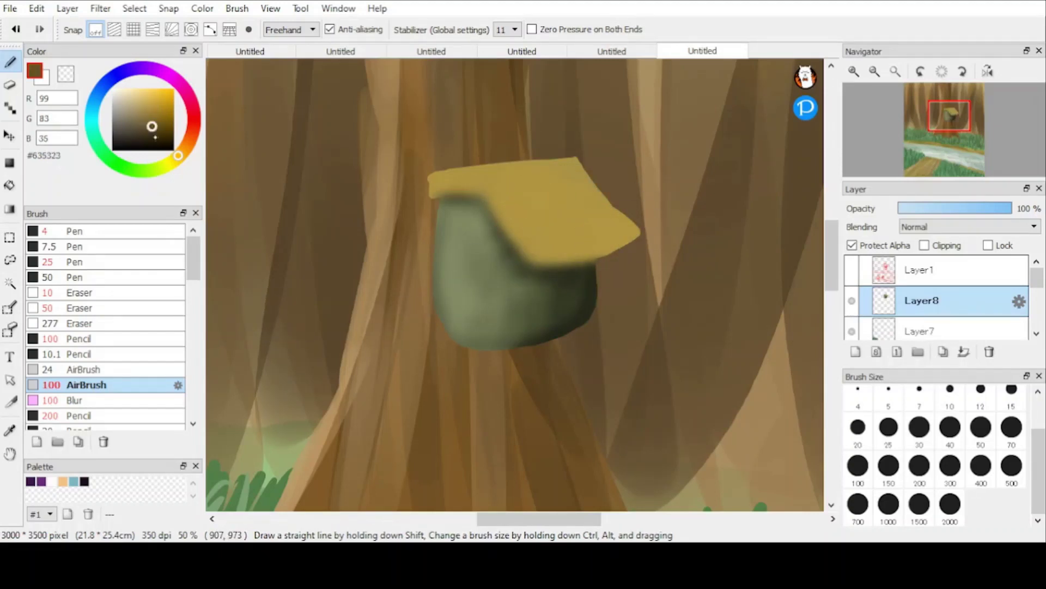
{"action": "mouse_move", "coordinate": [632, 240]}
{"action": "left_mouse_down"}
{"action": "mouse_move", "coordinate": [575, 251]}
{"action": "mouse_move", "coordinate": [548, 183]}
{"action": "mouse_move", "coordinate": [635, 252]}
{"action": "mouse_move", "coordinate": [548, 251]}
{"action": "mouse_move", "coordinate": [566, 259]}
{"action": "mouse_move", "coordinate": [609, 173]}
{"action": "mouse_move", "coordinate": [505, 171]}
{"action": "mouse_move", "coordinate": [507, 150]}
{"action": "mouse_move", "coordinate": [545, 185]}
{"action": "mouse_move", "coordinate": [526, 203]}
{"action": "mouse_move", "coordinate": [542, 214]}
{"action": "mouse_move", "coordinate": [521, 230]}
{"action": "mouse_move", "coordinate": [494, 180]}
{"action": "mouse_move", "coordinate": [566, 163]}
{"action": "mouse_move", "coordinate": [584, 186]}
{"action": "mouse_move", "coordinate": [537, 212]}
{"action": "left_mouse_up"}
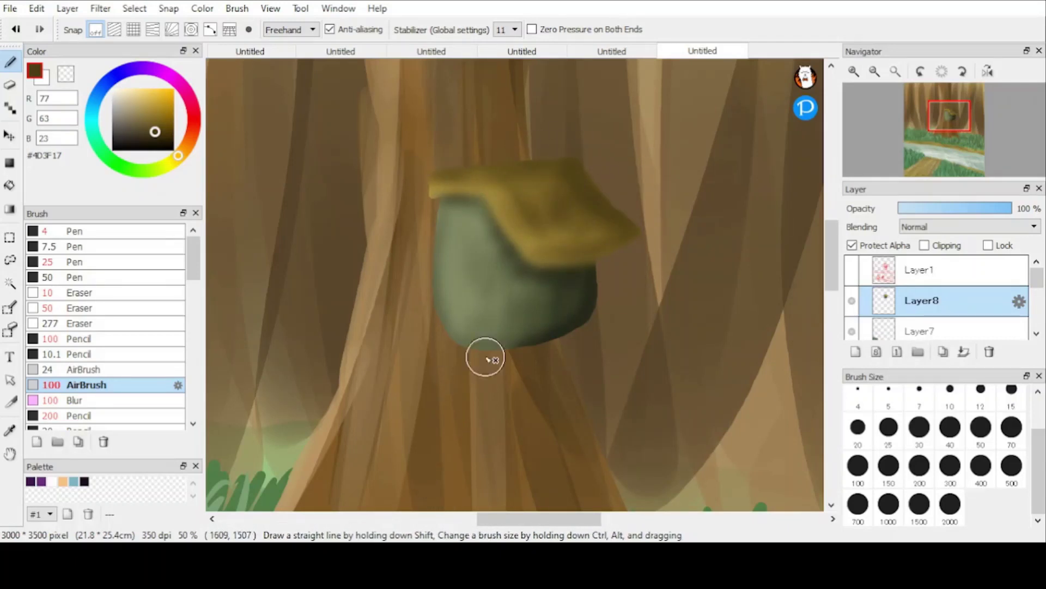
Step: Turn off Layer8's alpha protection and paint a diagonal #C9B25C support beam under the treehouse base with the size 25 Pen
{"action": "left_click", "coordinate": [75, 262]}
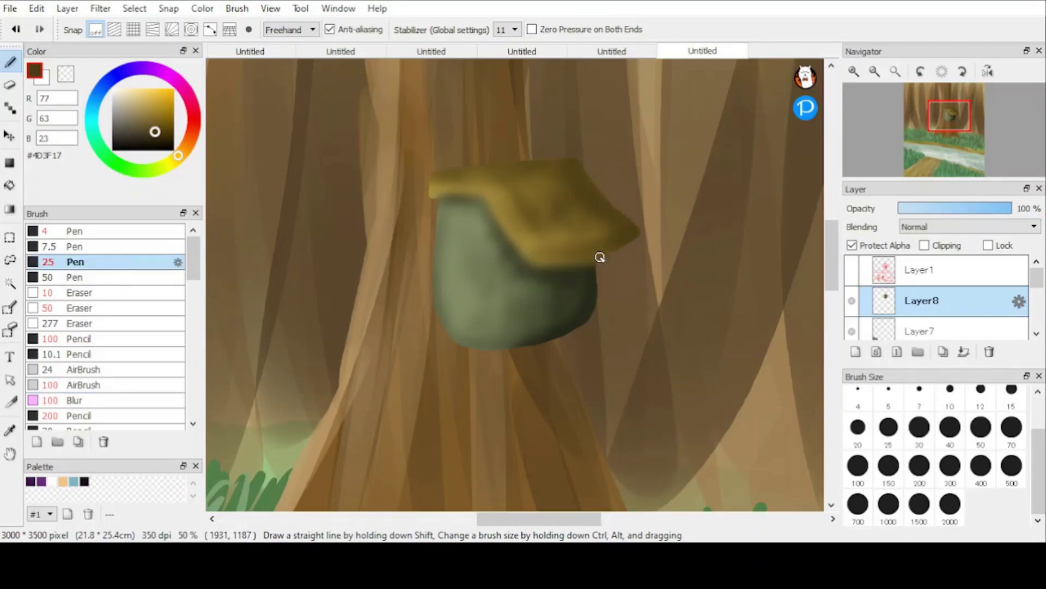
{"action": "key", "text": "ctrl+z"}
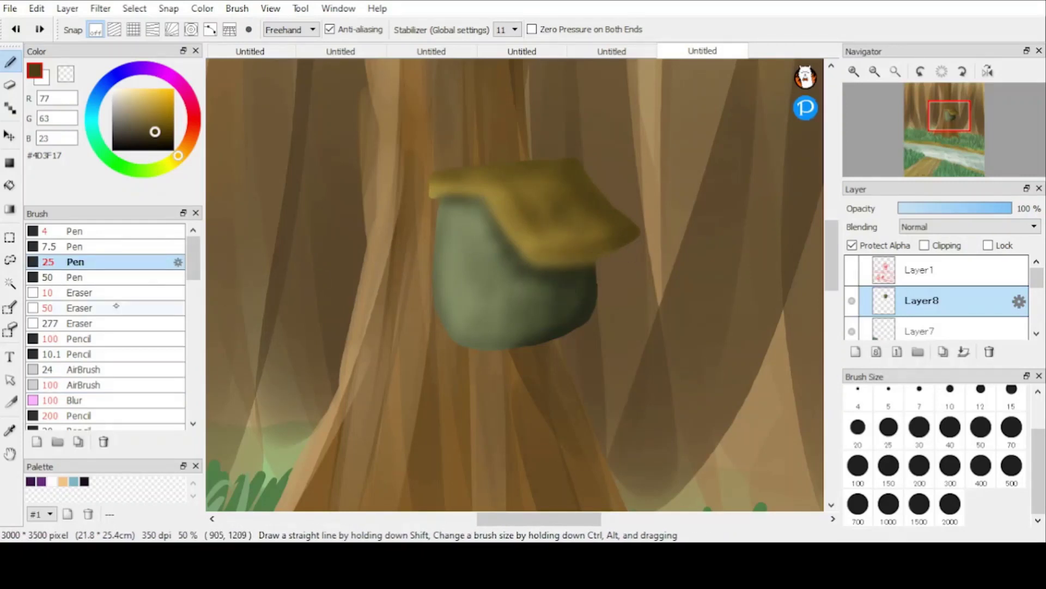
{"action": "left_click", "coordinate": [10, 430]}
{"action": "left_click", "coordinate": [529, 245]}
{"action": "left_click", "coordinate": [526, 247]}
{"action": "key", "text": "b"}
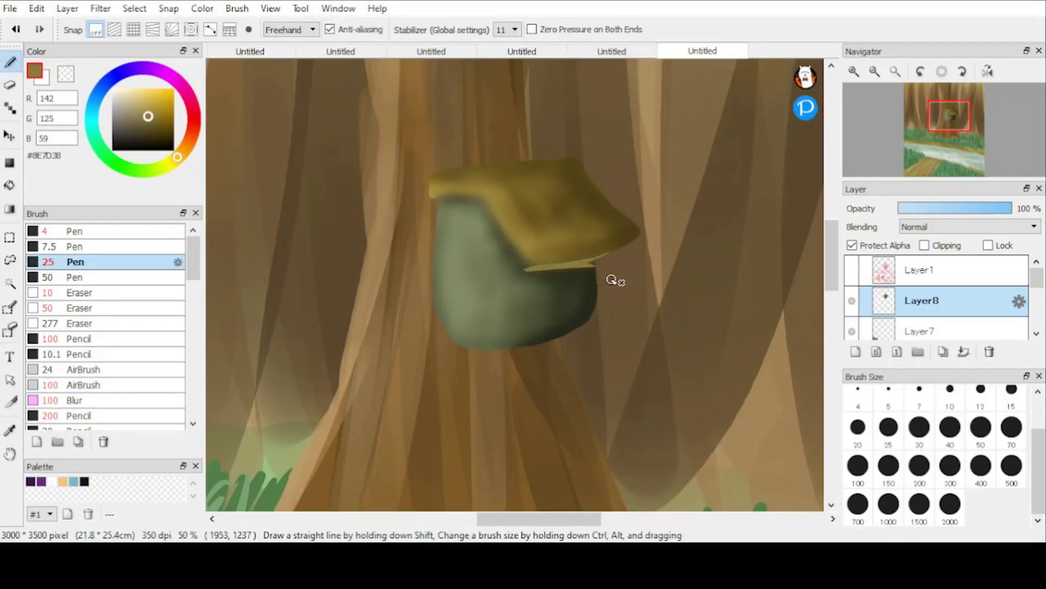
{"action": "mouse_move", "coordinate": [1038, 278]}
{"action": "left_mouse_down"}
{"action": "mouse_move", "coordinate": [1038, 306]}
{"action": "mouse_move", "coordinate": [1040, 277]}
{"action": "left_mouse_up"}
{"action": "left_click", "coordinate": [146, 102]}
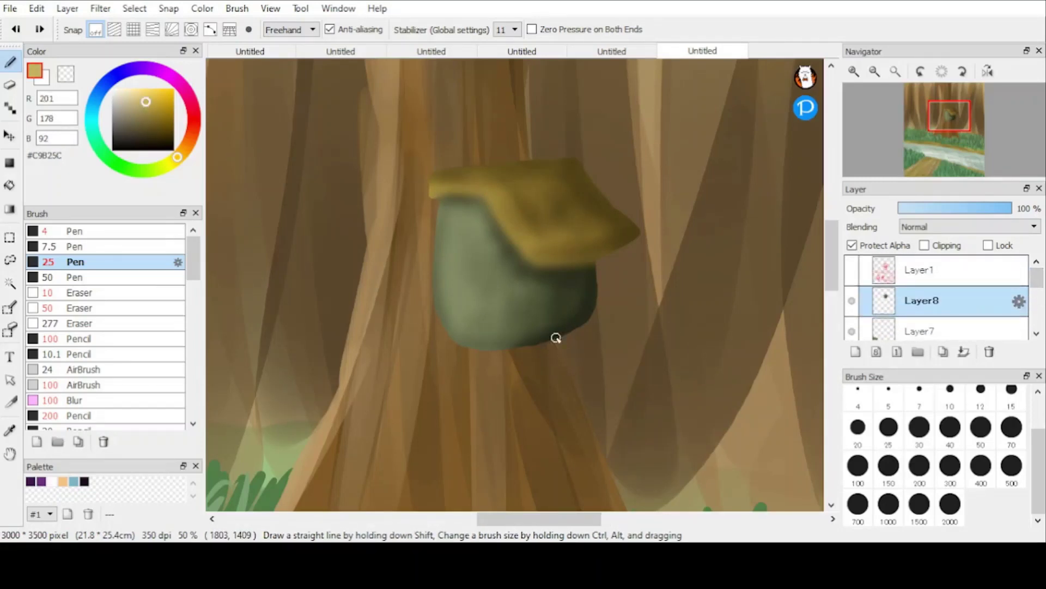
{"action": "left_click_drag", "start_coordinate": [563, 341], "coordinate": [521, 382]}
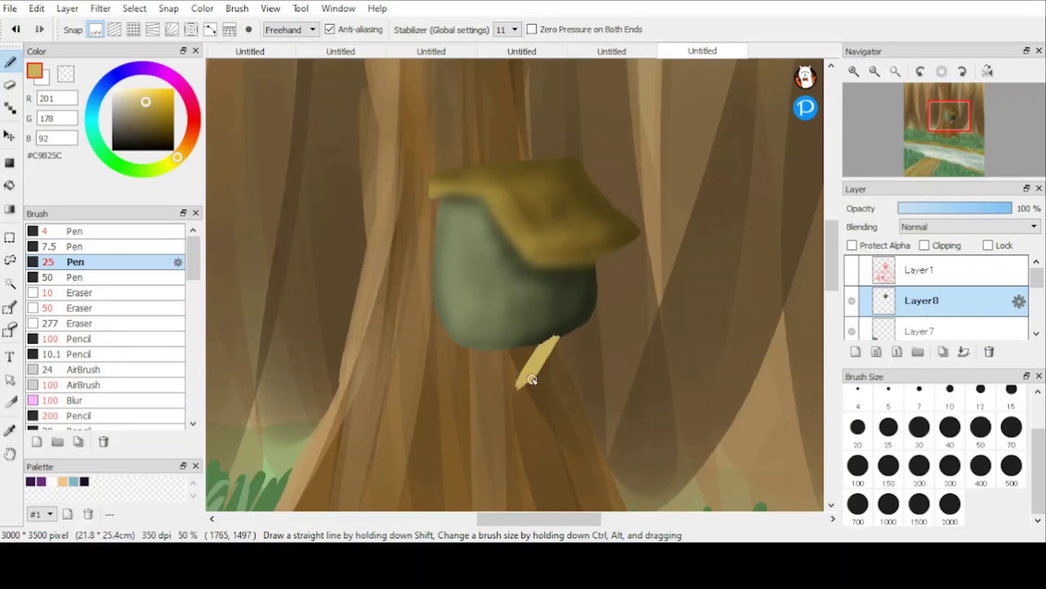
{"action": "left_click_drag", "start_coordinate": [532, 379], "coordinate": [537, 378]}
Step: Try painting diagonal #C9B25C beams across the treehouse wall up to the roof, and undo them
{"action": "left_click_drag", "start_coordinate": [581, 263], "coordinate": [556, 327]}
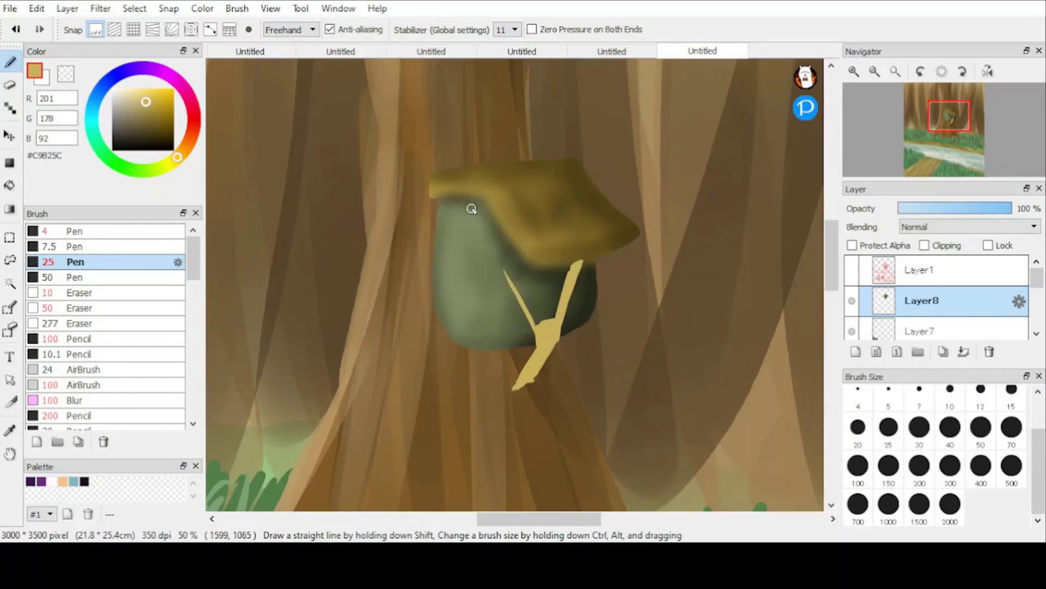
{"action": "left_click_drag", "start_coordinate": [464, 195], "coordinate": [497, 262]}
{"action": "mouse_move", "coordinate": [472, 192]}
{"action": "left_mouse_down"}
{"action": "mouse_move", "coordinate": [542, 333]}
{"action": "mouse_move", "coordinate": [491, 236]}
{"action": "left_mouse_up"}
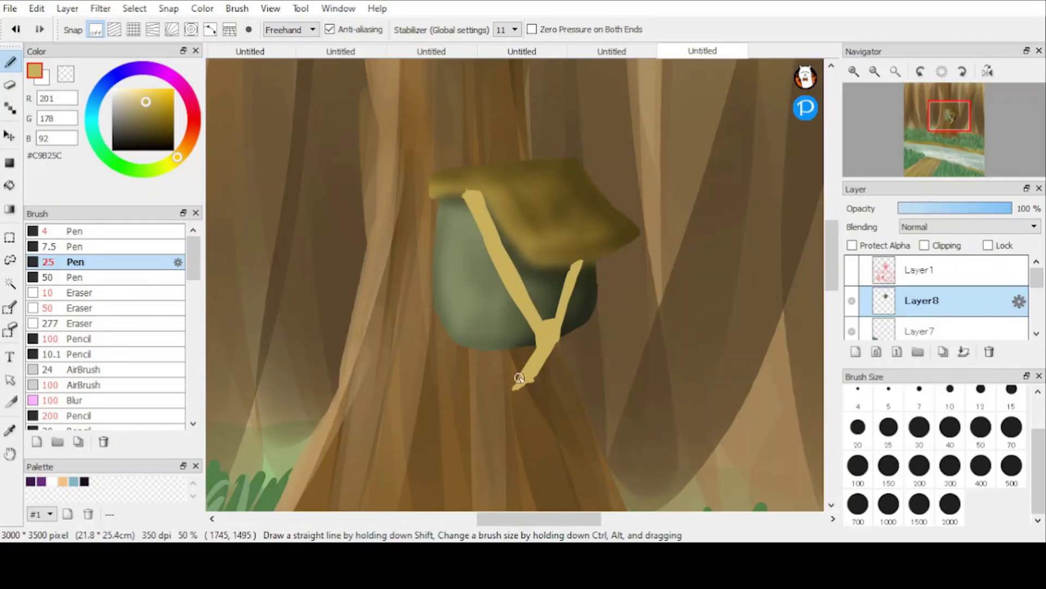
{"action": "key", "text": "ctrl+z"}
{"action": "key", "text": "ctrl+z"}
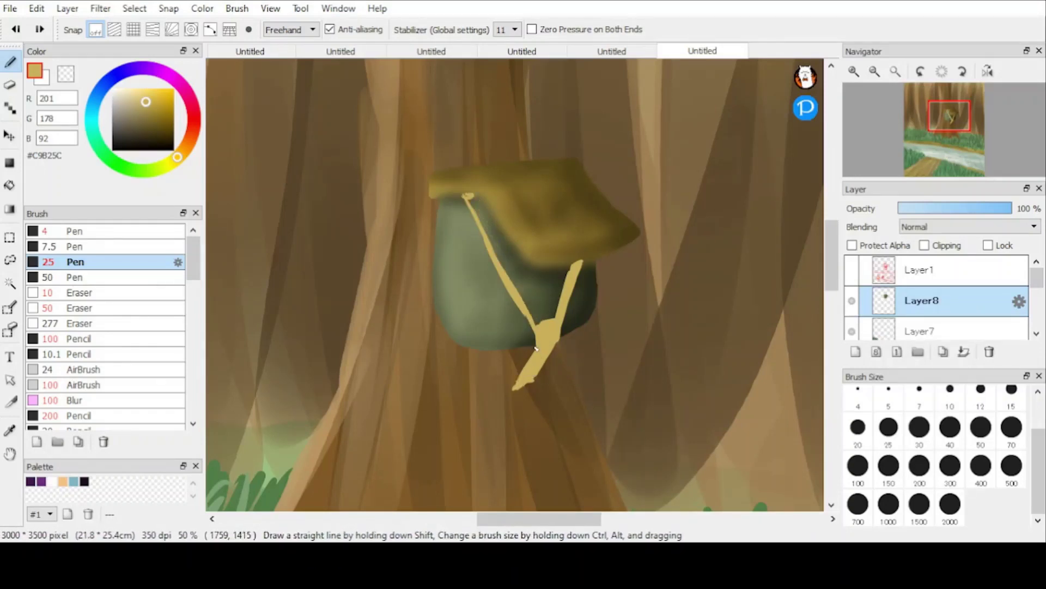
{"action": "key", "text": "ctrl+z"}
{"action": "key", "text": "ctrl+z"}
{"action": "key", "text": "ctrl+z"}
{"action": "key", "text": "ctrl+z"}
Step: Paint a #C9B25C beam along the treehouse's base and shade the wooden supports in #574D29 with the size 24 AirBrush, protecting alpha
{"action": "left_click_drag", "start_coordinate": [558, 334], "coordinate": [596, 320]}
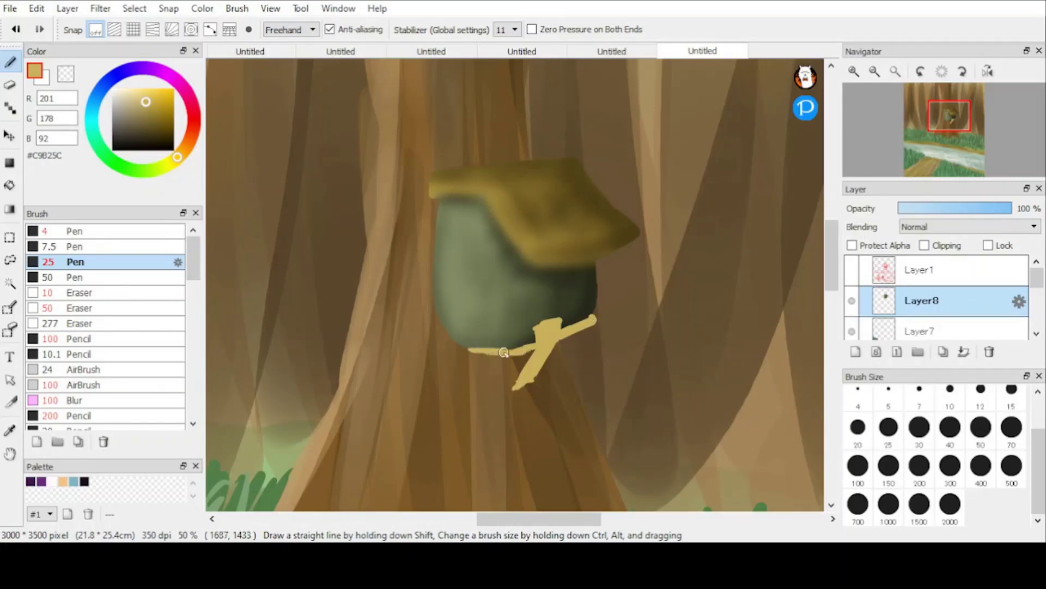
{"action": "left_click", "coordinate": [144, 130]}
{"action": "left_click", "coordinate": [82, 369]}
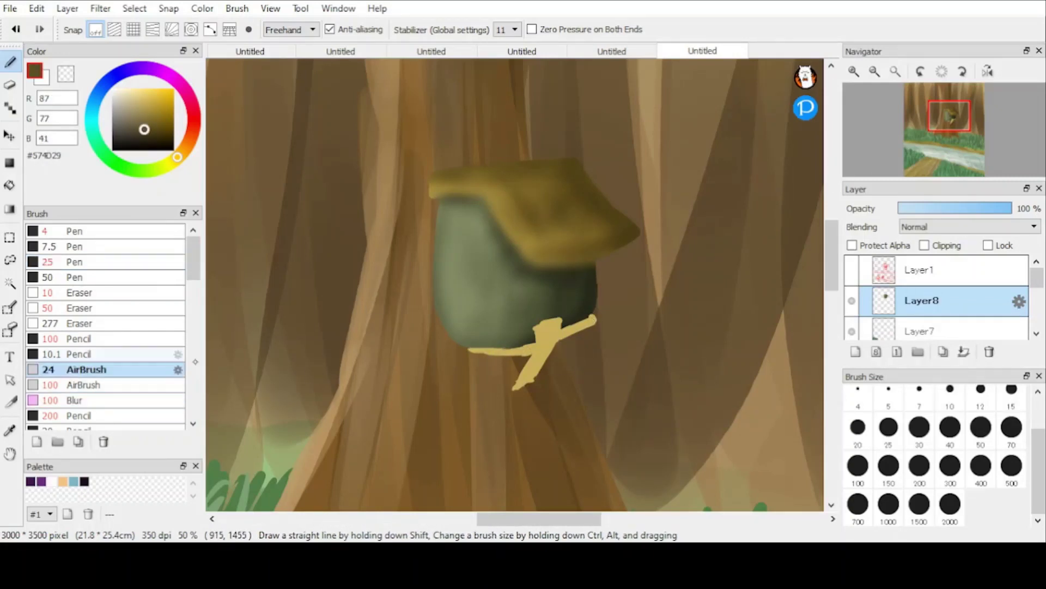
{"action": "mouse_move", "coordinate": [545, 349]}
{"action": "left_mouse_down"}
{"action": "mouse_move", "coordinate": [522, 384]}
{"action": "mouse_move", "coordinate": [591, 319]}
{"action": "mouse_move", "coordinate": [496, 353]}
{"action": "mouse_move", "coordinate": [537, 350]}
{"action": "left_mouse_up"}
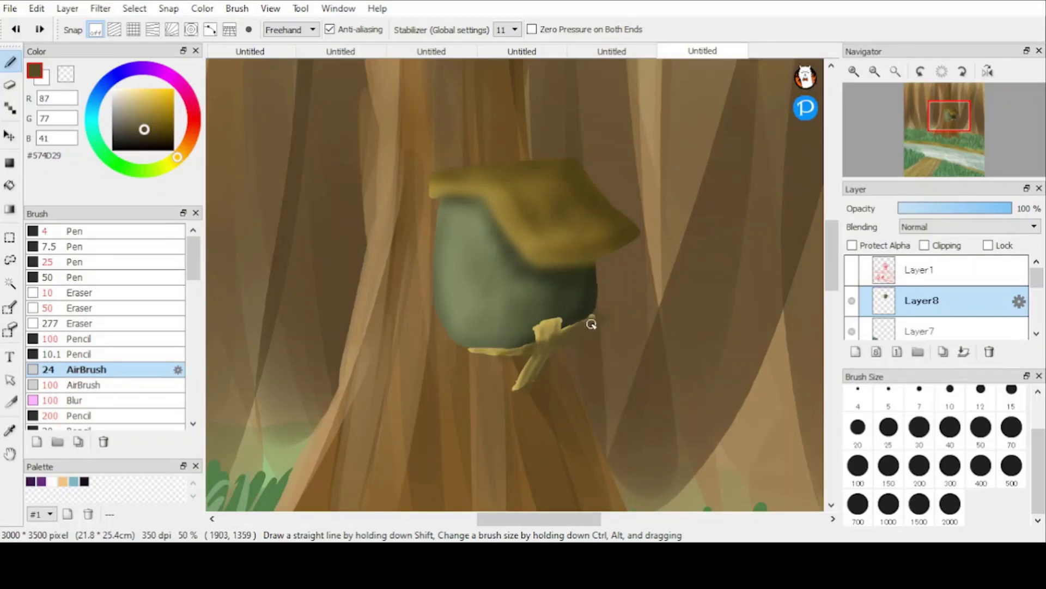
{"action": "key", "text": "ctrl+z"}
{"action": "key", "text": "ctrl+z"}
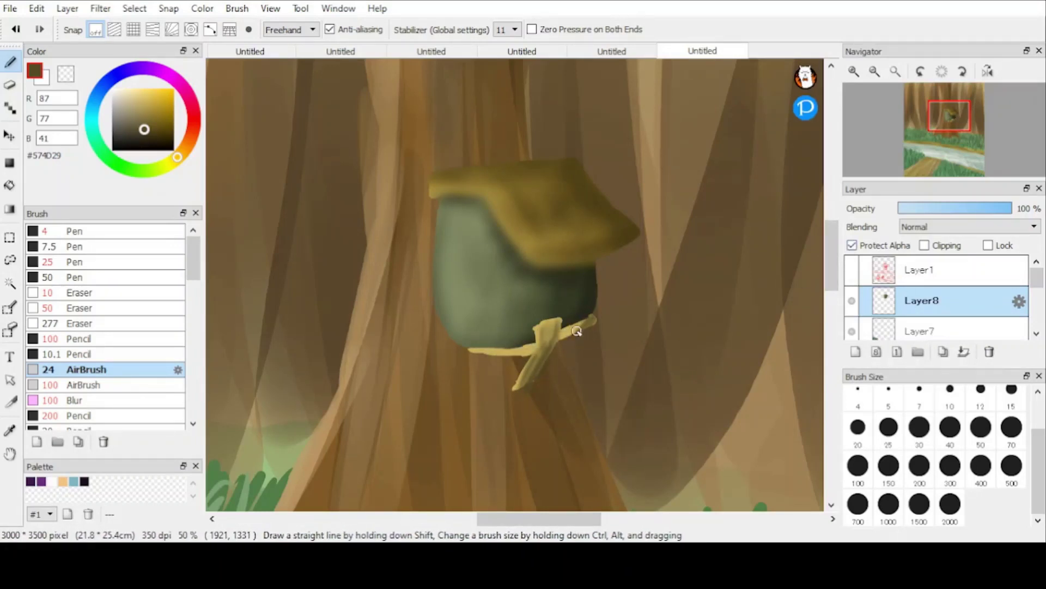
{"action": "left_click_drag", "start_coordinate": [579, 325], "coordinate": [546, 344]}
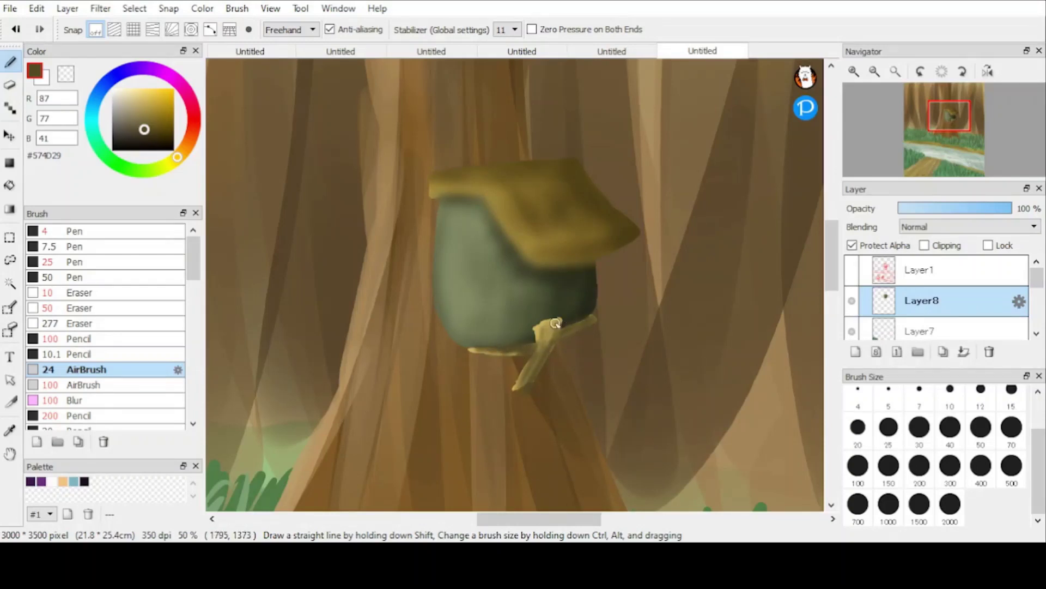
Step: Airbrush a small dark #272211 arched door on the lower left part of the treehouse wall
{"action": "left_click", "coordinate": [145, 141]}
{"action": "mouse_move", "coordinate": [464, 295]}
{"action": "left_mouse_down"}
{"action": "mouse_move", "coordinate": [461, 320]}
{"action": "mouse_move", "coordinate": [478, 290]}
{"action": "mouse_move", "coordinate": [489, 330]}
{"action": "left_mouse_up"}
{"action": "left_click_drag", "start_coordinate": [469, 292], "coordinate": [464, 320]}
{"action": "key", "text": "ctrl+z"}
{"action": "key", "text": "ctrl+z"}
{"action": "key", "text": "ctrl+z"}
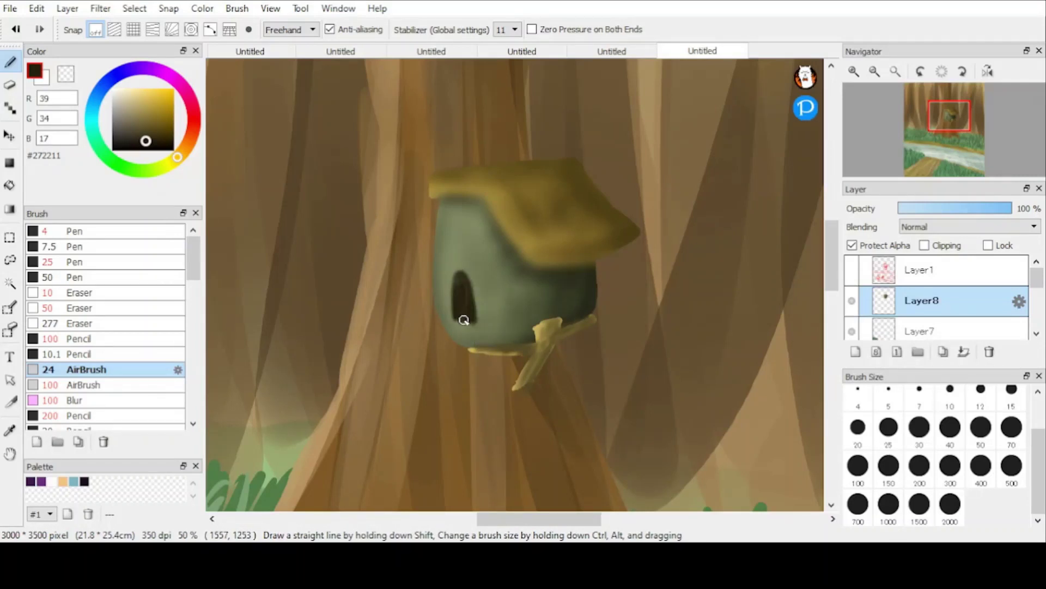
Step: Shade the door with #6D6340 and #3D3724, and airbrush a #C0A955 railing in front of it with #5A4F29 shadows
{"action": "left_click", "coordinate": [340, 282], "text": "alt"}
{"action": "mouse_move", "coordinate": [462, 273]}
{"action": "left_mouse_down"}
{"action": "mouse_move", "coordinate": [467, 304]}
{"action": "mouse_move", "coordinate": [456, 308]}
{"action": "left_mouse_up"}
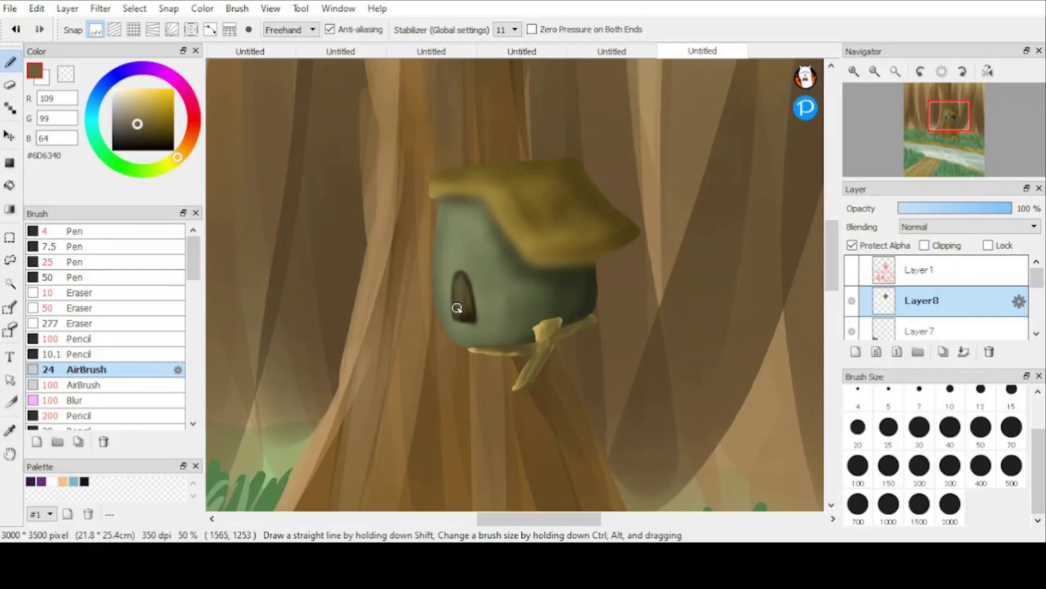
{"action": "left_click", "coordinate": [464, 298], "text": "alt"}
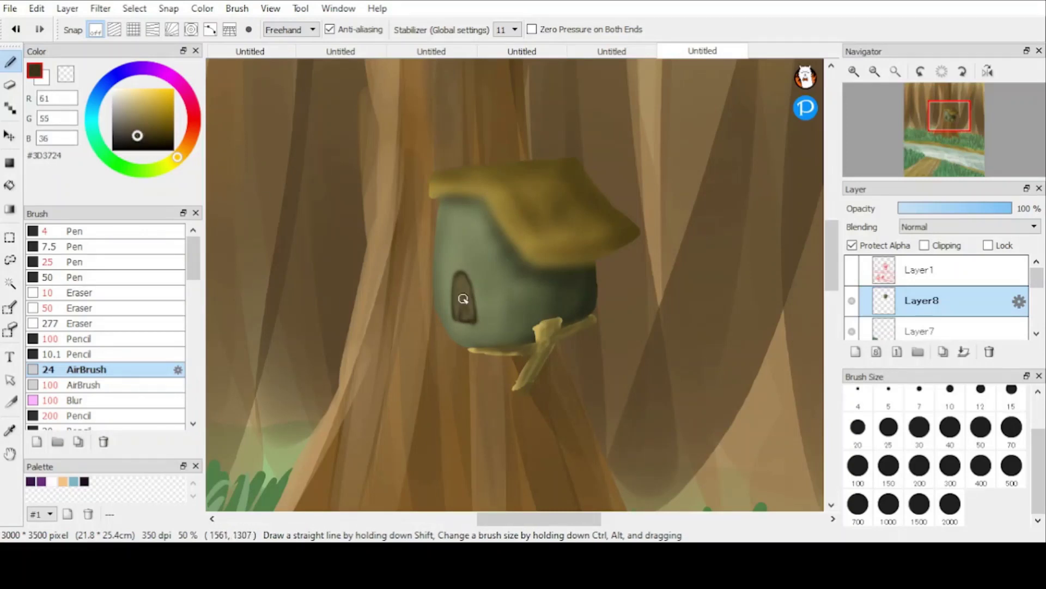
{"action": "left_click", "coordinate": [146, 104]}
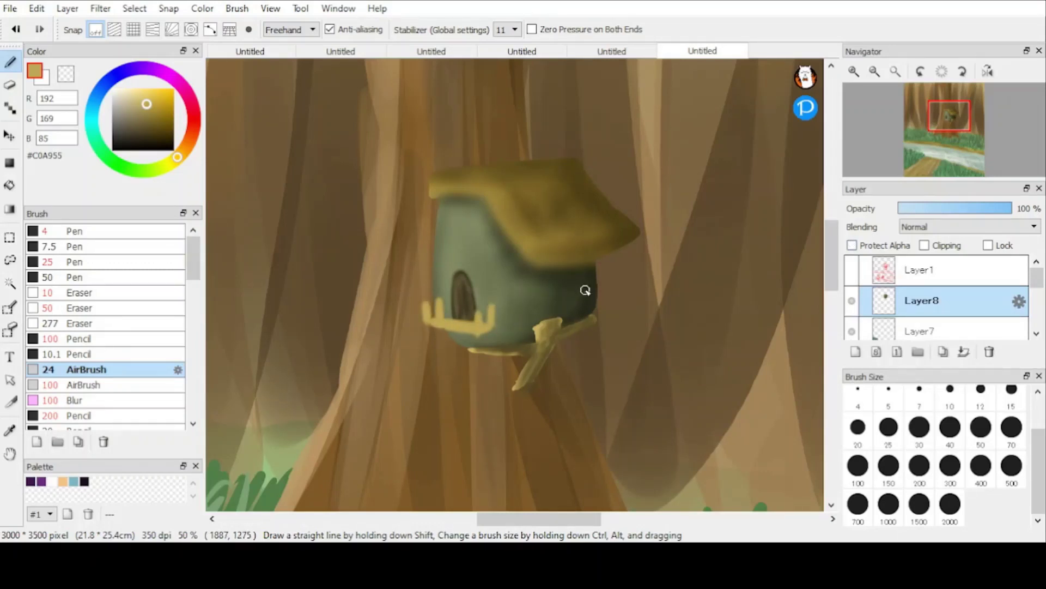
{"action": "left_click", "coordinate": [428, 308], "text": "alt"}
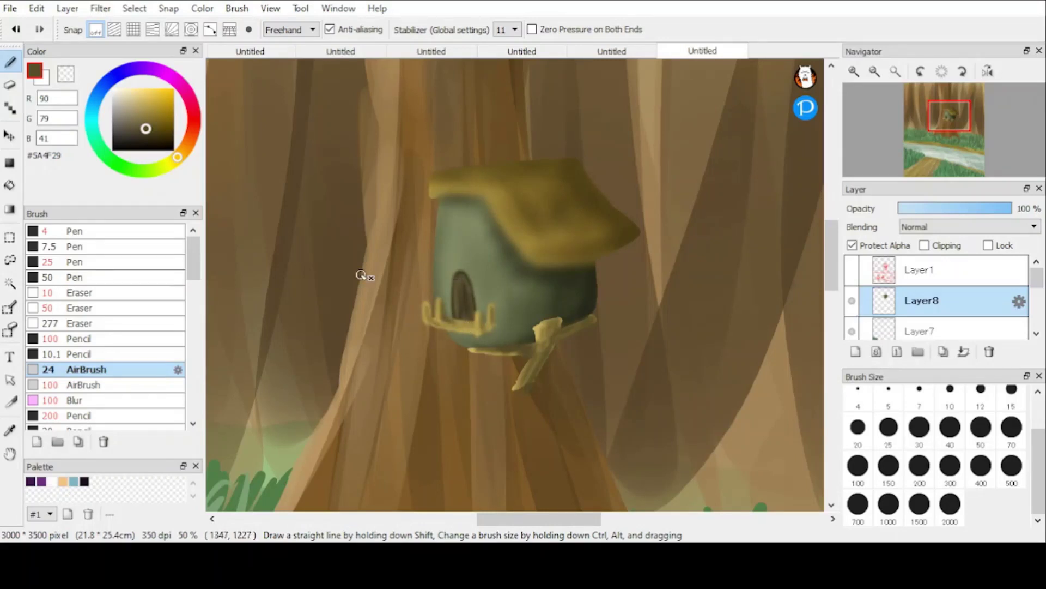
Step: Airbrush a reddish #A05639 curtain over the treehouse door and shade its folds with #4A2517
{"action": "left_click", "coordinate": [192, 134]}
{"action": "left_click_drag", "start_coordinate": [157, 119], "coordinate": [152, 112]}
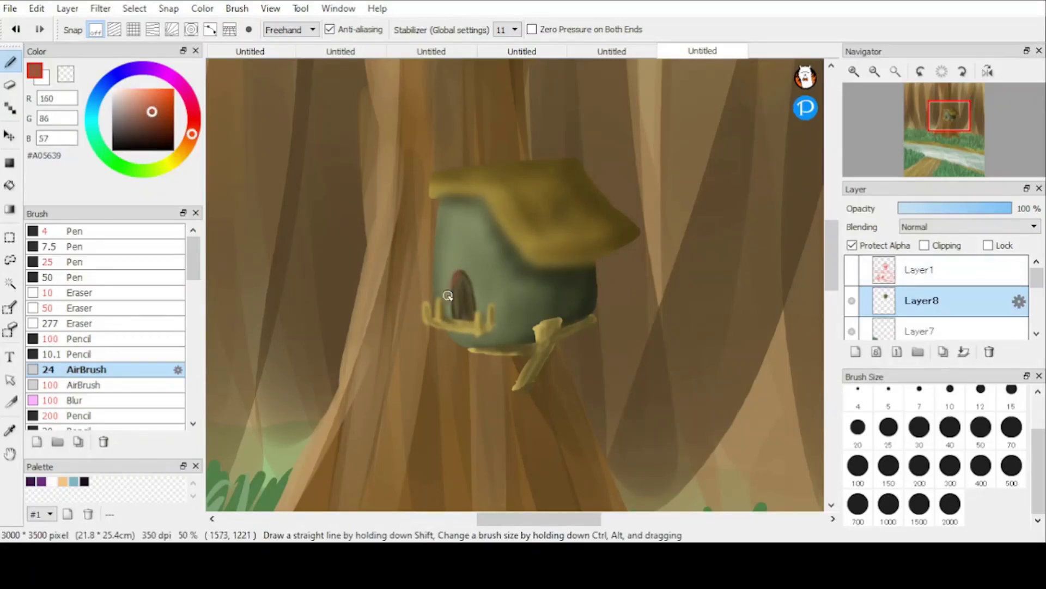
{"action": "mouse_move", "coordinate": [462, 277]}
{"action": "left_mouse_down"}
{"action": "mouse_move", "coordinate": [451, 294]}
{"action": "mouse_move", "coordinate": [476, 272]}
{"action": "mouse_move", "coordinate": [438, 321]}
{"action": "mouse_move", "coordinate": [453, 317]}
{"action": "left_mouse_up"}
{"action": "left_click", "coordinate": [154, 133]}
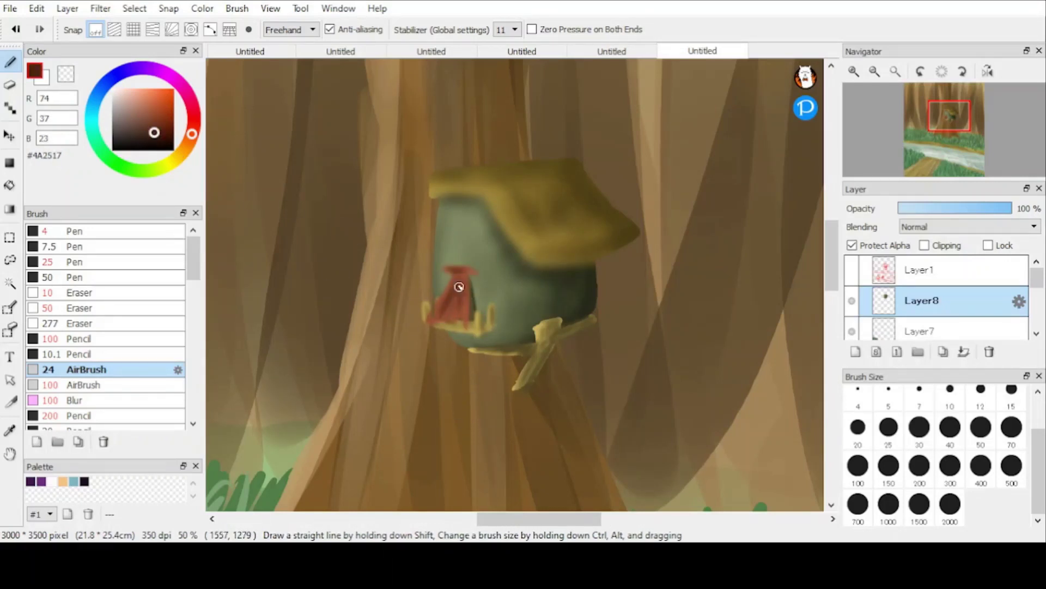
Step: Airbrush a small glowing lamp beside the curtain in pale yellow, with #FFFFFF light around it
{"action": "left_click", "coordinate": [367, 206], "text": "alt"}
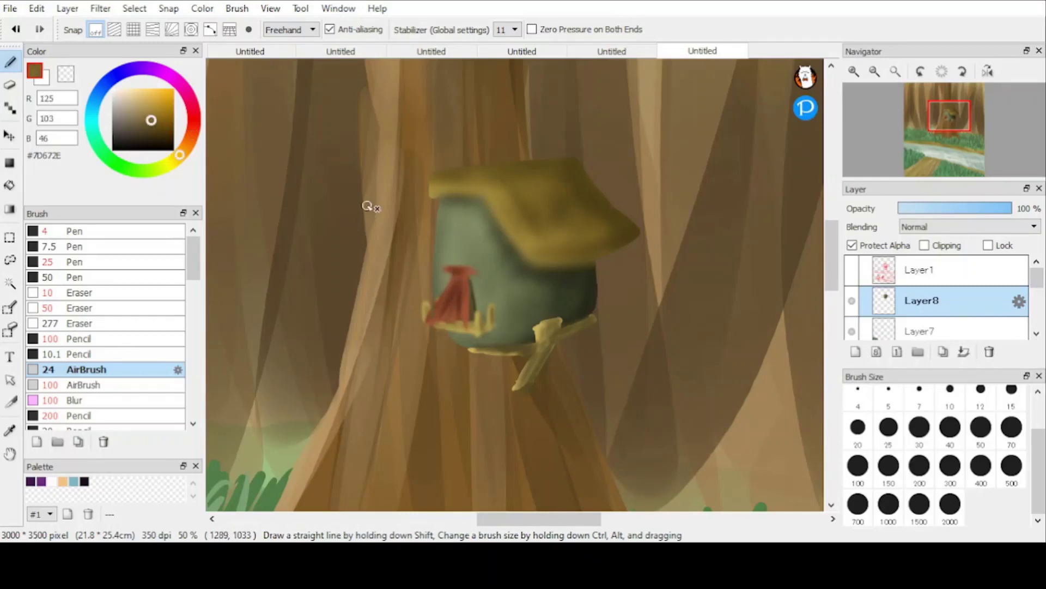
{"action": "left_click", "coordinate": [170, 163]}
{"action": "left_click", "coordinate": [144, 98]}
{"action": "left_click", "coordinate": [135, 92]}
{"action": "mouse_move", "coordinate": [496, 274]}
{"action": "left_mouse_down"}
{"action": "mouse_move", "coordinate": [489, 292]}
{"action": "mouse_move", "coordinate": [489, 283]}
{"action": "left_mouse_up"}
{"action": "left_click", "coordinate": [112, 89]}
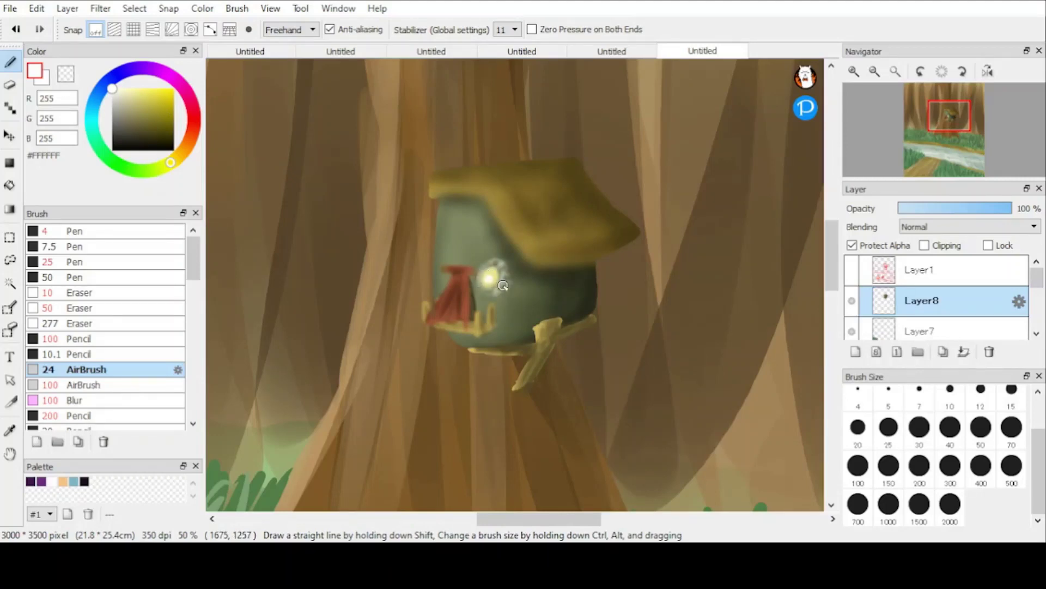
Step: Draw a thin dark #403E2F rope ladder from the railing down to the grass with the size 7.5 Pen, alpha protection off
{"action": "scroll", "coordinate": [453, 234], "scroll_direction": "down", "scroll_amount": 4}
{"action": "scroll", "coordinate": [453, 233], "scroll_direction": "up", "scroll_amount": 2}
{"action": "left_click_drag", "start_coordinate": [444, 272], "coordinate": [442, 207]}
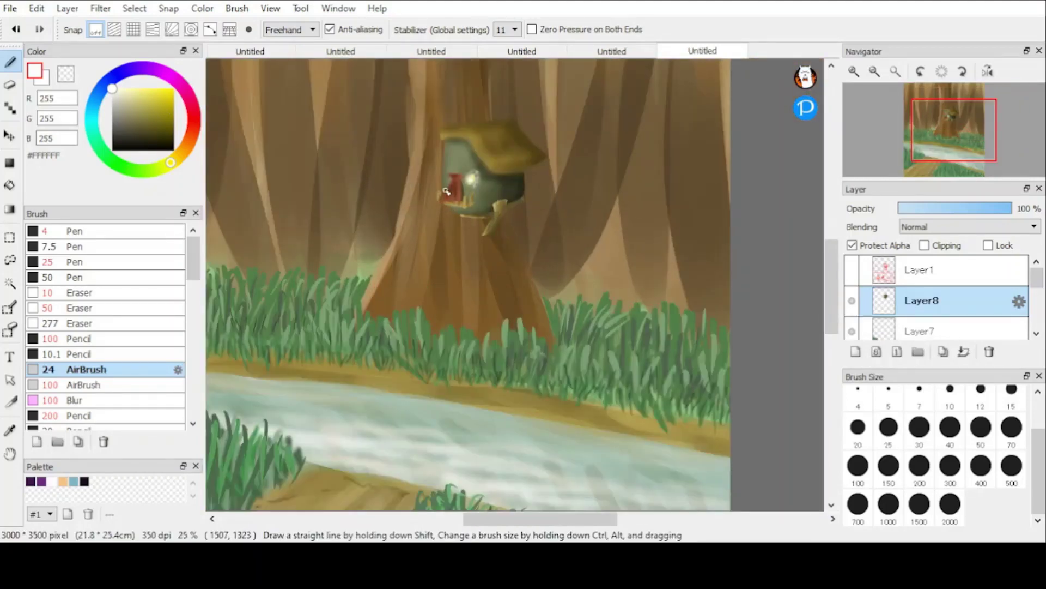
{"action": "scroll", "coordinate": [445, 240], "scroll_direction": "up", "scroll_amount": 1}
{"action": "left_click", "coordinate": [76, 246]}
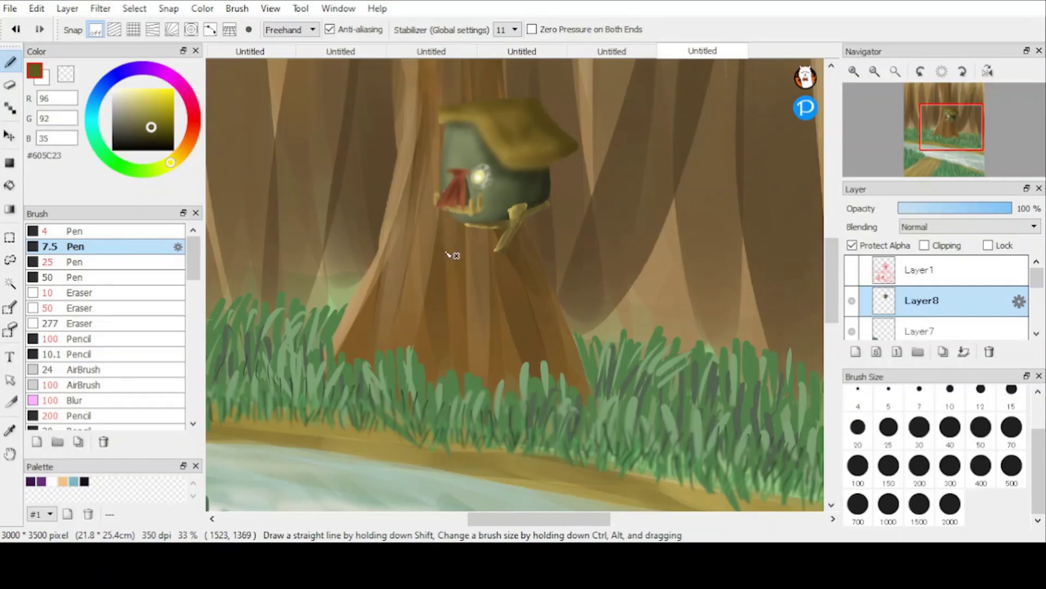
{"action": "left_click", "coordinate": [114, 91]}
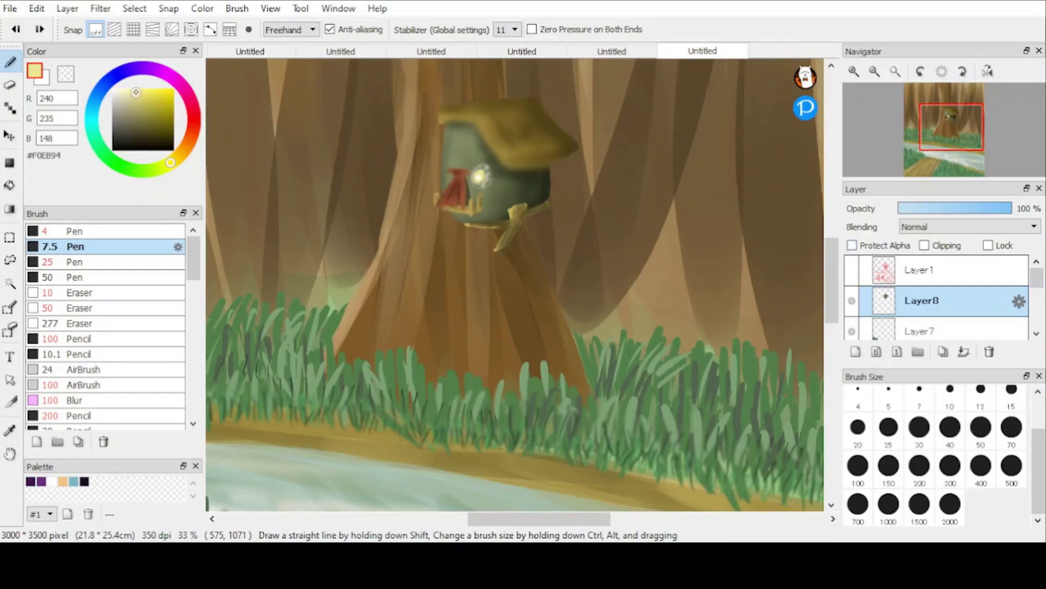
{"action": "left_click_drag", "start_coordinate": [452, 210], "coordinate": [435, 349]}
{"action": "key", "text": "ctrl+z"}
{"action": "left_click", "coordinate": [112, 150]}
{"action": "left_click", "coordinate": [478, 216], "text": "alt"}
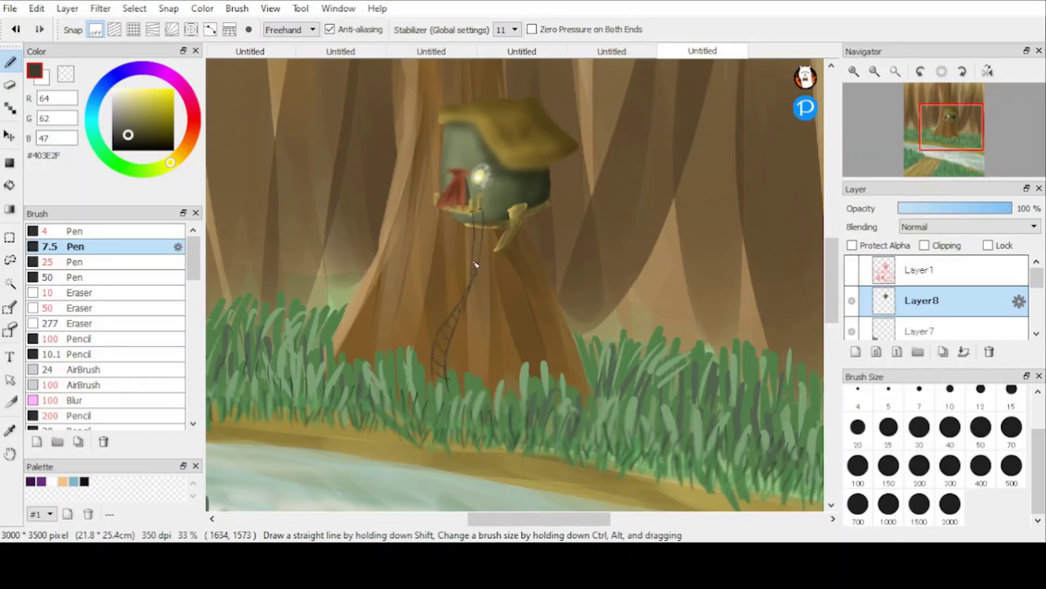
{"action": "key", "text": "e"}
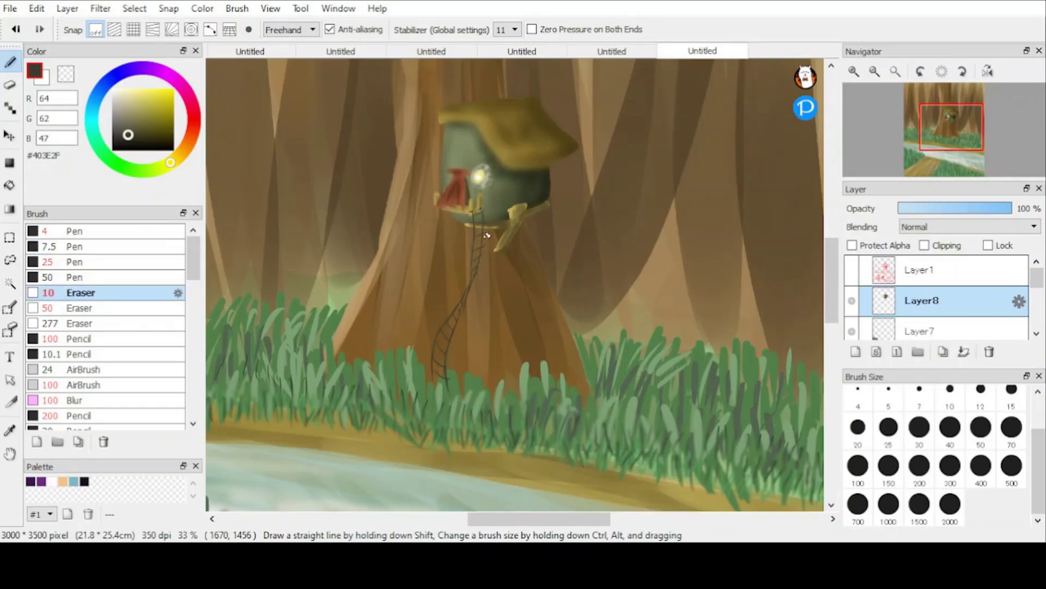
Step: Try airbrushing a curved #C3B163 ledge with a pale lower edge on the trunk beside the ladder, and undo it
{"action": "scroll", "coordinate": [437, 289], "scroll_direction": "down", "scroll_amount": 5}
{"action": "scroll", "coordinate": [407, 357], "scroll_direction": "up", "scroll_amount": 3}
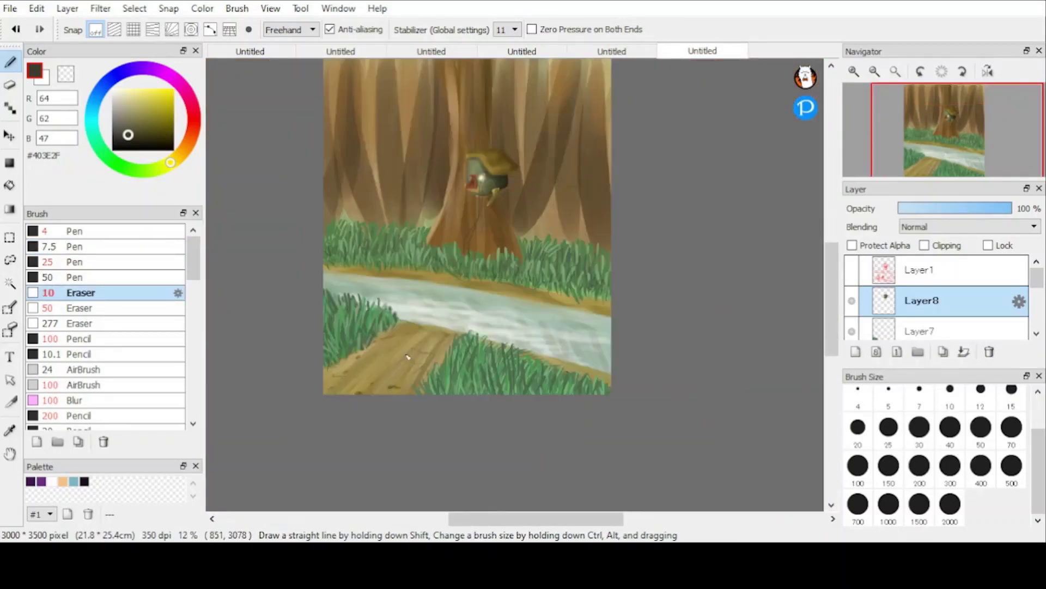
{"action": "scroll", "coordinate": [469, 158], "scroll_direction": "up", "scroll_amount": 3}
{"action": "right_click", "coordinate": [551, 142]}
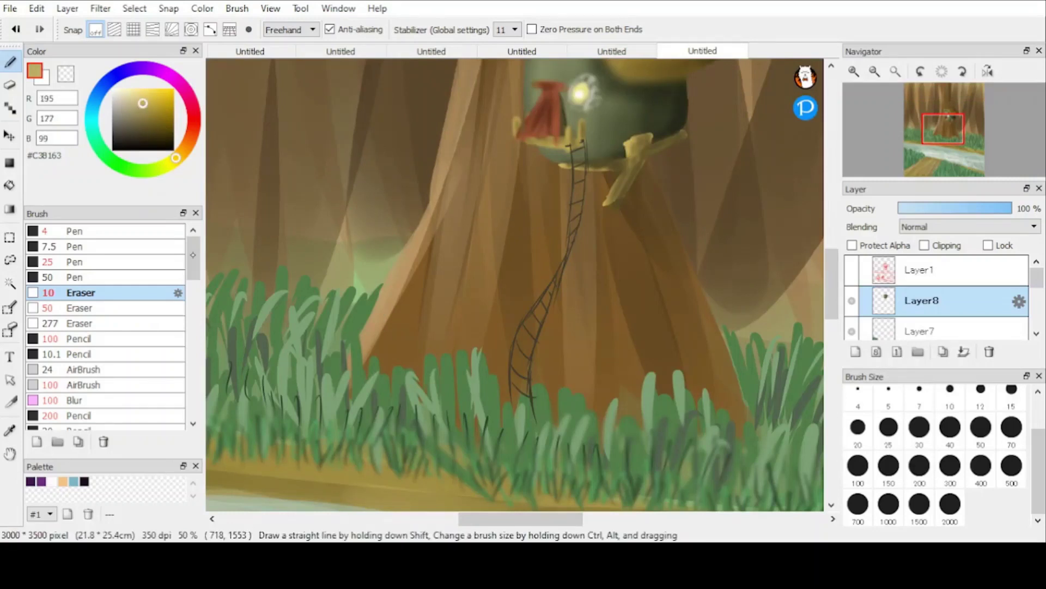
{"action": "left_click", "coordinate": [79, 370]}
{"action": "left_click_drag", "start_coordinate": [498, 221], "coordinate": [449, 204]}
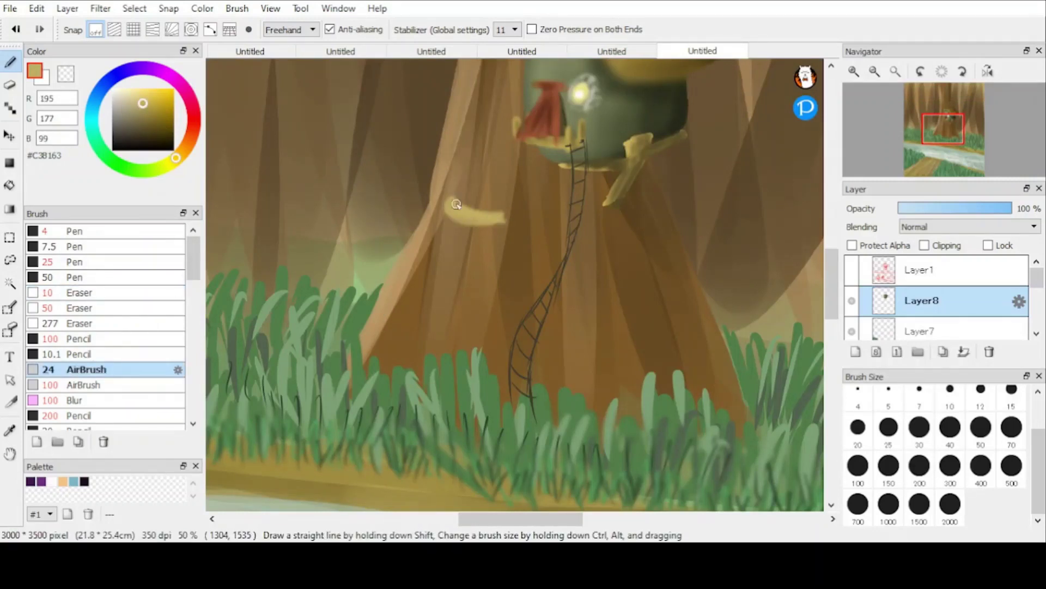
{"action": "left_click_drag", "start_coordinate": [144, 125], "coordinate": [124, 91]}
{"action": "mouse_move", "coordinate": [444, 213]}
{"action": "left_mouse_down"}
{"action": "mouse_move", "coordinate": [497, 227]}
{"action": "mouse_move", "coordinate": [442, 212]}
{"action": "mouse_move", "coordinate": [445, 203]}
{"action": "mouse_move", "coordinate": [499, 225]}
{"action": "mouse_move", "coordinate": [452, 206]}
{"action": "left_mouse_up"}
{"action": "left_click", "coordinate": [139, 129]}
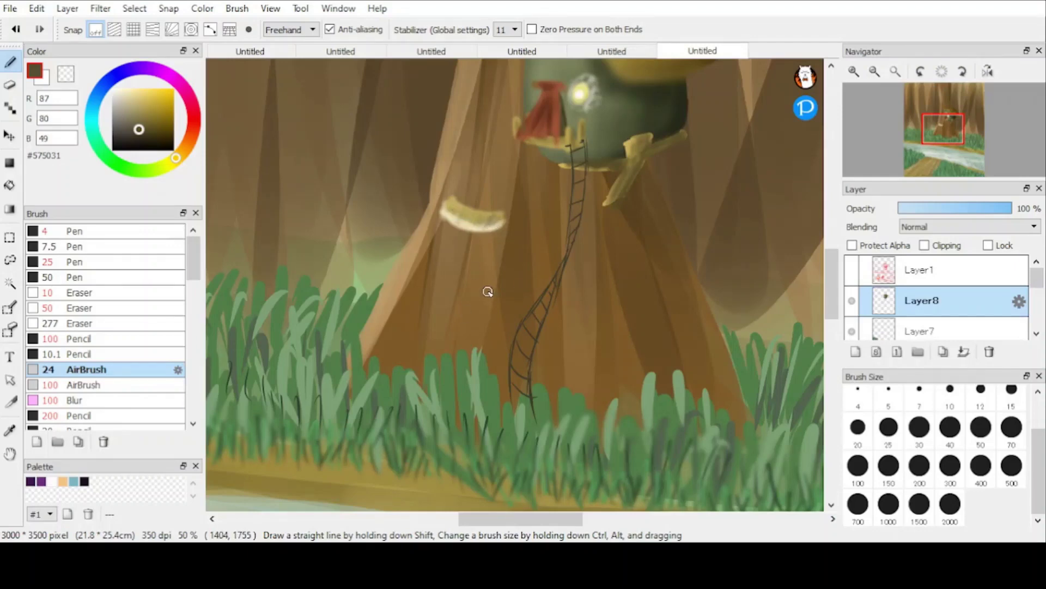
{"action": "key", "text": "ctrl+z"}
{"action": "key", "text": "ctrl+z"}
{"action": "key", "text": "ctrl+z"}
{"action": "key", "text": "ctrl+z"}
Step: Airbrush two short #E0D190 chimneys on top of the treehouse roof, redoing the second one farther along
{"action": "scroll", "coordinate": [445, 189], "scroll_direction": "down", "scroll_amount": 6}
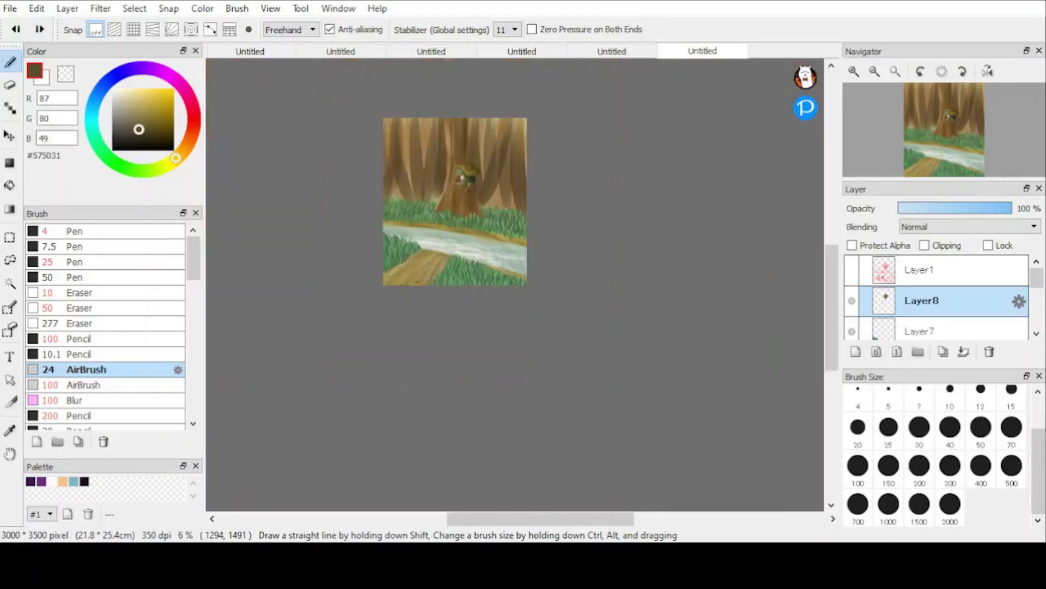
{"action": "scroll", "coordinate": [458, 164], "scroll_direction": "up", "scroll_amount": 6}
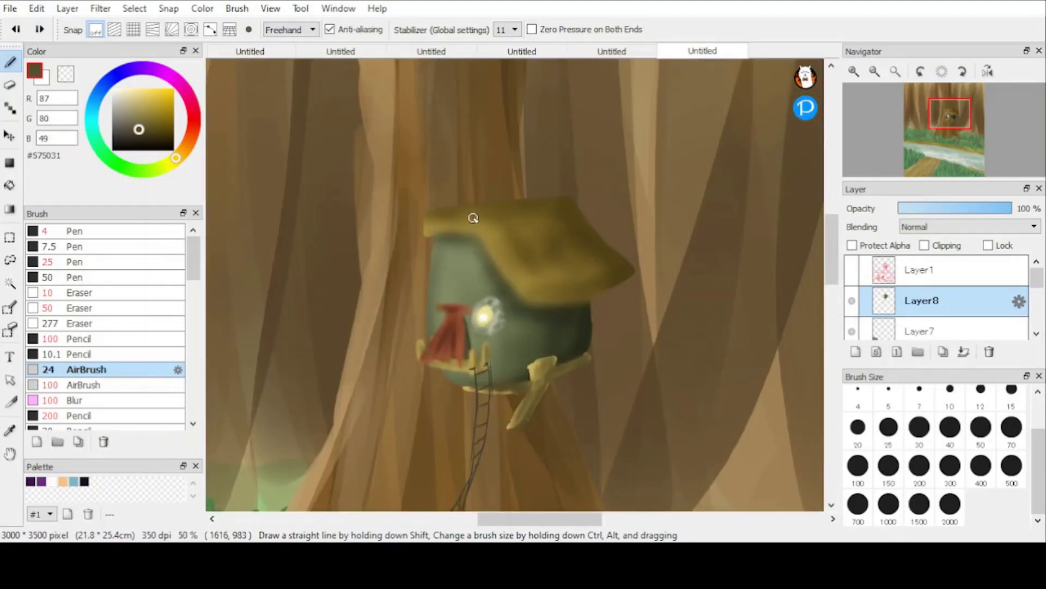
{"action": "left_click", "coordinate": [134, 97]}
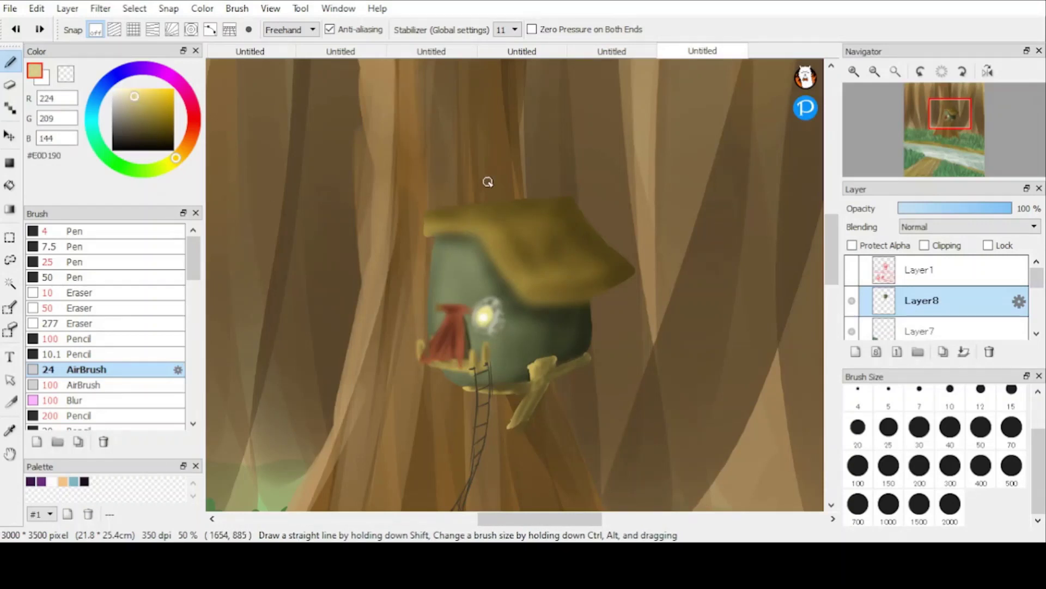
{"action": "mouse_move", "coordinate": [468, 164]}
{"action": "left_mouse_down"}
{"action": "mouse_move", "coordinate": [481, 204]}
{"action": "mouse_move", "coordinate": [503, 207]}
{"action": "left_mouse_up"}
{"action": "mouse_move", "coordinate": [482, 164]}
{"action": "left_mouse_down"}
{"action": "mouse_move", "coordinate": [477, 209]}
{"action": "mouse_move", "coordinate": [515, 188]}
{"action": "mouse_move", "coordinate": [520, 206]}
{"action": "left_mouse_up"}
{"action": "key", "text": "ctrl+z"}
{"action": "mouse_move", "coordinate": [514, 167]}
{"action": "left_mouse_down"}
{"action": "mouse_move", "coordinate": [519, 209]}
{"action": "mouse_move", "coordinate": [514, 201]}
{"action": "mouse_move", "coordinate": [538, 202]}
{"action": "left_mouse_up"}
Step: Shade the two roof chimneys with darker browns, including #73631C, using the size 24 AirBrush
{"action": "left_click", "coordinate": [145, 127]}
{"action": "mouse_move", "coordinate": [468, 163]}
{"action": "left_mouse_down"}
{"action": "mouse_move", "coordinate": [475, 205]}
{"action": "mouse_move", "coordinate": [508, 206]}
{"action": "mouse_move", "coordinate": [515, 170]}
{"action": "mouse_move", "coordinate": [519, 197]}
{"action": "mouse_move", "coordinate": [534, 201]}
{"action": "mouse_move", "coordinate": [532, 182]}
{"action": "mouse_move", "coordinate": [521, 201]}
{"action": "mouse_move", "coordinate": [507, 175]}
{"action": "mouse_move", "coordinate": [477, 194]}
{"action": "left_mouse_up"}
{"action": "left_click_drag", "start_coordinate": [154, 128], "coordinate": [159, 123]}
{"action": "left_click_drag", "start_coordinate": [482, 168], "coordinate": [476, 197]}
{"action": "mouse_move", "coordinate": [515, 177]}
{"action": "left_mouse_down"}
{"action": "mouse_move", "coordinate": [516, 197]}
{"action": "mouse_move", "coordinate": [494, 207]}
{"action": "left_mouse_up"}
{"action": "scroll", "coordinate": [472, 198], "scroll_direction": "down", "scroll_amount": 2}
{"action": "scroll", "coordinate": [473, 198], "scroll_direction": "down", "scroll_amount": 1}
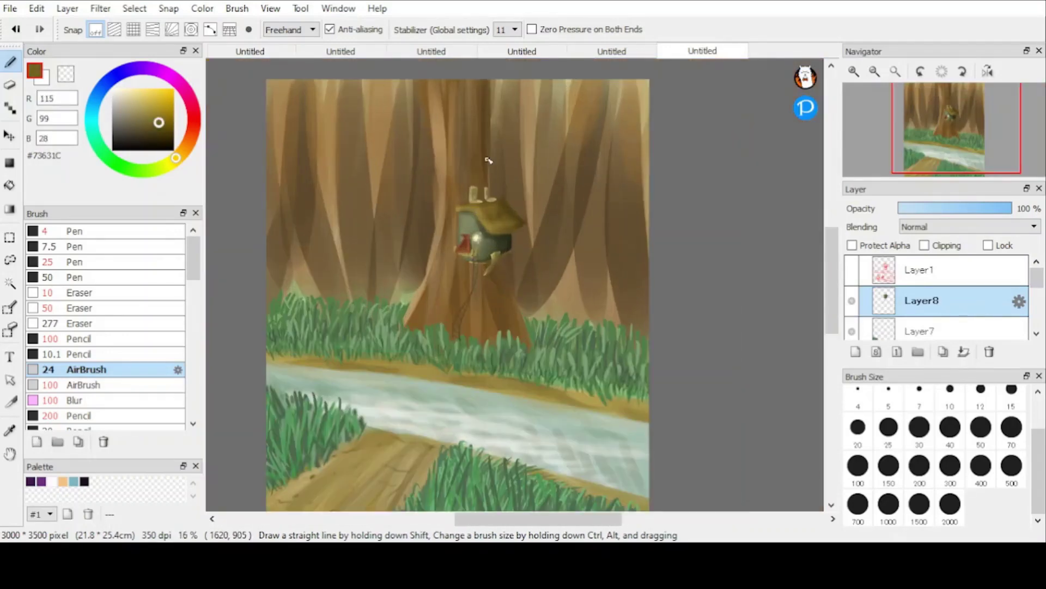
Step: Airbrush #2A2822 shadows on the two roof chimneys and along the treehouse's lower edge around the railing and ladder
{"action": "scroll", "coordinate": [485, 188], "scroll_direction": "up", "scroll_amount": 4}
{"action": "left_click", "coordinate": [124, 140]}
{"action": "left_click_drag", "start_coordinate": [428, 200], "coordinate": [452, 200]}
{"action": "left_click_drag", "start_coordinate": [489, 198], "coordinate": [504, 197]}
{"action": "scroll", "coordinate": [508, 212], "scroll_direction": "down", "scroll_amount": 3}
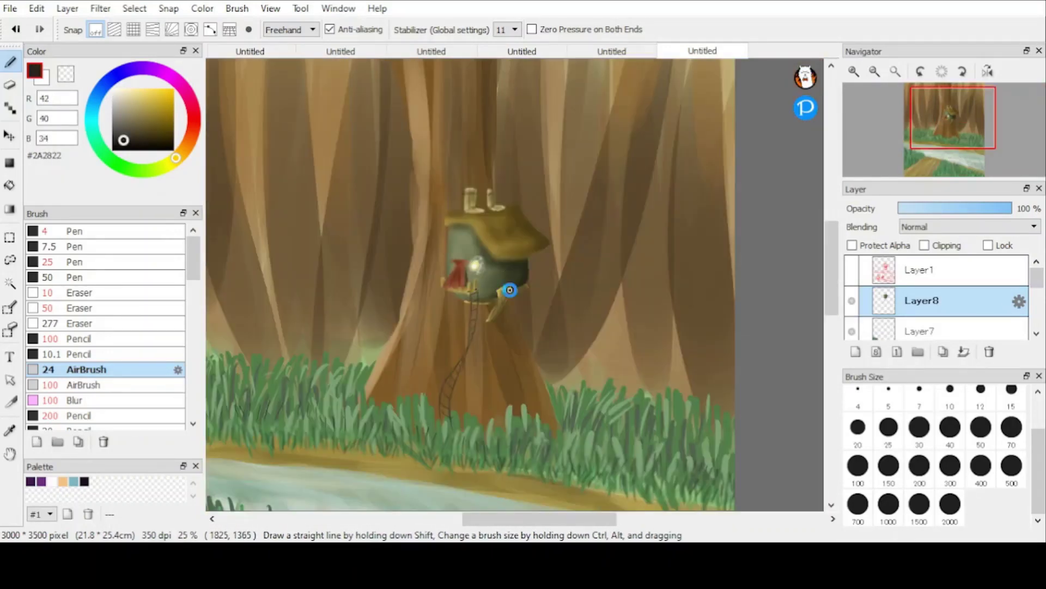
{"action": "scroll", "coordinate": [514, 295], "scroll_direction": "up", "scroll_amount": 4}
{"action": "left_click_drag", "start_coordinate": [469, 291], "coordinate": [505, 309]}
{"action": "left_click_drag", "start_coordinate": [429, 392], "coordinate": [450, 400]}
{"action": "scroll", "coordinate": [402, 288], "scroll_direction": "down", "scroll_amount": 3}
{"action": "scroll", "coordinate": [366, 354], "scroll_direction": "down", "scroll_amount": 5}
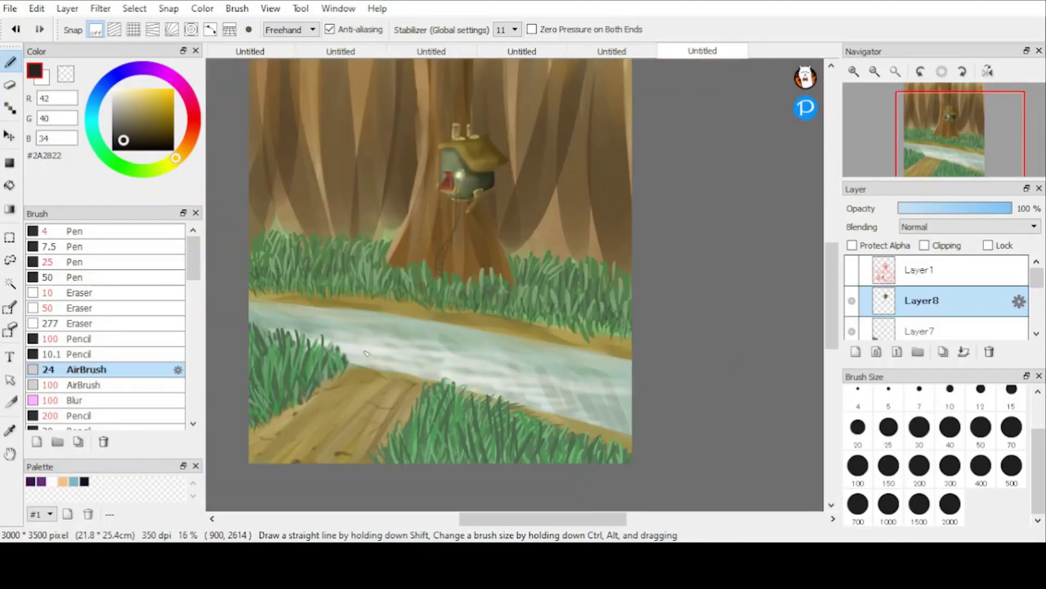
Step: Check the Layer1 sketch, hide it again, and block in a #607660 bush over the foreground grass with the size 100 AirBrush
{"action": "left_click", "coordinate": [852, 270]}
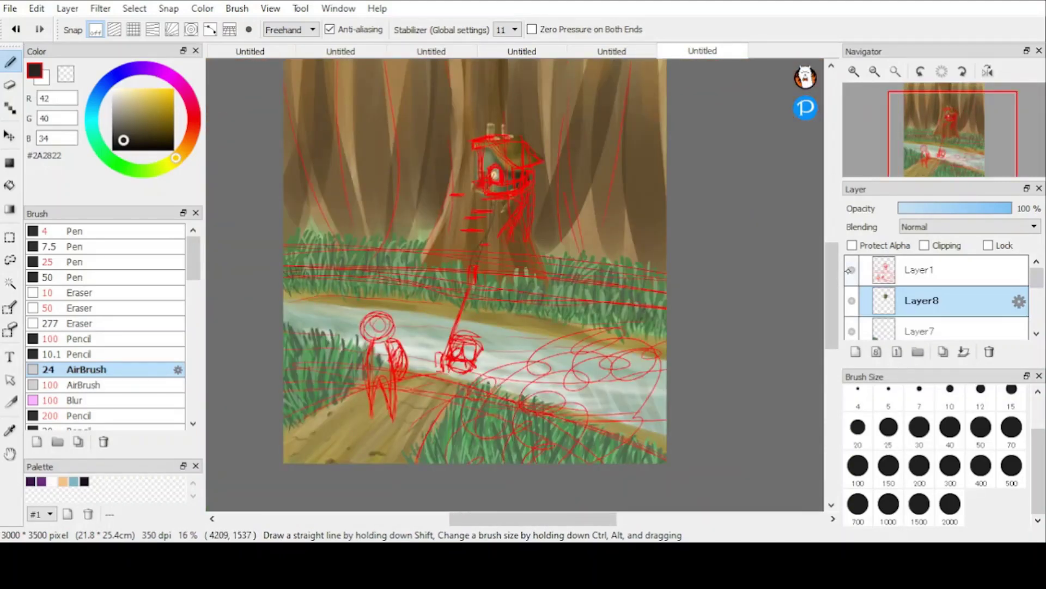
{"action": "left_click", "coordinate": [852, 271]}
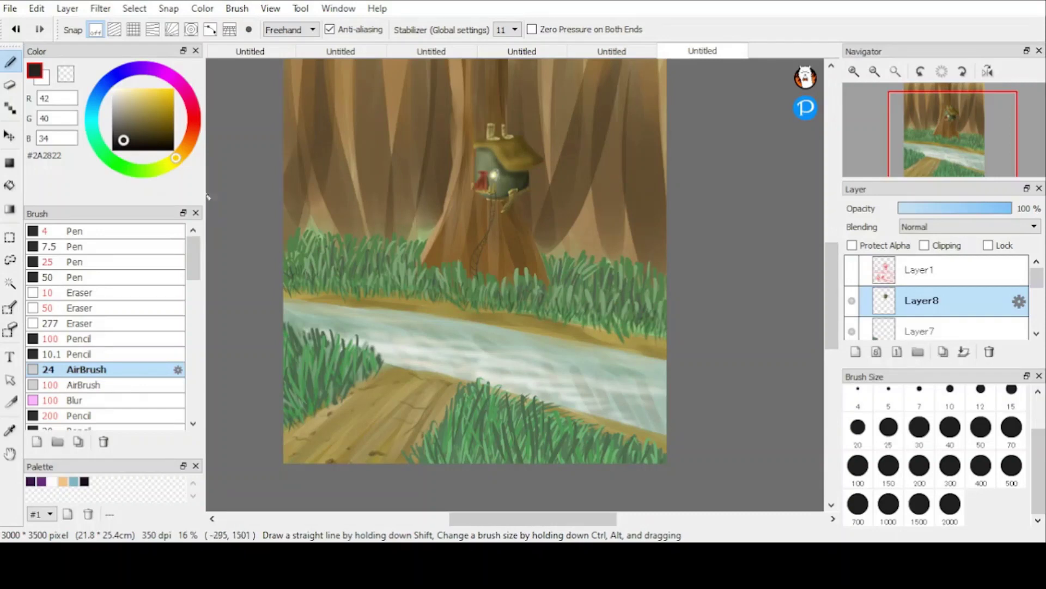
{"action": "left_click", "coordinate": [118, 164]}
{"action": "left_click", "coordinate": [135, 118]}
{"action": "left_click", "coordinate": [124, 122]}
{"action": "left_click", "coordinate": [81, 384]}
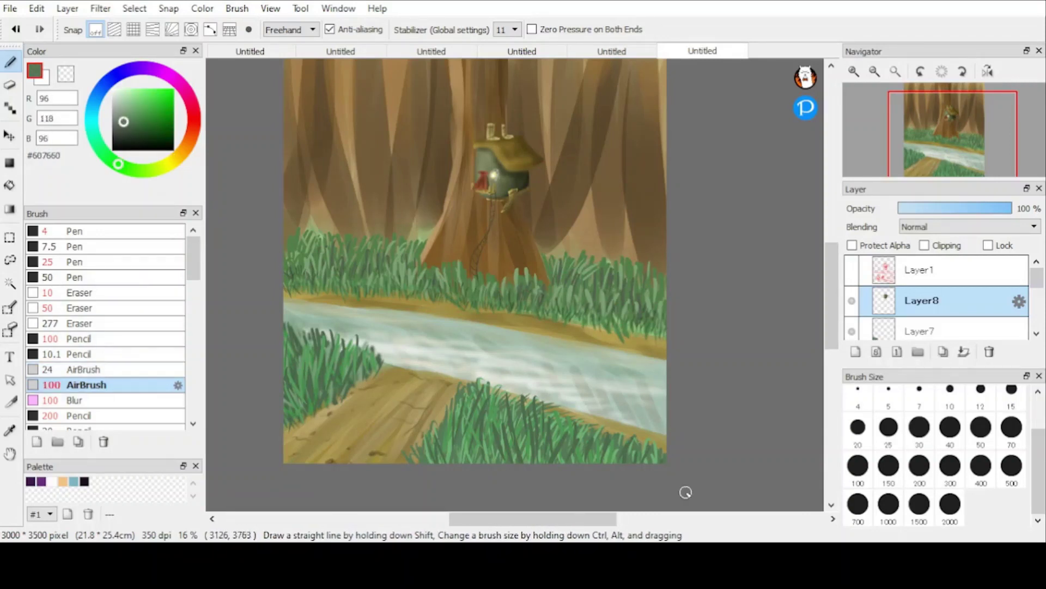
{"action": "mouse_move", "coordinate": [684, 493]}
{"action": "left_mouse_down"}
{"action": "mouse_move", "coordinate": [615, 454]}
{"action": "mouse_move", "coordinate": [588, 463]}
{"action": "mouse_move", "coordinate": [595, 467]}
{"action": "mouse_move", "coordinate": [544, 449]}
{"action": "mouse_move", "coordinate": [498, 456]}
{"action": "left_mouse_up"}
{"action": "left_click_drag", "start_coordinate": [607, 425], "coordinate": [649, 416]}
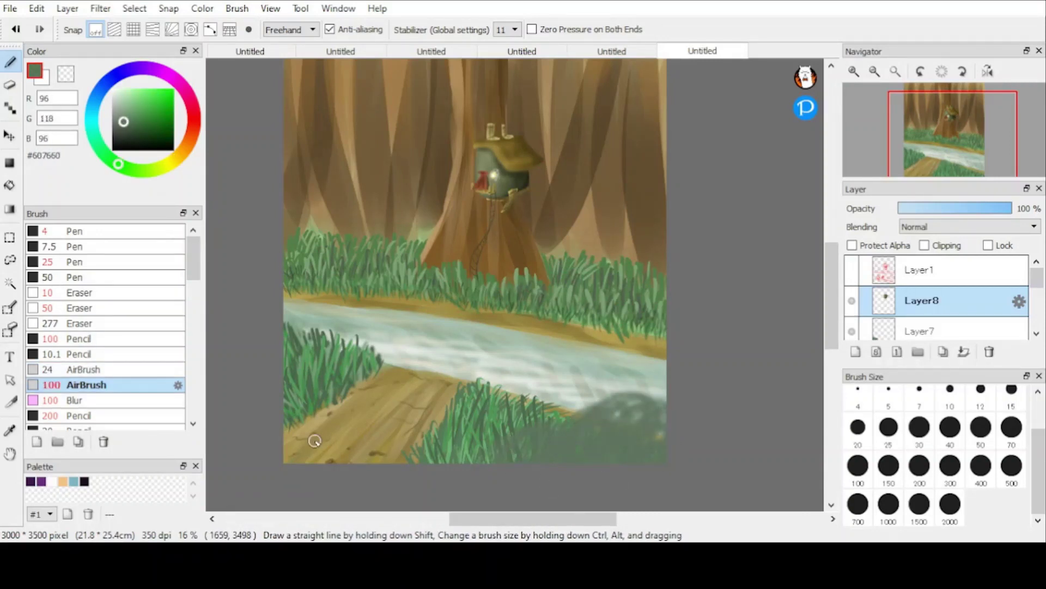
Step: Extend and solidify the foreground bush with the size 200 Pencil, layering #418640 and a darker green over the base
{"action": "left_click", "coordinate": [82, 415]}
{"action": "mouse_move", "coordinate": [626, 458]}
{"action": "left_mouse_down"}
{"action": "mouse_move", "coordinate": [625, 424]}
{"action": "mouse_move", "coordinate": [474, 462]}
{"action": "left_mouse_up"}
{"action": "left_click", "coordinate": [144, 117]}
{"action": "left_click_drag", "start_coordinate": [646, 417], "coordinate": [578, 455]}
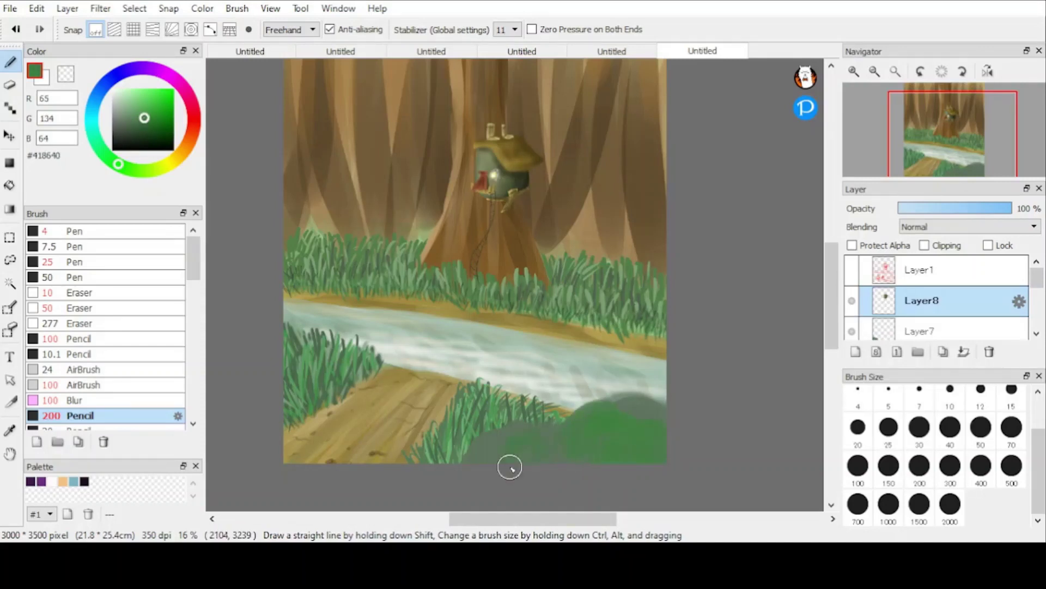
{"action": "left_click", "coordinate": [143, 139]}
{"action": "left_click_drag", "start_coordinate": [493, 449], "coordinate": [523, 440]}
{"action": "left_click_drag", "start_coordinate": [595, 431], "coordinate": [626, 409]}
{"action": "left_click_drag", "start_coordinate": [643, 408], "coordinate": [657, 449]}
{"action": "mouse_move", "coordinate": [516, 463]}
{"action": "left_mouse_down"}
{"action": "mouse_move", "coordinate": [602, 408]}
{"action": "mouse_move", "coordinate": [482, 450]}
{"action": "left_mouse_up"}
Step: Turn on alpha protection and shape rounded foliage clumps in the bush with a lighter grey-green and #296D28
{"action": "left_click", "coordinate": [852, 245]}
{"action": "left_click", "coordinate": [123, 111]}
{"action": "left_click_drag", "start_coordinate": [545, 439], "coordinate": [584, 416]}
{"action": "mouse_move", "coordinate": [578, 436]}
{"action": "left_mouse_down"}
{"action": "mouse_move", "coordinate": [664, 414]}
{"action": "mouse_move", "coordinate": [591, 428]}
{"action": "left_mouse_up"}
{"action": "left_click", "coordinate": [151, 125]}
{"action": "left_click_drag", "start_coordinate": [526, 438], "coordinate": [504, 448]}
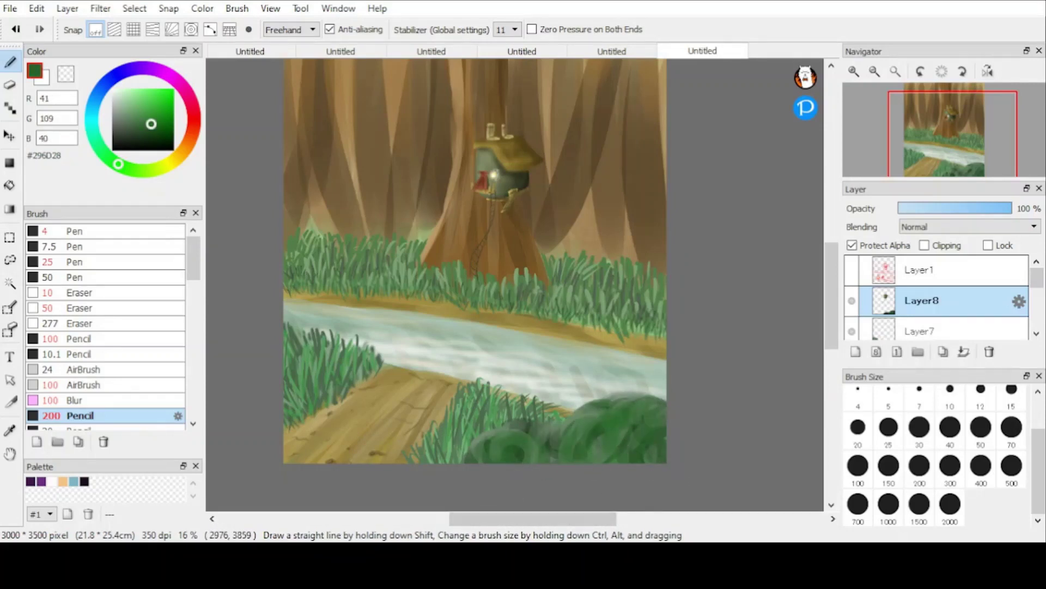
Step: Try the size 129 Flower brush across the bush in #296D28, and undo the stroke
{"action": "mouse_move", "coordinate": [193, 257]}
{"action": "left_mouse_down"}
{"action": "mouse_move", "coordinate": [192, 395]}
{"action": "mouse_move", "coordinate": [192, 360]}
{"action": "left_mouse_up"}
{"action": "left_click", "coordinate": [136, 293]}
{"action": "left_click", "coordinate": [135, 277]}
{"action": "mouse_move", "coordinate": [490, 442]}
{"action": "left_mouse_down"}
{"action": "mouse_move", "coordinate": [659, 454]}
{"action": "mouse_move", "coordinate": [635, 419]}
{"action": "left_mouse_up"}
{"action": "key", "text": "ctrl+z"}
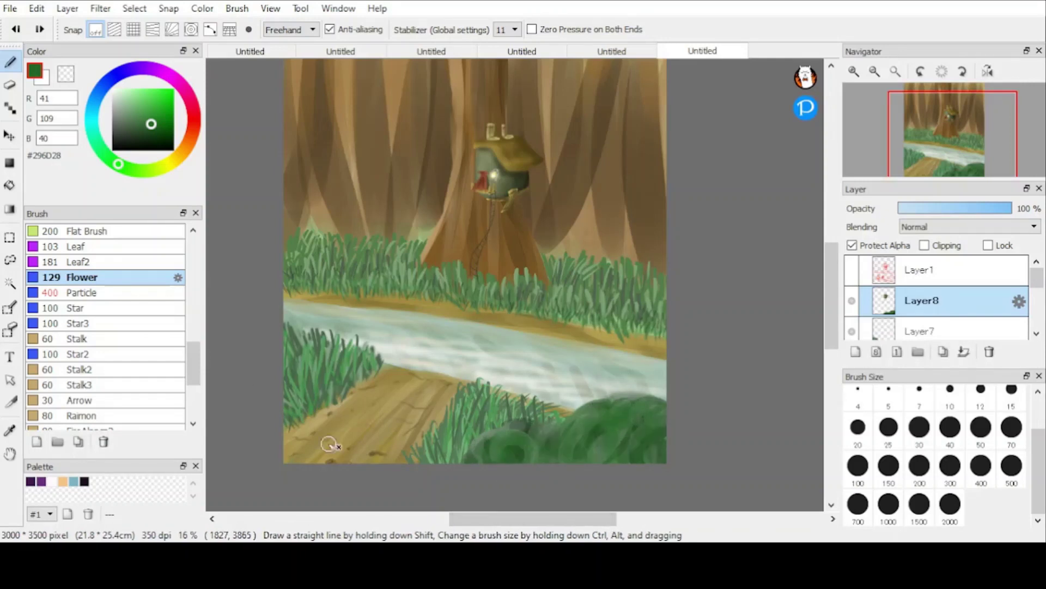
Step: Texture the bush with the size 181 Leaf2 brush in #296D28 and #729072, undoing a trial stroke in a paler green
{"action": "left_click", "coordinate": [133, 262]}
{"action": "mouse_move", "coordinate": [492, 443]}
{"action": "left_mouse_down"}
{"action": "mouse_move", "coordinate": [605, 415]}
{"action": "mouse_move", "coordinate": [533, 419]}
{"action": "left_mouse_up"}
{"action": "left_click", "coordinate": [122, 100]}
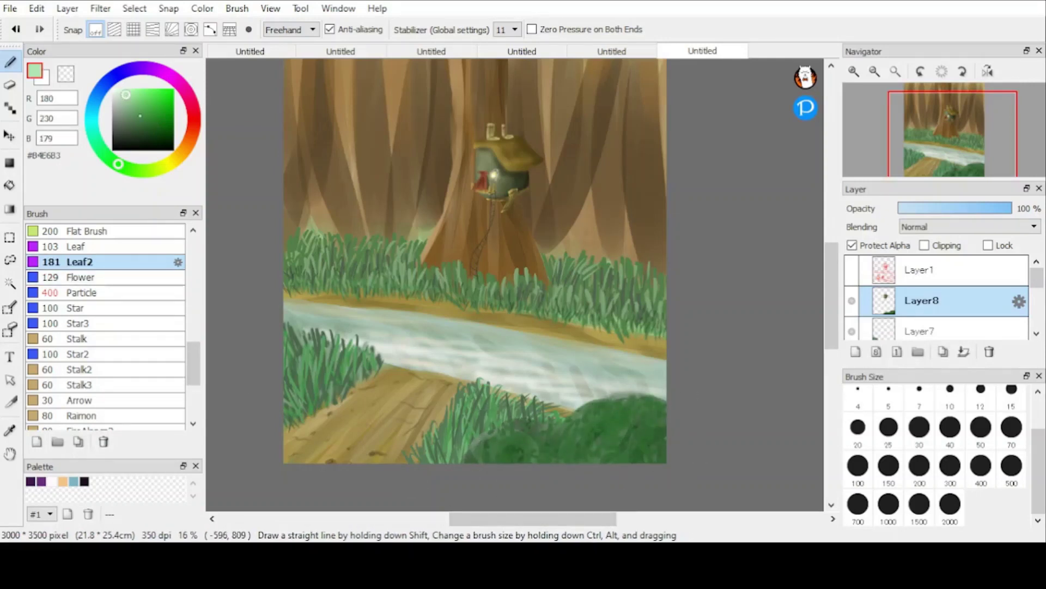
{"action": "mouse_move", "coordinate": [649, 439]}
{"action": "left_mouse_down"}
{"action": "mouse_move", "coordinate": [603, 401]}
{"action": "mouse_move", "coordinate": [548, 467]}
{"action": "left_mouse_up"}
{"action": "key", "text": "ctrl+z"}
{"action": "left_click", "coordinate": [128, 110]}
{"action": "left_click", "coordinate": [124, 115]}
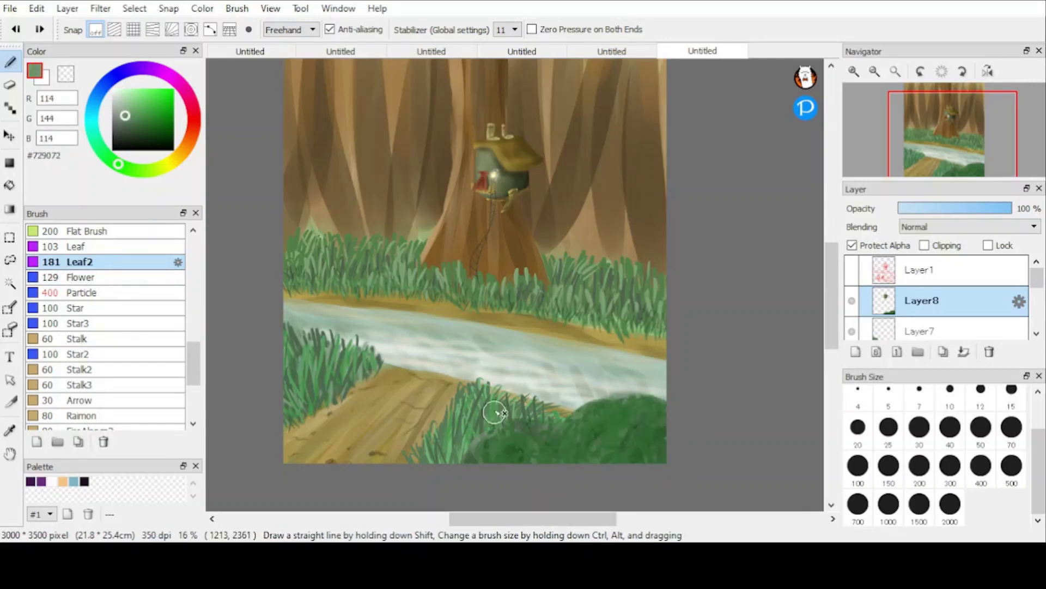
{"action": "mouse_move", "coordinate": [495, 413]}
{"action": "left_mouse_down"}
{"action": "mouse_move", "coordinate": [653, 429]}
{"action": "mouse_move", "coordinate": [663, 403]}
{"action": "mouse_move", "coordinate": [540, 418]}
{"action": "mouse_move", "coordinate": [470, 459]}
{"action": "left_mouse_up"}
Step: Turn off alpha protection and stamp #0A170A Leaf2 foliage over the bush and its upper edge
{"action": "left_click", "coordinate": [853, 246]}
{"action": "left_click", "coordinate": [146, 144]}
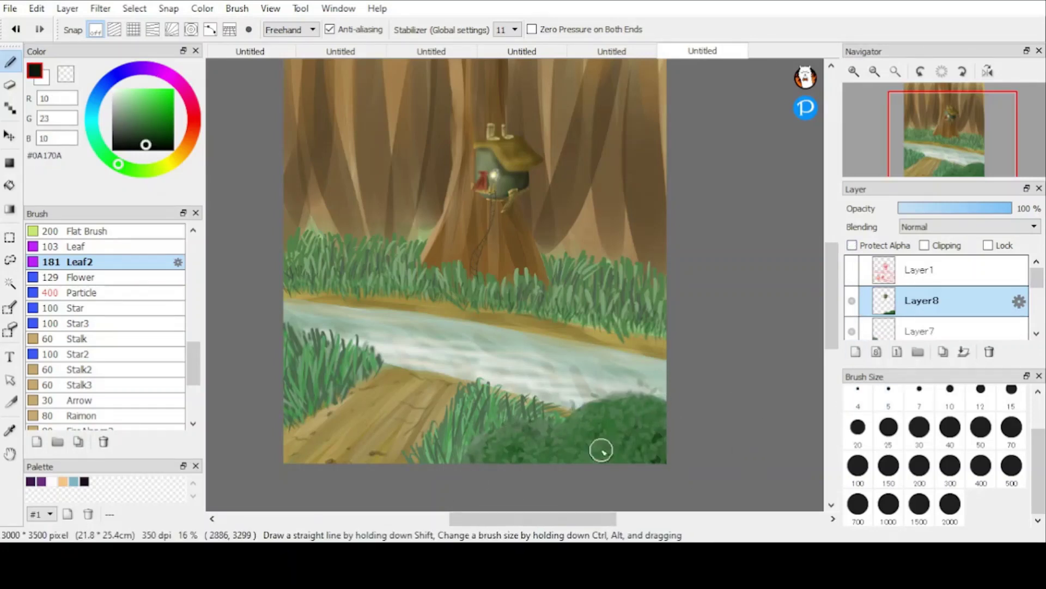
{"action": "mouse_move", "coordinate": [603, 449]}
{"action": "left_mouse_down"}
{"action": "mouse_move", "coordinate": [568, 455]}
{"action": "mouse_move", "coordinate": [653, 418]}
{"action": "left_mouse_up"}
Step: Add a new layer and paint two short #BDA246 posts on opposite river banks with the size 25 Pen
{"action": "left_click", "coordinate": [854, 354]}
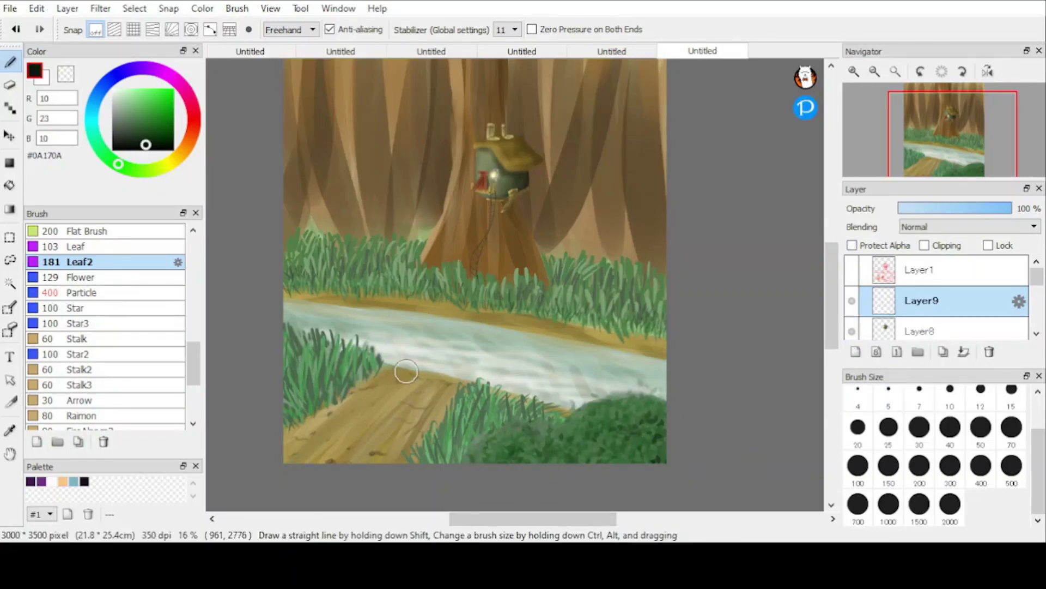
{"action": "scroll", "coordinate": [451, 347], "scroll_direction": "up", "scroll_amount": 3}
{"action": "left_click", "coordinate": [174, 160]}
{"action": "left_click", "coordinate": [151, 105]}
{"action": "left_click", "coordinate": [177, 156]}
{"action": "scroll", "coordinate": [103, 327], "scroll_direction": "up", "scroll_amount": 5}
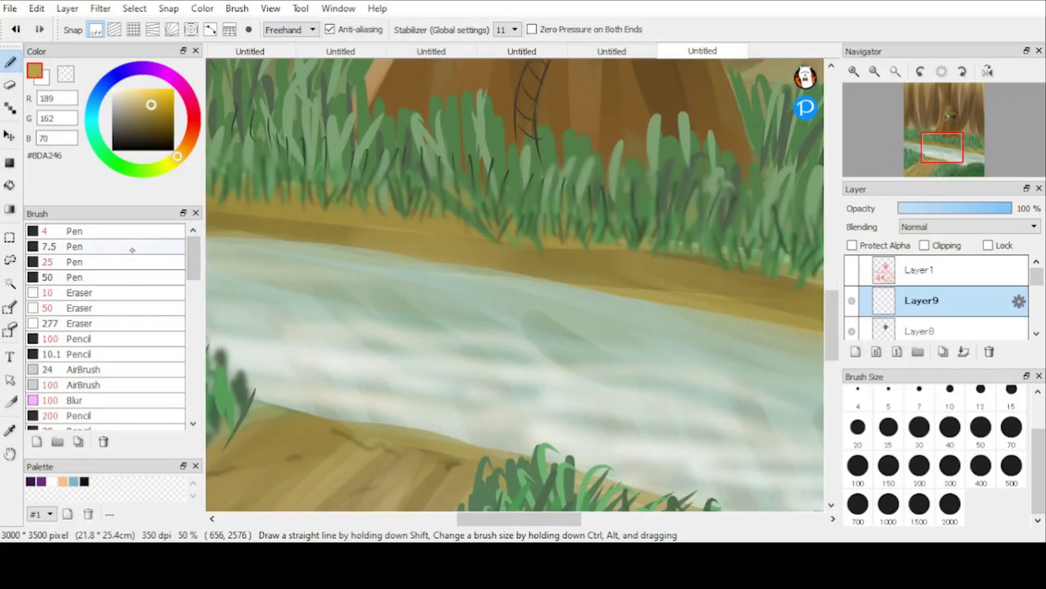
{"action": "left_click", "coordinate": [76, 261]}
{"action": "mouse_move", "coordinate": [428, 245]}
{"action": "left_mouse_down"}
{"action": "mouse_move", "coordinate": [427, 217]}
{"action": "mouse_move", "coordinate": [424, 252]}
{"action": "left_mouse_up"}
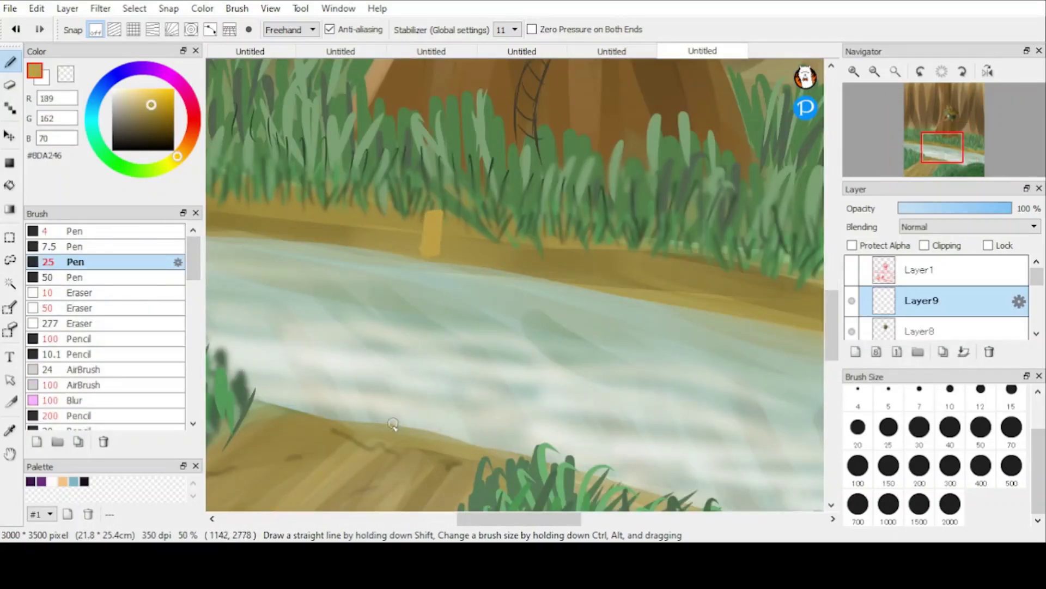
{"action": "left_click_drag", "start_coordinate": [393, 423], "coordinate": [407, 410]}
Step: Draw #332C19 rope windings on the posts and a line between them across the river with the size 7.5 Pen
{"action": "left_click", "coordinate": [143, 138]}
{"action": "left_click", "coordinate": [77, 247]}
{"action": "left_click_drag", "start_coordinate": [409, 417], "coordinate": [393, 419]}
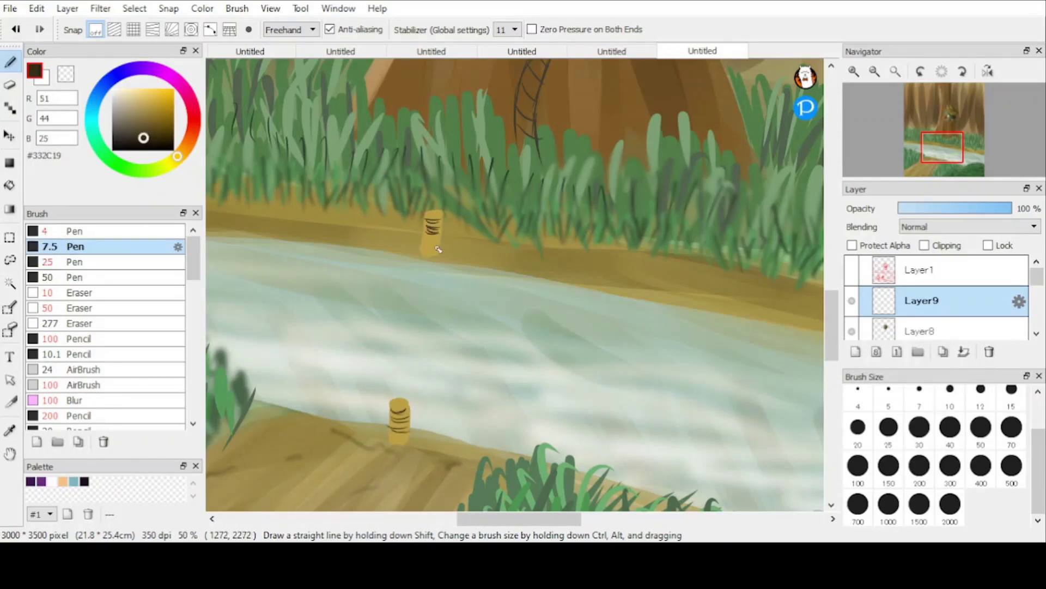
{"action": "left_click_drag", "start_coordinate": [426, 253], "coordinate": [401, 406]}
{"action": "key", "text": "ctrl+z"}
{"action": "left_click_drag", "start_coordinate": [432, 225], "coordinate": [408, 391]}
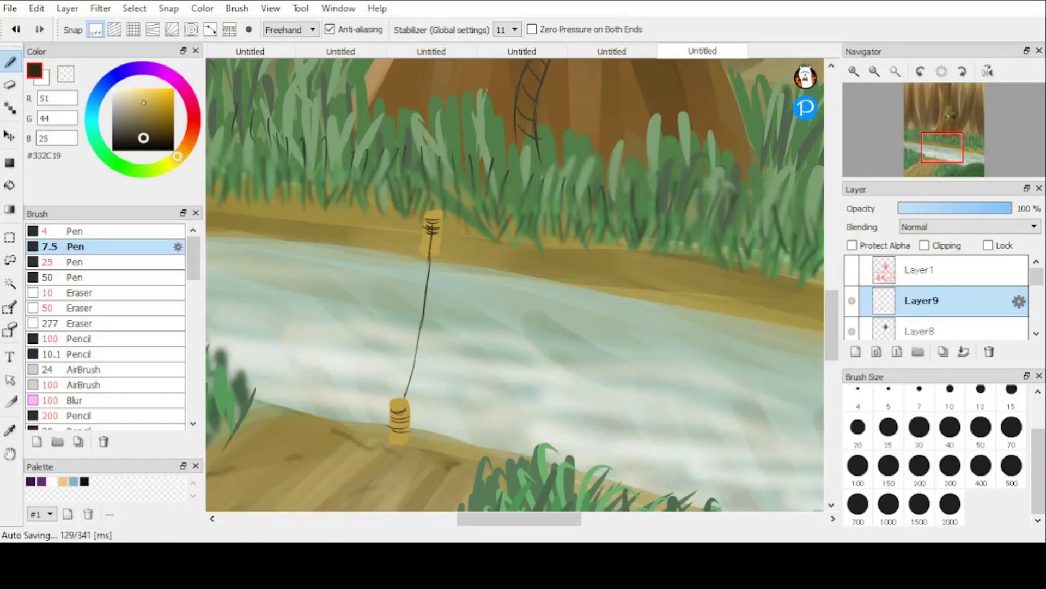
Step: Shade one side of both posts in #3D3417 with the size 100 AirBrush, alpha protection on
{"action": "left_click", "coordinate": [150, 135]}
{"action": "left_click", "coordinate": [85, 384]}
{"action": "left_click", "coordinate": [853, 245]}
{"action": "left_click_drag", "start_coordinate": [414, 401], "coordinate": [412, 440]}
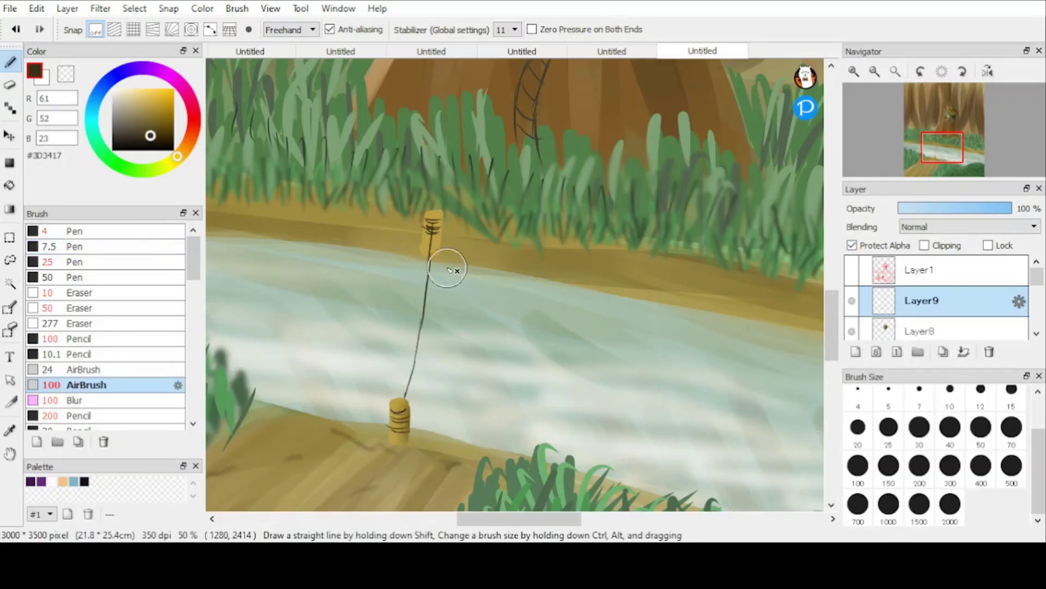
{"action": "left_click_drag", "start_coordinate": [445, 223], "coordinate": [442, 254]}
{"action": "left_click_drag", "start_coordinate": [399, 441], "coordinate": [408, 436]}
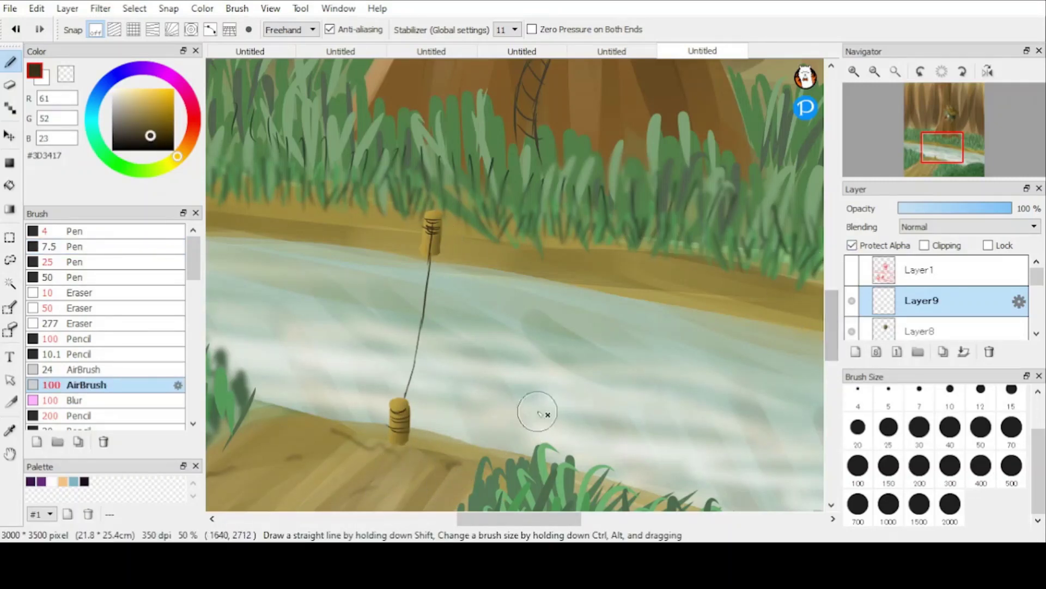
Step: With alpha protection off, outline a leaf-shaped #669D66 form beside the near post and fill it with the size 25 Pen
{"action": "left_click", "coordinate": [142, 247]}
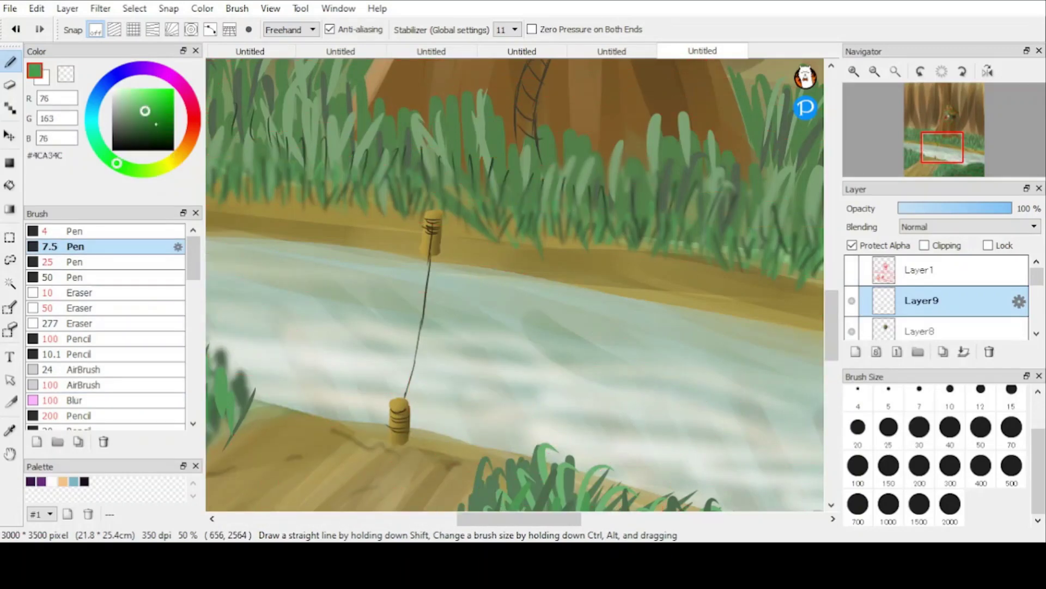
{"action": "left_click", "coordinate": [108, 263]}
{"action": "left_click", "coordinate": [108, 246]}
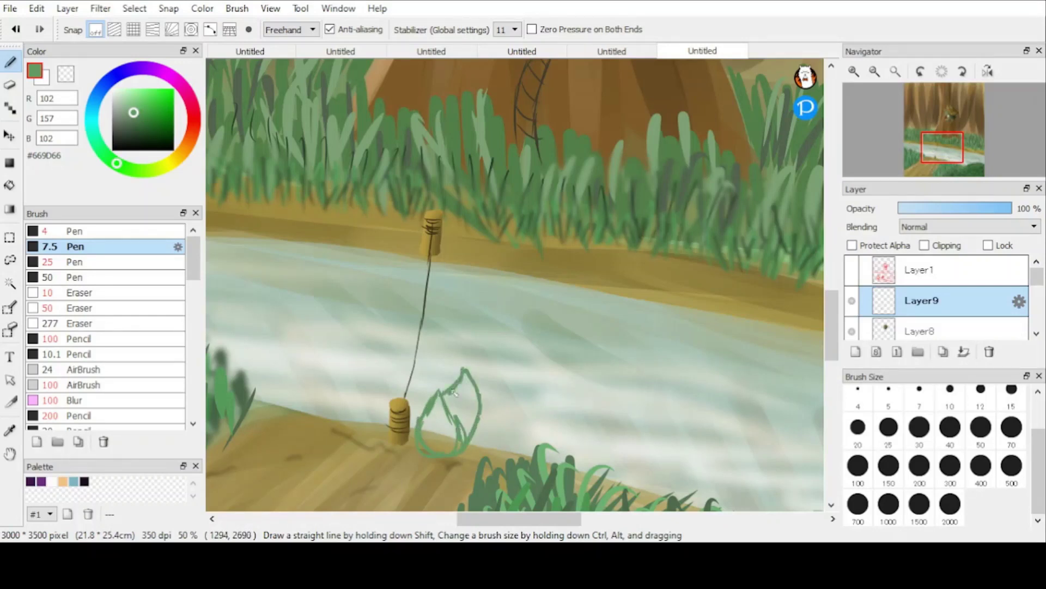
{"action": "left_click", "coordinate": [94, 262]}
{"action": "mouse_move", "coordinate": [438, 394]}
{"action": "left_mouse_down"}
{"action": "mouse_move", "coordinate": [430, 440]}
{"action": "mouse_move", "coordinate": [455, 439]}
{"action": "mouse_move", "coordinate": [454, 449]}
{"action": "mouse_move", "coordinate": [444, 400]}
{"action": "mouse_move", "coordinate": [466, 379]}
{"action": "mouse_move", "coordinate": [474, 390]}
{"action": "mouse_move", "coordinate": [444, 441]}
{"action": "left_mouse_up"}
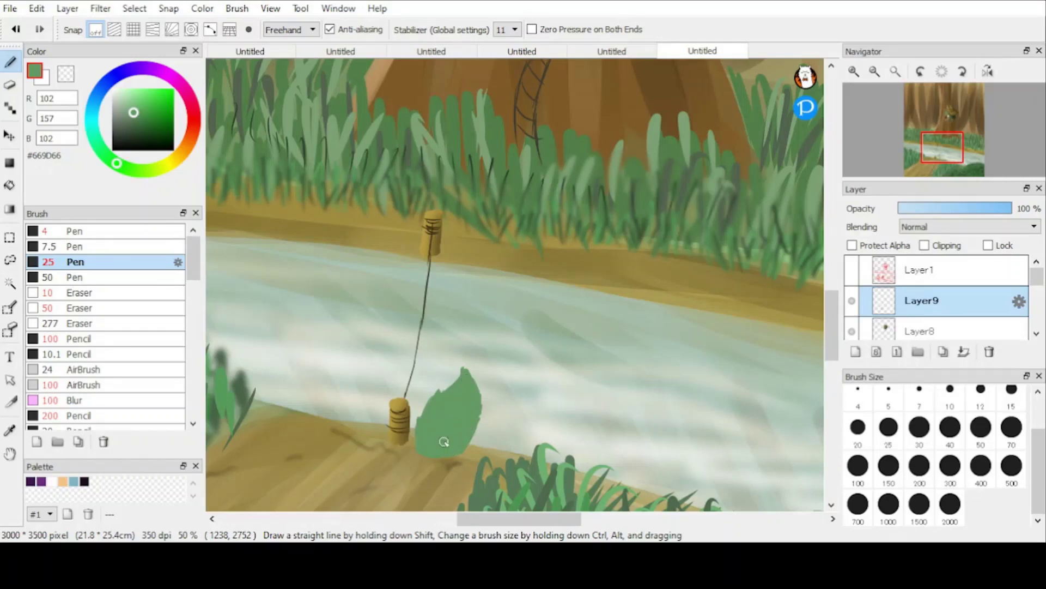
Step: Protect alpha and model the leaf-shaped form with #355A35 shadows and #A3E0A3 highlights using the size 24 AirBrush
{"action": "left_click", "coordinate": [853, 245]}
{"action": "left_click", "coordinate": [137, 128]}
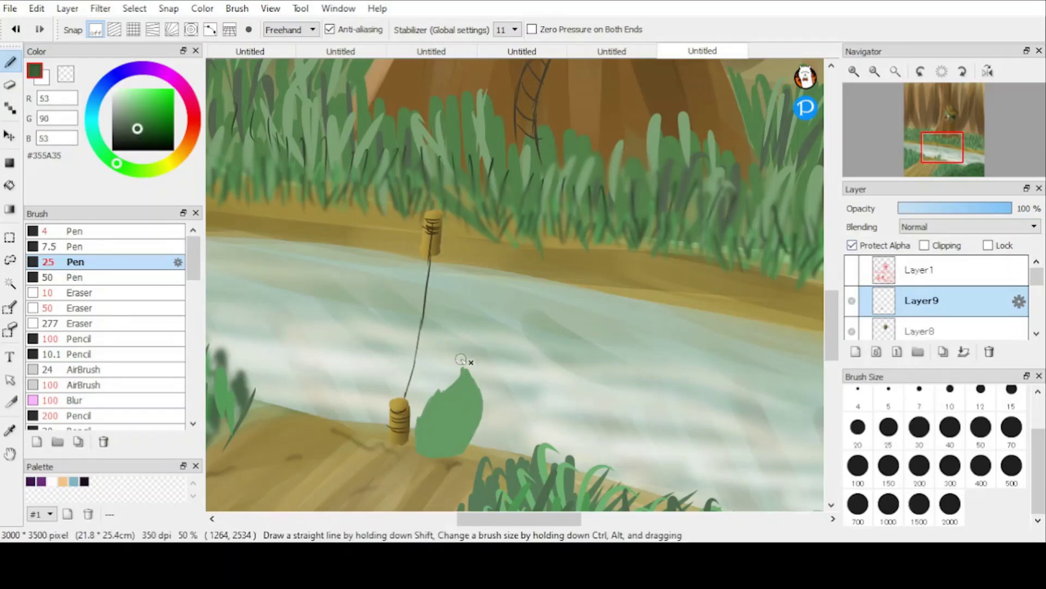
{"action": "left_click", "coordinate": [87, 369]}
{"action": "mouse_move", "coordinate": [479, 411]}
{"action": "left_mouse_down"}
{"action": "mouse_move", "coordinate": [477, 435]}
{"action": "mouse_move", "coordinate": [457, 445]}
{"action": "mouse_move", "coordinate": [455, 424]}
{"action": "mouse_move", "coordinate": [460, 440]}
{"action": "mouse_move", "coordinate": [447, 448]}
{"action": "mouse_move", "coordinate": [467, 458]}
{"action": "mouse_move", "coordinate": [481, 433]}
{"action": "mouse_move", "coordinate": [459, 443]}
{"action": "mouse_move", "coordinate": [439, 403]}
{"action": "mouse_move", "coordinate": [458, 432]}
{"action": "mouse_move", "coordinate": [455, 392]}
{"action": "mouse_move", "coordinate": [449, 417]}
{"action": "mouse_move", "coordinate": [464, 419]}
{"action": "mouse_move", "coordinate": [458, 425]}
{"action": "mouse_move", "coordinate": [447, 401]}
{"action": "mouse_move", "coordinate": [459, 398]}
{"action": "mouse_move", "coordinate": [461, 421]}
{"action": "mouse_move", "coordinate": [467, 389]}
{"action": "mouse_move", "coordinate": [421, 442]}
{"action": "left_mouse_up"}
{"action": "left_click", "coordinate": [129, 96]}
{"action": "left_click_drag", "start_coordinate": [464, 368], "coordinate": [471, 425]}
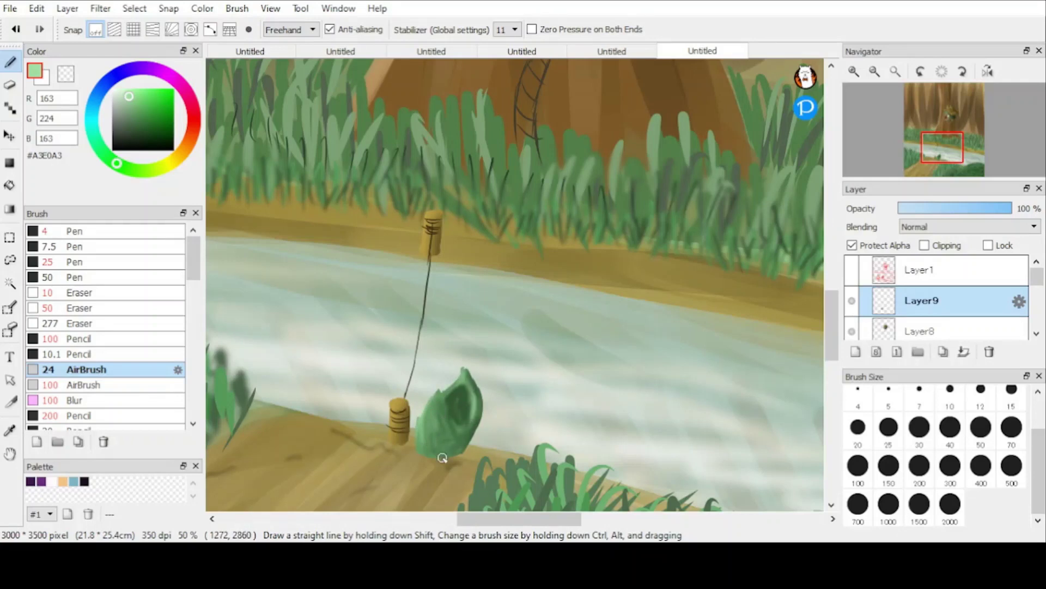
Step: Airbrush two small #BDA53C accents on the edges of the green form, turning alpha protection off
{"action": "left_click", "coordinate": [175, 158]}
{"action": "left_click", "coordinate": [154, 105]}
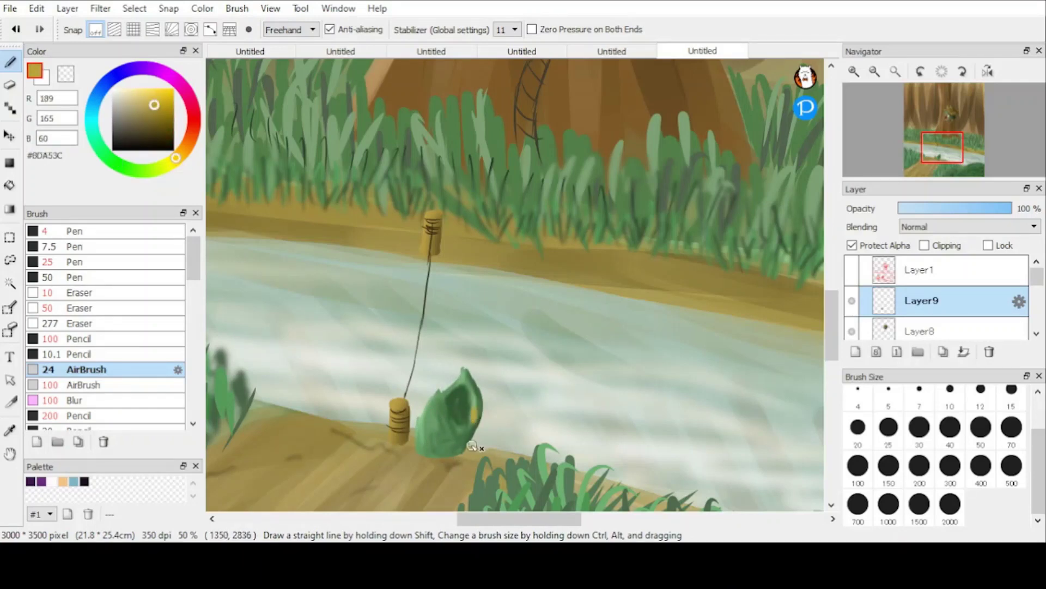
{"action": "left_click", "coordinate": [850, 245]}
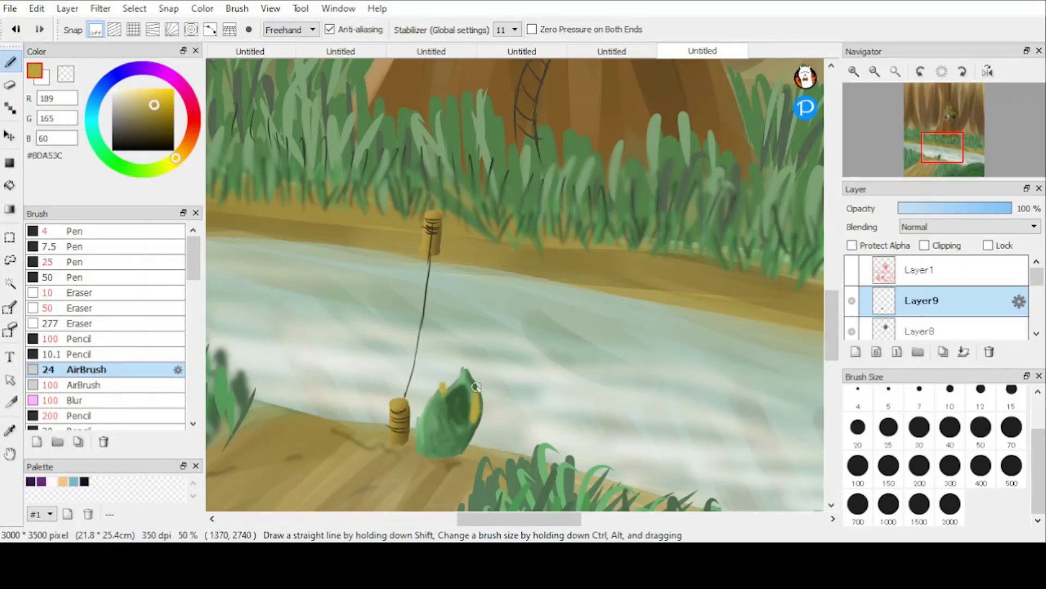
{"action": "left_click", "coordinate": [476, 406], "text": "alt"}
{"action": "left_click", "coordinate": [441, 384], "text": "alt"}
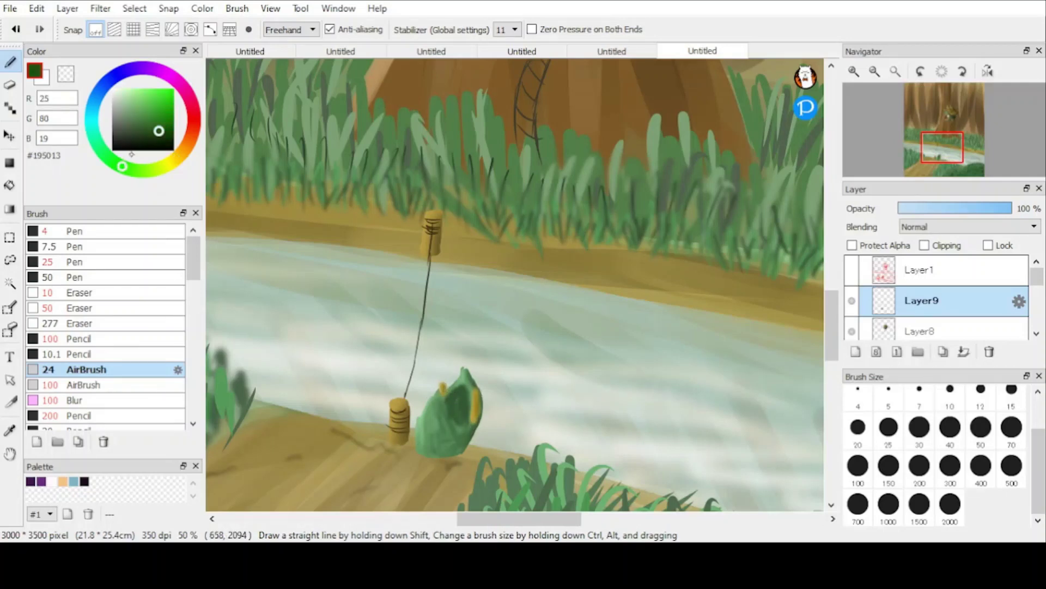
Step: Airbrush a curled #195013 hood over the top of the green form and set the drawing colour to white
{"action": "mouse_move", "coordinate": [457, 376]}
{"action": "left_mouse_down"}
{"action": "mouse_move", "coordinate": [439, 378]}
{"action": "mouse_move", "coordinate": [455, 364]}
{"action": "mouse_move", "coordinate": [483, 393]}
{"action": "mouse_move", "coordinate": [442, 389]}
{"action": "mouse_move", "coordinate": [490, 377]}
{"action": "mouse_move", "coordinate": [481, 395]}
{"action": "mouse_move", "coordinate": [457, 385]}
{"action": "left_mouse_up"}
{"action": "left_click", "coordinate": [446, 375], "text": "alt"}
{"action": "left_click", "coordinate": [113, 89]}
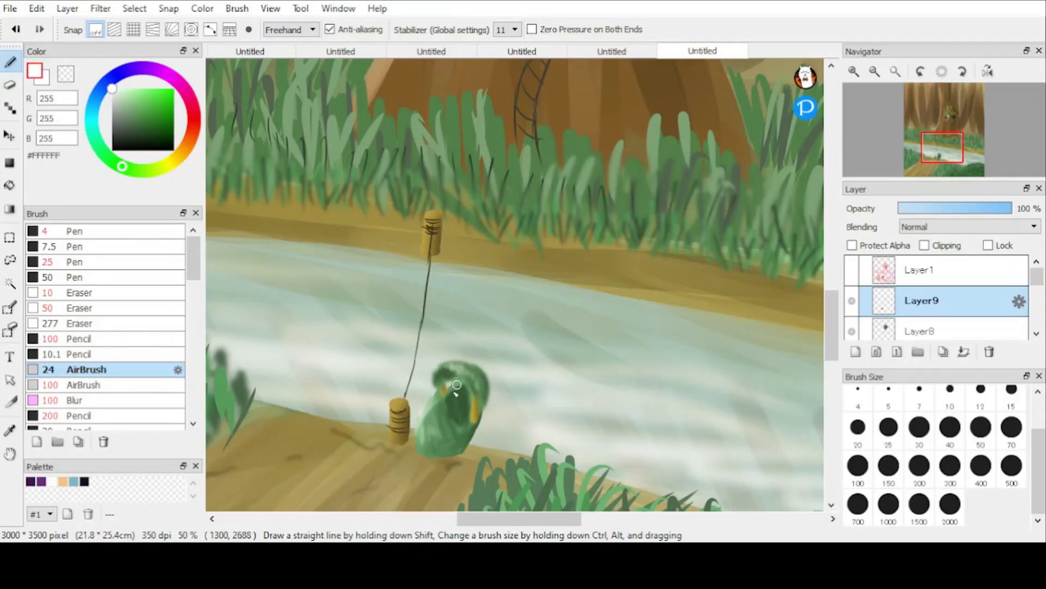
Step: Lasso the hooded green form, transform it with a slight clockwise tilt and a small downward shift, apply it and deselect
{"action": "scroll", "coordinate": [440, 393], "scroll_direction": "down", "scroll_amount": 2}
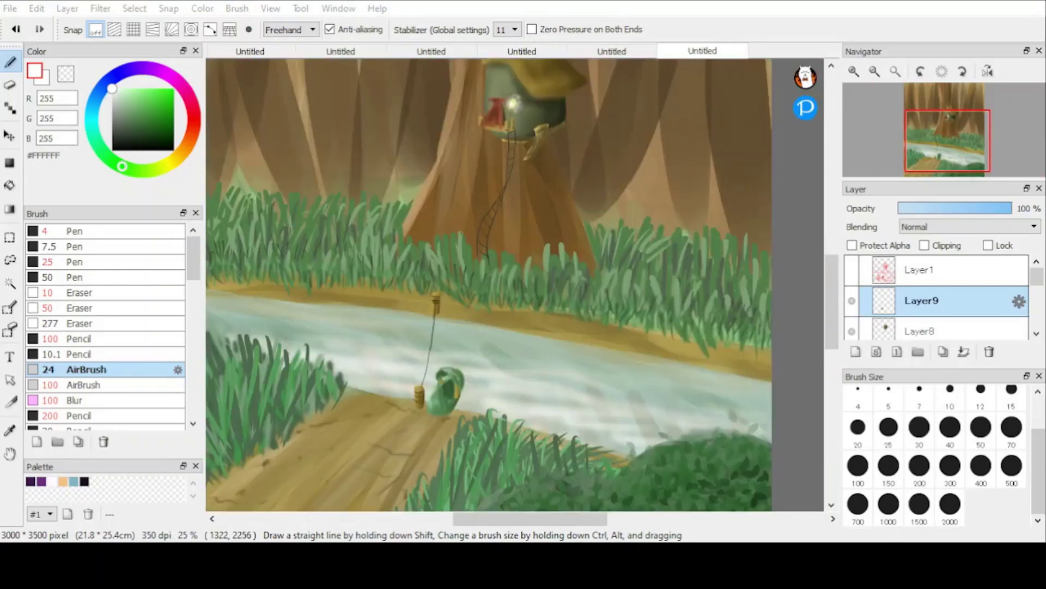
{"action": "scroll", "coordinate": [440, 414], "scroll_direction": "up", "scroll_amount": 3}
{"action": "left_click", "coordinate": [10, 260]}
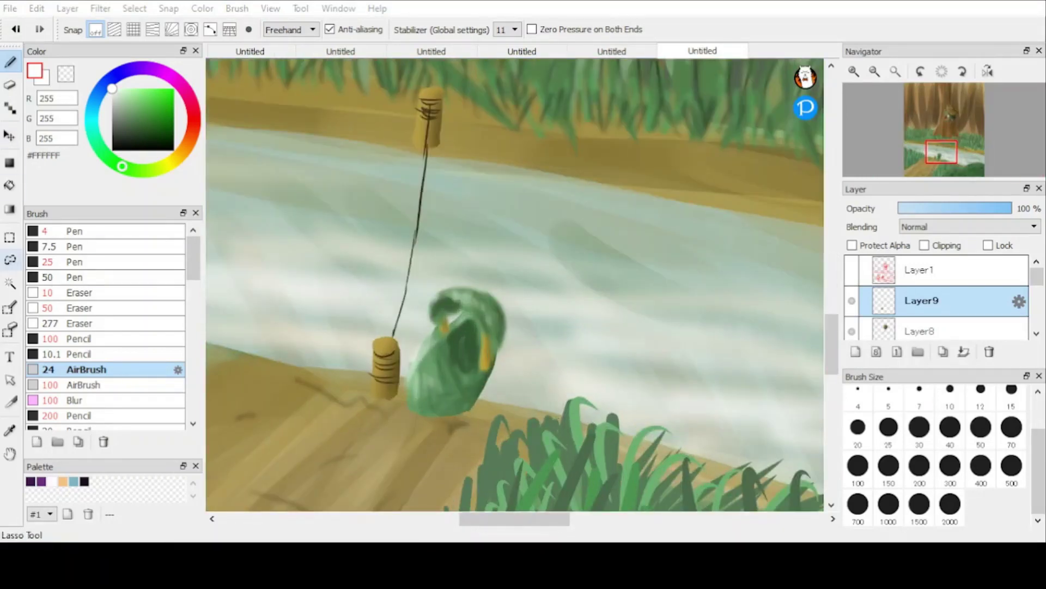
{"action": "mouse_move", "coordinate": [446, 268]}
{"action": "left_mouse_down"}
{"action": "mouse_move", "coordinate": [452, 431]}
{"action": "mouse_move", "coordinate": [469, 260]}
{"action": "left_mouse_up"}
{"action": "key", "text": "ctrl+t"}
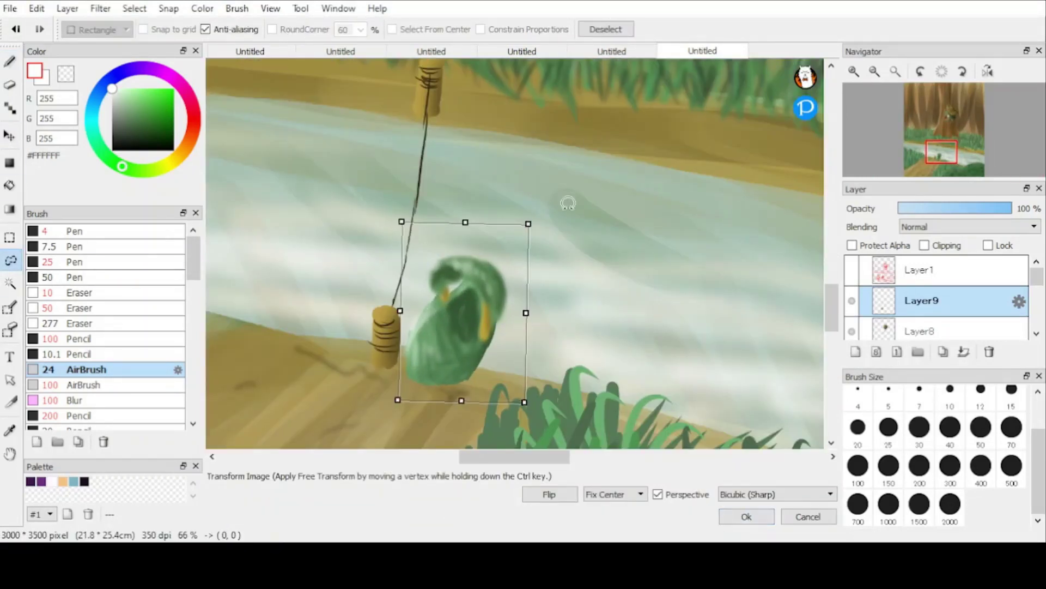
{"action": "left_click_drag", "start_coordinate": [567, 204], "coordinate": [542, 248]}
{"action": "left_click_drag", "start_coordinate": [478, 237], "coordinate": [474, 255]}
{"action": "left_click_drag", "start_coordinate": [492, 316], "coordinate": [491, 322]}
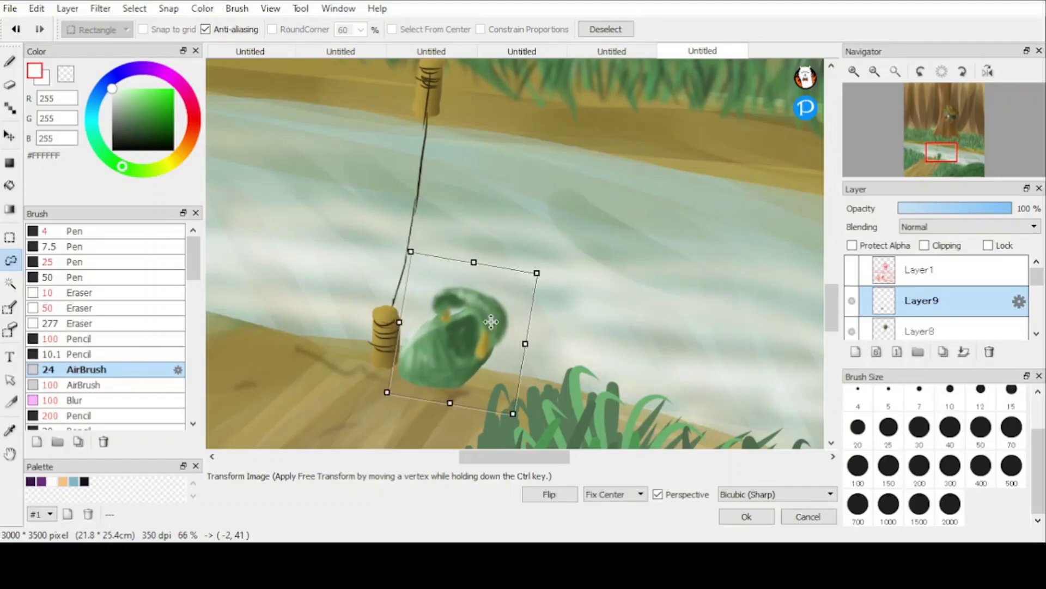
{"action": "left_click", "coordinate": [747, 516]}
{"action": "left_click", "coordinate": [606, 29]}
Step: Set the size 4 Pen to #0D0D0D and move Layer9 below Layer6 in the layer stack
{"action": "left_click", "coordinate": [112, 147]}
{"action": "left_click", "coordinate": [98, 231]}
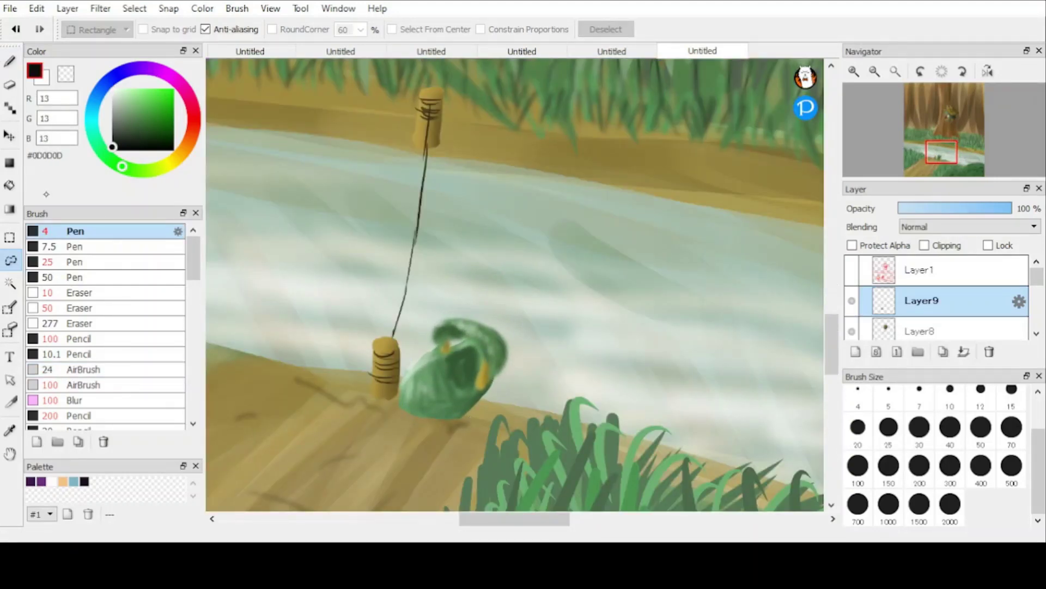
{"action": "left_click_drag", "start_coordinate": [1008, 297], "coordinate": [916, 317]}
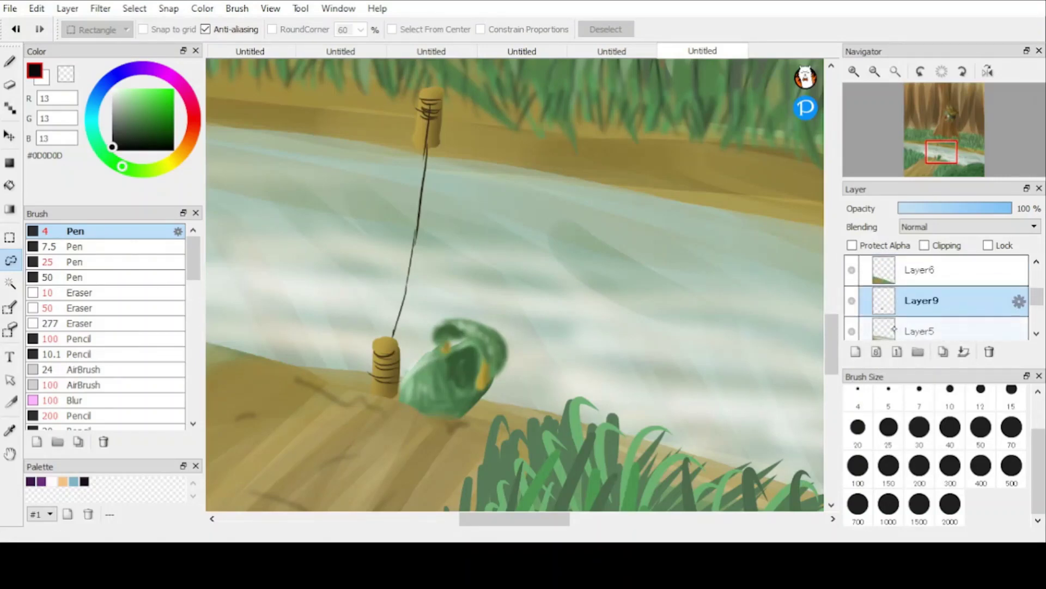
{"action": "scroll", "coordinate": [500, 256], "scroll_direction": "down", "scroll_amount": 2}
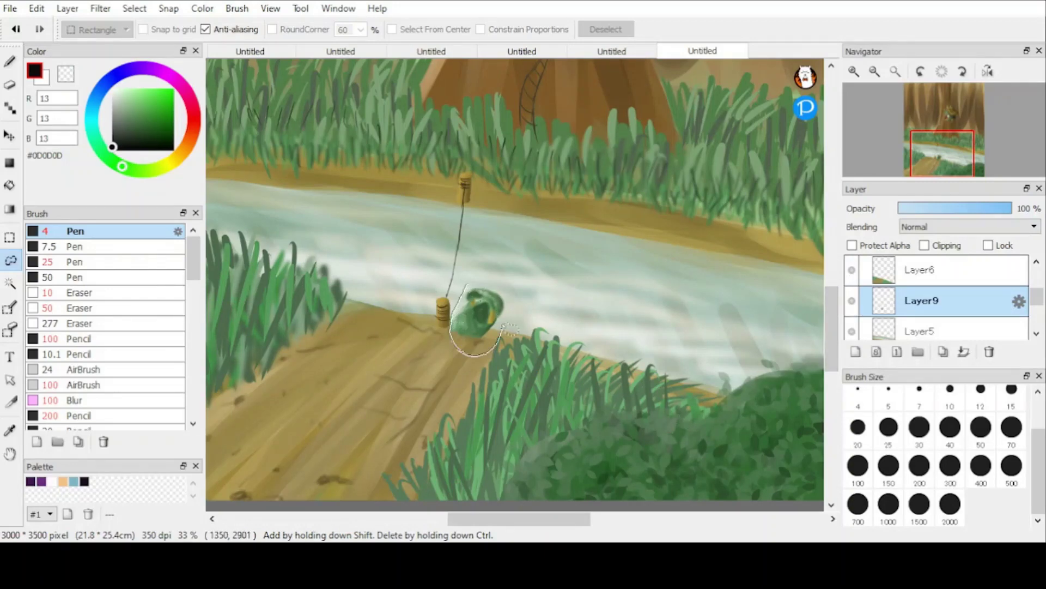
Step: Lasso the hooded green form, transform it so it lies lower beside the near post, apply the change and deselect
{"action": "mouse_move", "coordinate": [509, 329]}
{"action": "left_mouse_down"}
{"action": "mouse_move", "coordinate": [507, 302]}
{"action": "mouse_move", "coordinate": [532, 282]}
{"action": "left_mouse_up"}
{"action": "key", "text": "ctrl+t"}
{"action": "mouse_move", "coordinate": [480, 288]}
{"action": "left_mouse_down"}
{"action": "mouse_move", "coordinate": [528, 301]}
{"action": "mouse_move", "coordinate": [494, 298]}
{"action": "left_mouse_up"}
{"action": "left_click", "coordinate": [747, 517]}
{"action": "key", "text": "ctrl+d"}
{"action": "scroll", "coordinate": [538, 312], "scroll_direction": "down", "scroll_amount": 4}
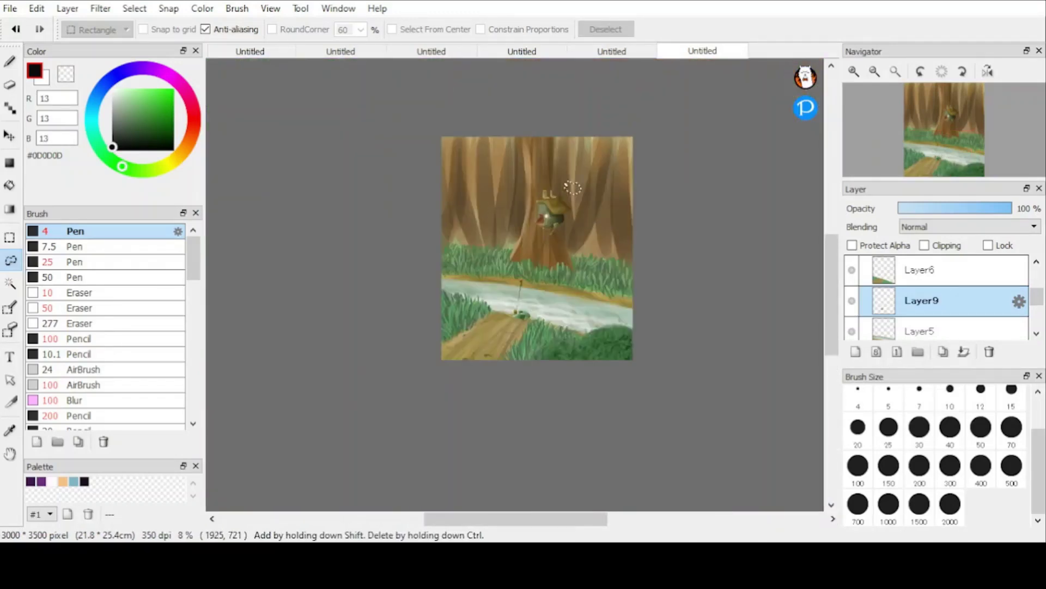
Step: Check the whole painting against the red sketch on Layer1 by toggling that layer's visibility
{"action": "scroll", "coordinate": [594, 282], "scroll_direction": "up", "scroll_amount": 2}
{"action": "scroll", "coordinate": [594, 282], "scroll_direction": "down", "scroll_amount": 2}
{"action": "scroll", "coordinate": [609, 227], "scroll_direction": "up", "scroll_amount": 1}
{"action": "left_click_drag", "start_coordinate": [1037, 297], "coordinate": [1036, 274]}
{"action": "left_click", "coordinate": [854, 274]}
{"action": "left_click", "coordinate": [856, 279]}
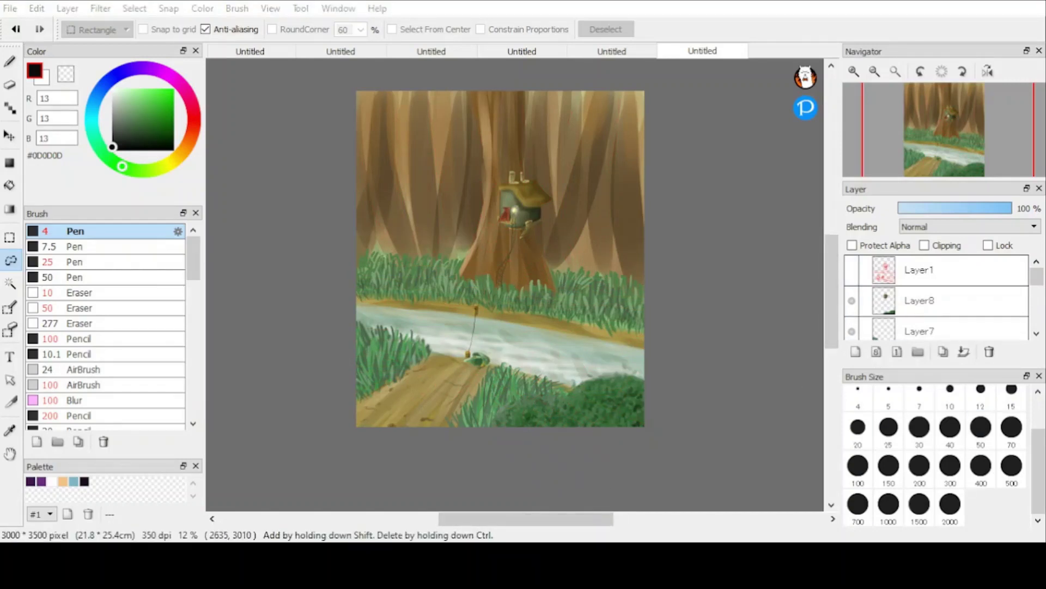
Step: Add a new layer directly above Layer8 and choose the size 4 Pen
{"action": "scroll", "coordinate": [625, 383], "scroll_direction": "down", "scroll_amount": 1}
{"action": "scroll", "coordinate": [626, 383], "scroll_direction": "up", "scroll_amount": 2}
{"action": "left_click", "coordinate": [920, 300]}
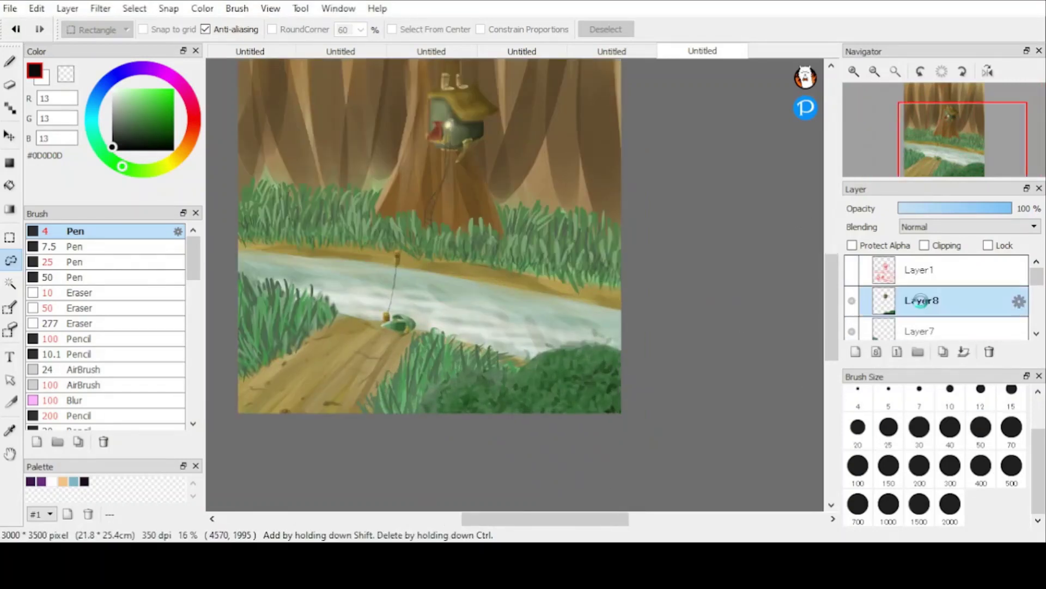
{"action": "left_click", "coordinate": [856, 352]}
{"action": "left_click", "coordinate": [73, 246]}
{"action": "scroll", "coordinate": [408, 247], "scroll_direction": "down", "scroll_amount": 1}
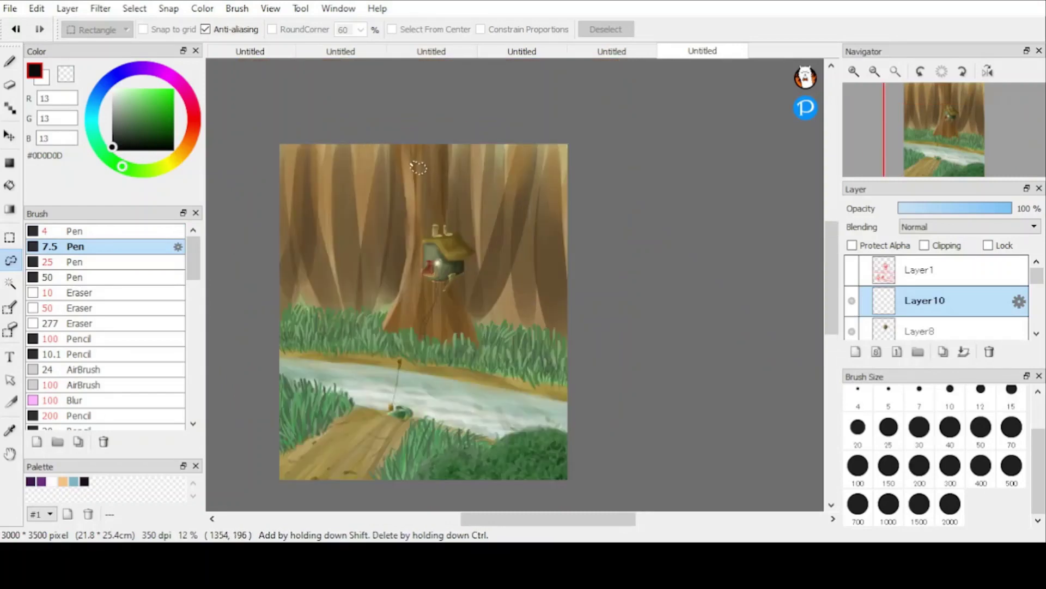
{"action": "scroll", "coordinate": [408, 246], "scroll_direction": "up", "scroll_amount": 3}
{"action": "scroll", "coordinate": [409, 245], "scroll_direction": "up", "scroll_amount": 1}
{"action": "left_click", "coordinate": [75, 231]}
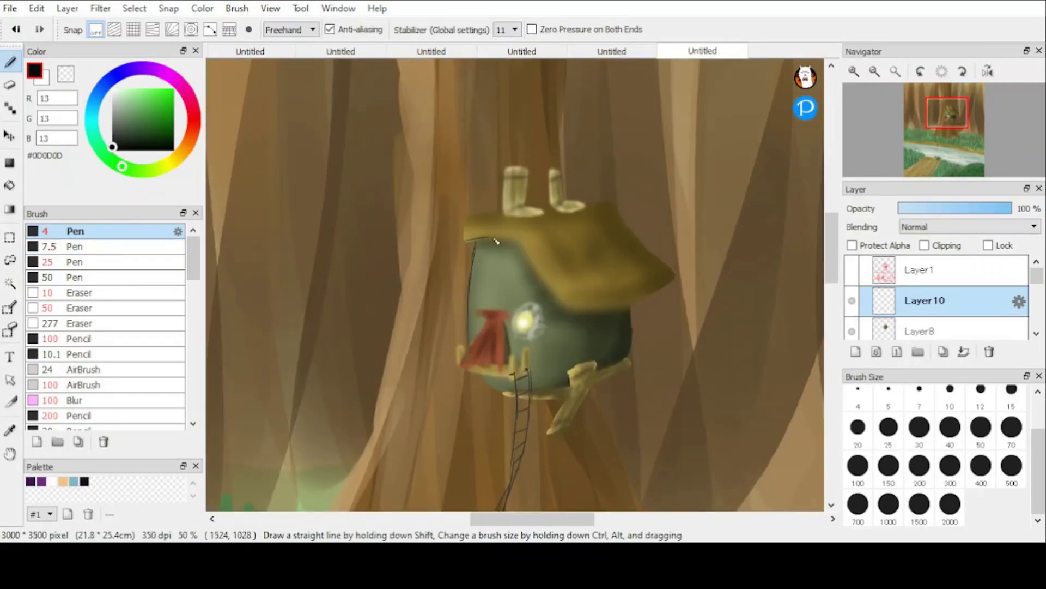
Step: Ink thin #0D0D0D outlines around the treehouse's roof, chimneys, walls, curtain, window and wooden supports
{"action": "left_click_drag", "start_coordinate": [496, 240], "coordinate": [522, 246]}
{"action": "key", "text": "ctrl+z"}
{"action": "mouse_move", "coordinate": [556, 302]}
{"action": "left_mouse_down"}
{"action": "mouse_move", "coordinate": [630, 309]}
{"action": "mouse_move", "coordinate": [674, 278]}
{"action": "left_mouse_up"}
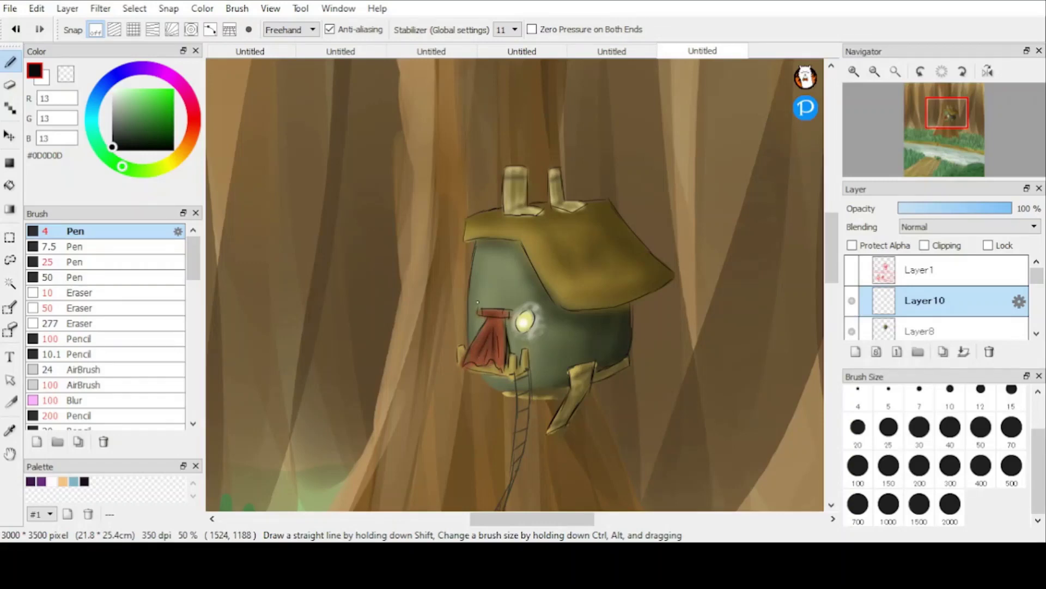
{"action": "scroll", "coordinate": [478, 302], "scroll_direction": "down", "scroll_amount": 3}
{"action": "scroll", "coordinate": [511, 321], "scroll_direction": "up", "scroll_amount": 3}
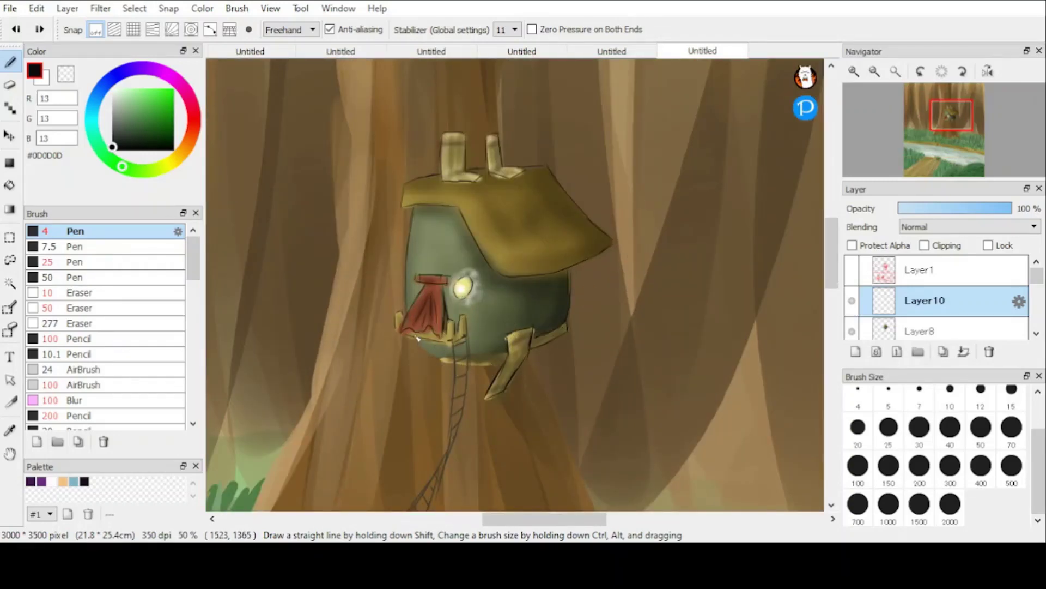
Step: Ink outlines on the green form beside the near post and along the adjoining edge of the bank
{"action": "scroll", "coordinate": [493, 364], "scroll_direction": "down", "scroll_amount": 2}
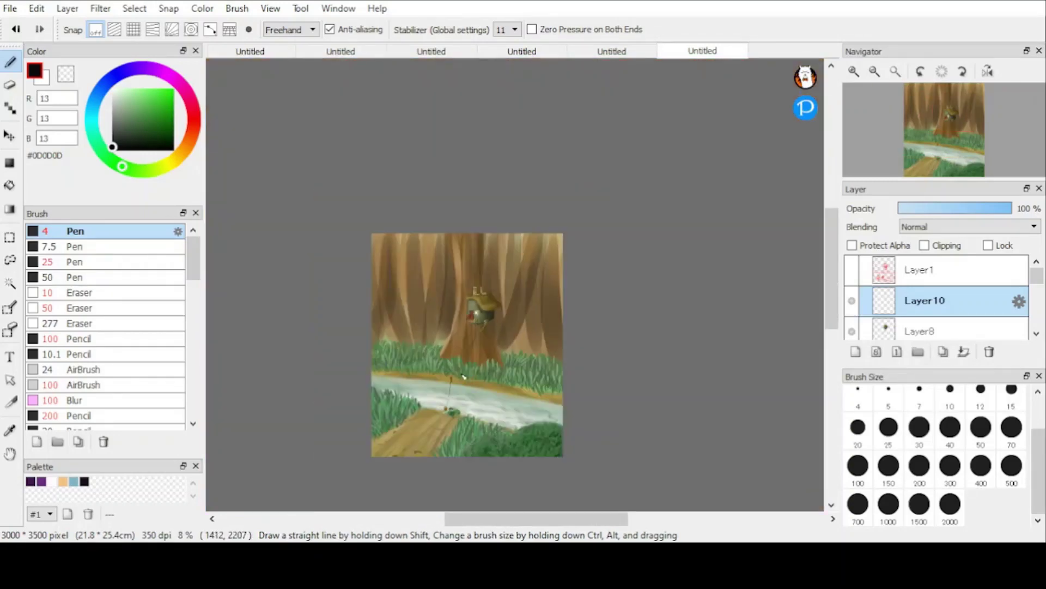
{"action": "scroll", "coordinate": [441, 420], "scroll_direction": "up", "scroll_amount": 3}
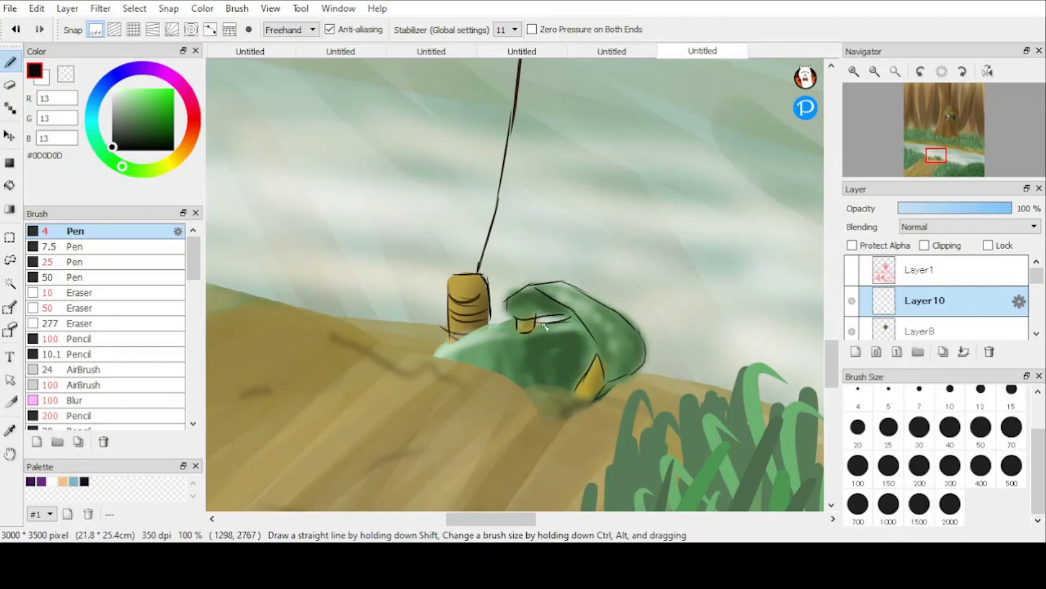
{"action": "scroll", "coordinate": [546, 335], "scroll_direction": "down", "scroll_amount": 3}
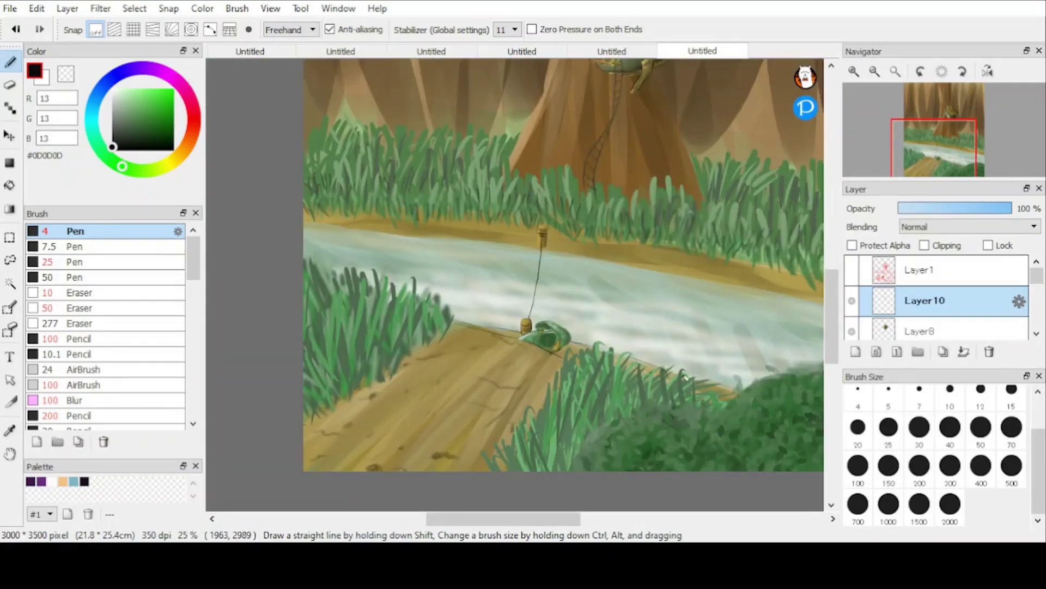
Step: Ink fine blade strokes along the foreground grass bordering the path
{"action": "scroll", "coordinate": [548, 354], "scroll_direction": "down", "scroll_amount": 3}
{"action": "scroll", "coordinate": [597, 363], "scroll_direction": "up", "scroll_amount": 3}
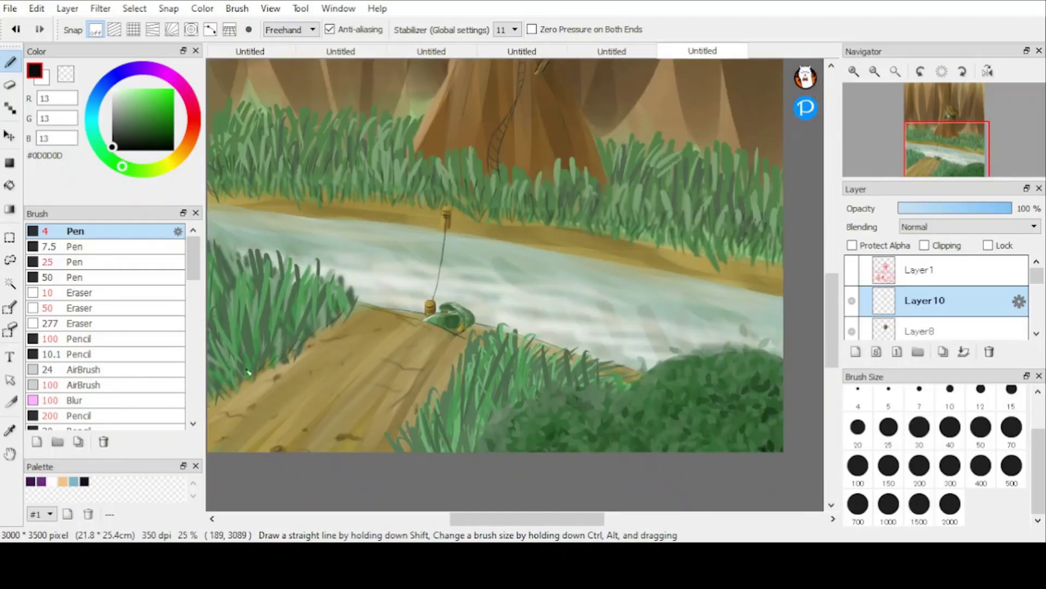
{"action": "left_click_drag", "start_coordinate": [422, 423], "coordinate": [436, 385]}
{"action": "left_click_drag", "start_coordinate": [445, 389], "coordinate": [467, 349]}
{"action": "left_click_drag", "start_coordinate": [473, 343], "coordinate": [488, 325]}
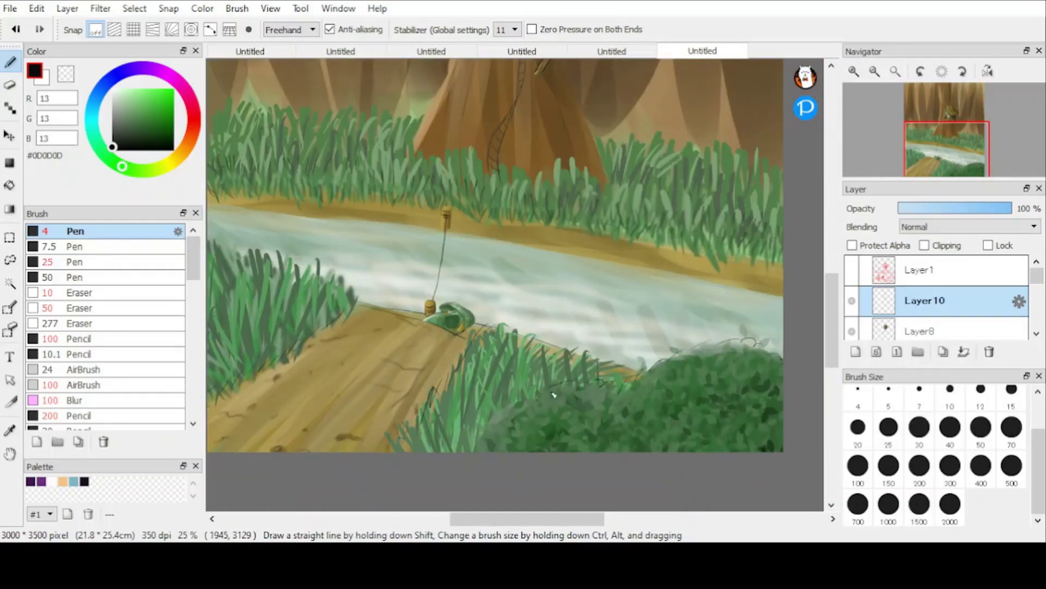
Step: Try inking more lines across the foreground and along the river, and undo the last strokes
{"action": "left_click_drag", "start_coordinate": [316, 323], "coordinate": [452, 379]}
{"action": "left_click_drag", "start_coordinate": [385, 315], "coordinate": [492, 362]}
{"action": "left_click_drag", "start_coordinate": [344, 261], "coordinate": [790, 328]}
{"action": "scroll", "coordinate": [327, 199], "scroll_direction": "down", "scroll_amount": 2}
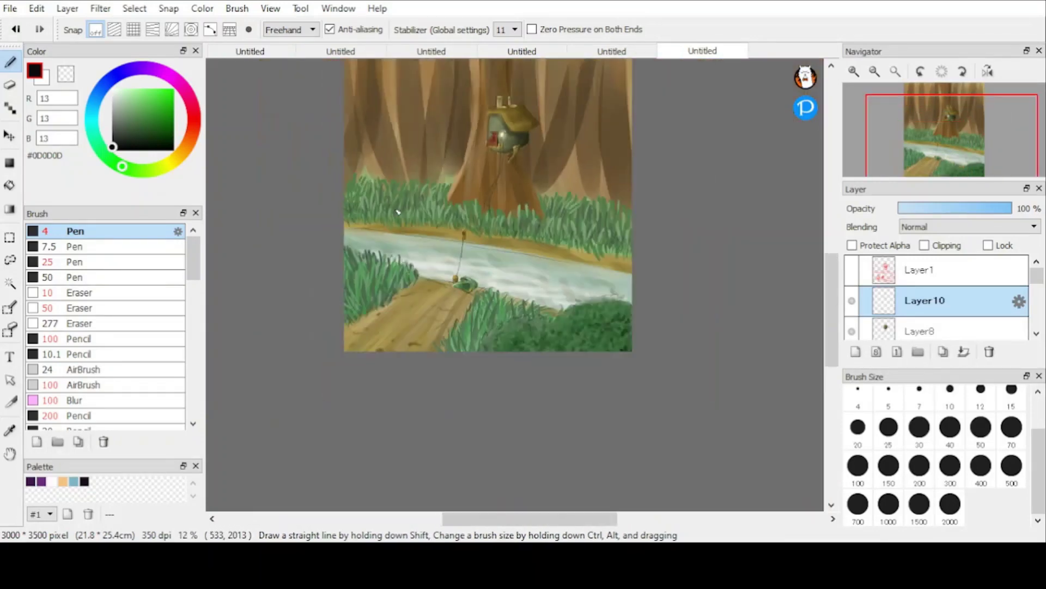
{"action": "scroll", "coordinate": [398, 212], "scroll_direction": "up", "scroll_amount": 2}
{"action": "key", "text": "ctrl+z"}
{"action": "key", "text": "ctrl+z"}
{"action": "key", "text": "ctrl+z"}
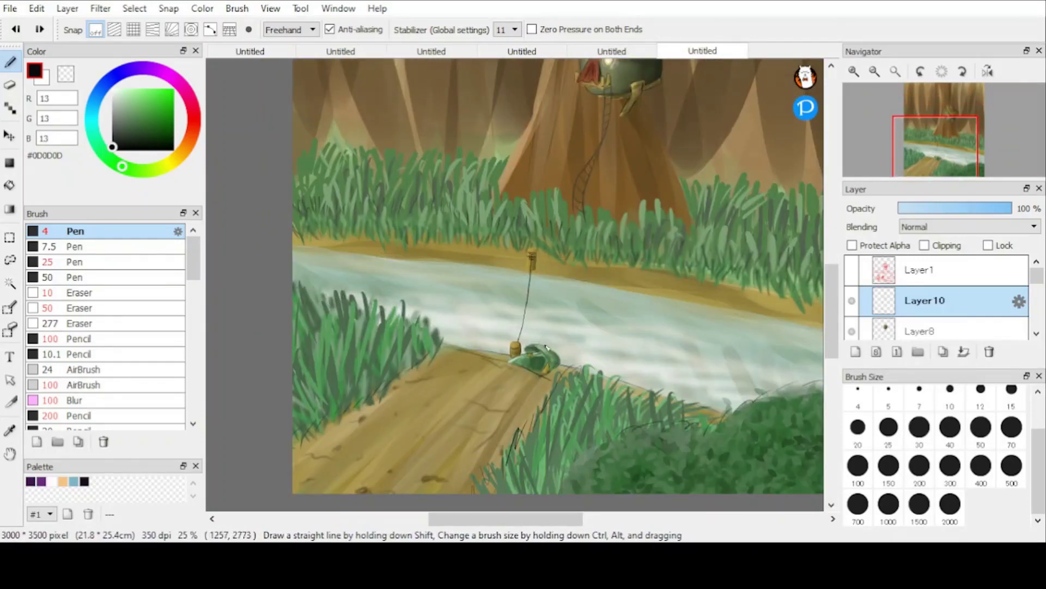
{"action": "key", "text": "ctrl+z"}
{"action": "key", "text": "ctrl+z"}
Step: Ink a thin line along the river's far waterline, running behind the far post
{"action": "scroll", "coordinate": [591, 357], "scroll_direction": "up", "scroll_amount": 1}
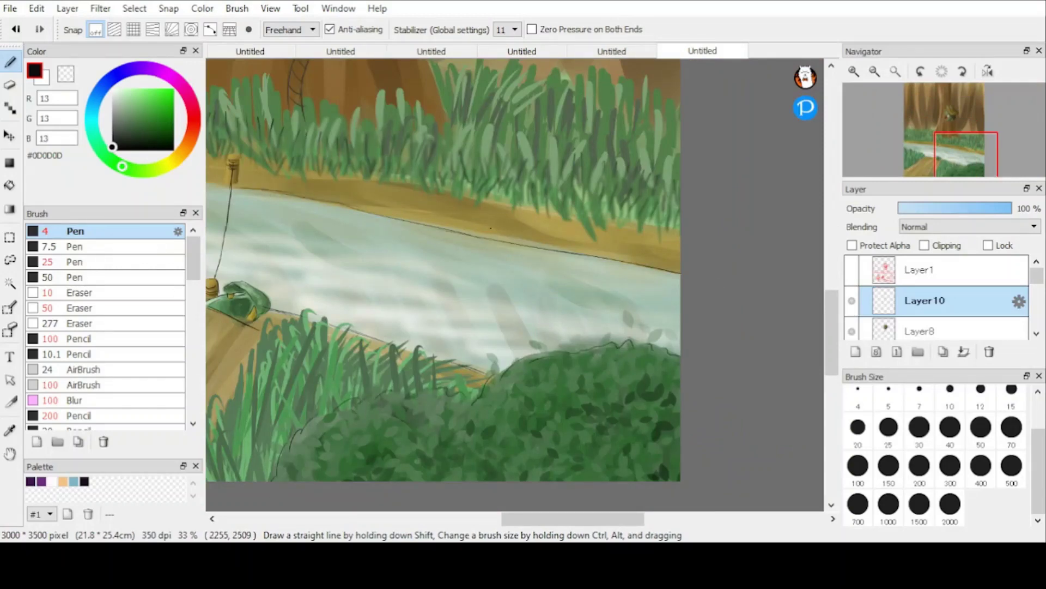
{"action": "scroll", "coordinate": [354, 214], "scroll_direction": "up", "scroll_amount": 2}
{"action": "left_click_drag", "start_coordinate": [253, 220], "coordinate": [721, 271]}
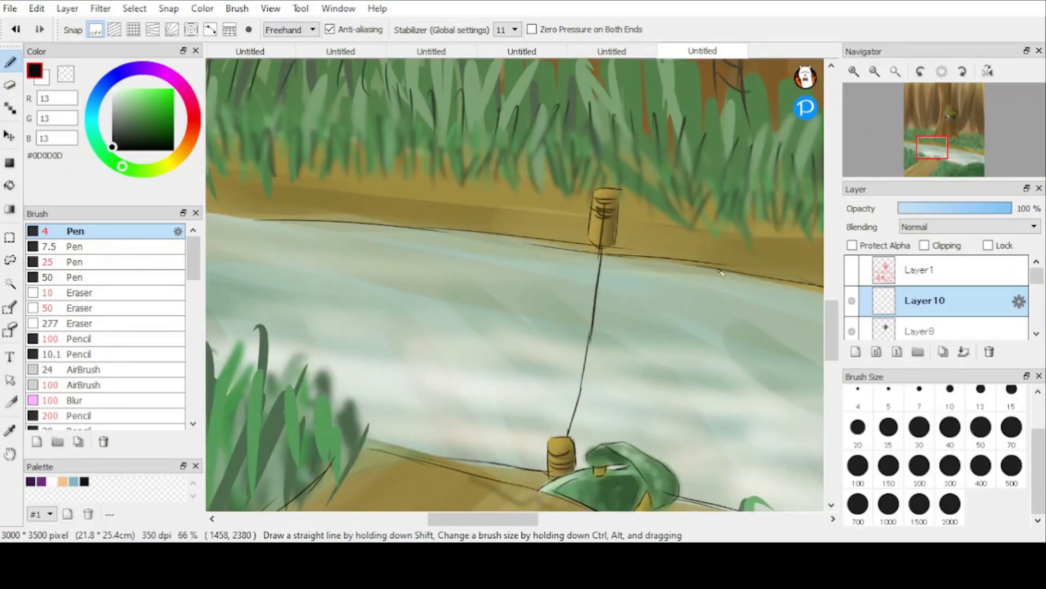
{"action": "scroll", "coordinate": [721, 270], "scroll_direction": "down", "scroll_amount": 3}
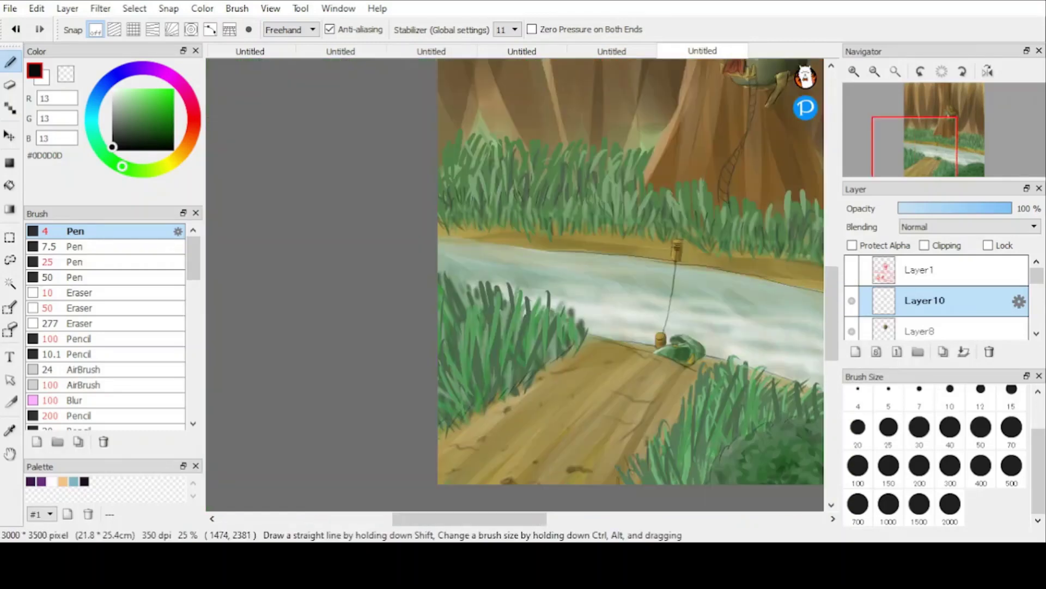
Step: Ink a jagged line along the base of the far grass, with a few thin blade strokes above it
{"action": "scroll", "coordinate": [350, 263], "scroll_direction": "up", "scroll_amount": 3}
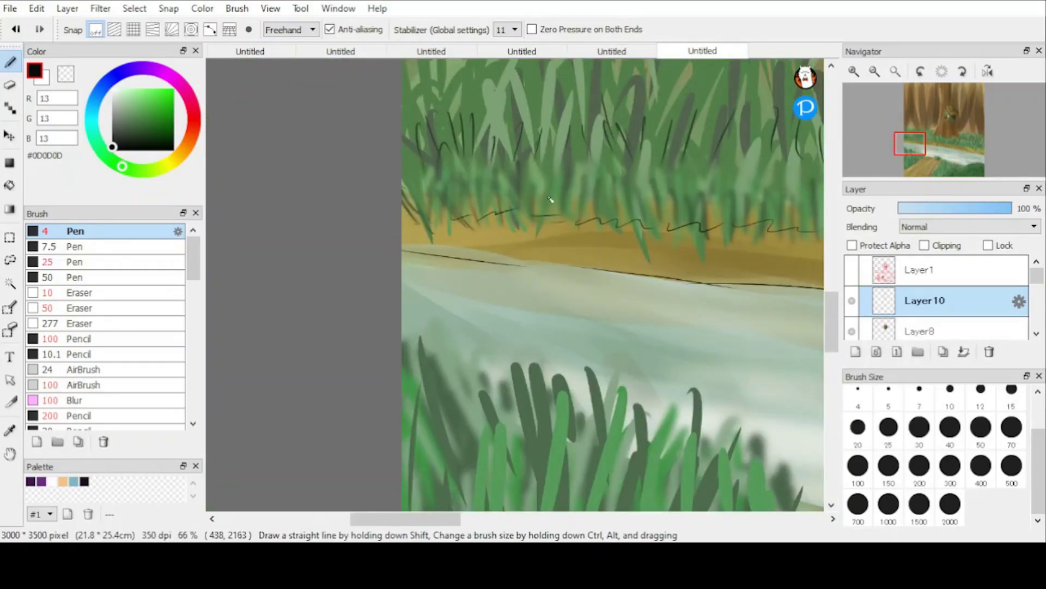
{"action": "scroll", "coordinate": [396, 262], "scroll_direction": "down", "scroll_amount": 4}
{"action": "scroll", "coordinate": [397, 262], "scroll_direction": "up", "scroll_amount": 2}
{"action": "left_click_drag", "start_coordinate": [396, 262], "coordinate": [600, 282]}
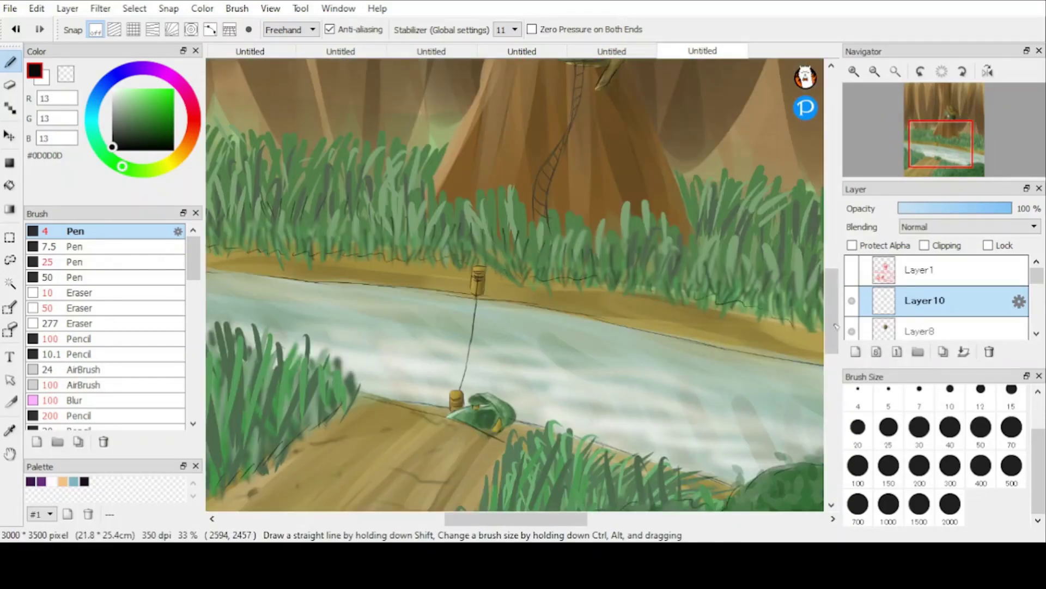
{"action": "scroll", "coordinate": [836, 327], "scroll_direction": "down", "scroll_amount": 1}
{"action": "left_click_drag", "start_coordinate": [751, 267], "coordinate": [575, 240]}
{"action": "scroll", "coordinate": [575, 240], "scroll_direction": "up", "scroll_amount": 1}
{"action": "left_click_drag", "start_coordinate": [516, 297], "coordinate": [639, 313]}
{"action": "scroll", "coordinate": [766, 322], "scroll_direction": "down", "scroll_amount": 4}
Step: Hide Layer3, ink both edges of the large central tree trunk on Layer10, and show Layer3 again
{"action": "scroll", "coordinate": [709, 150], "scroll_direction": "up", "scroll_amount": 4}
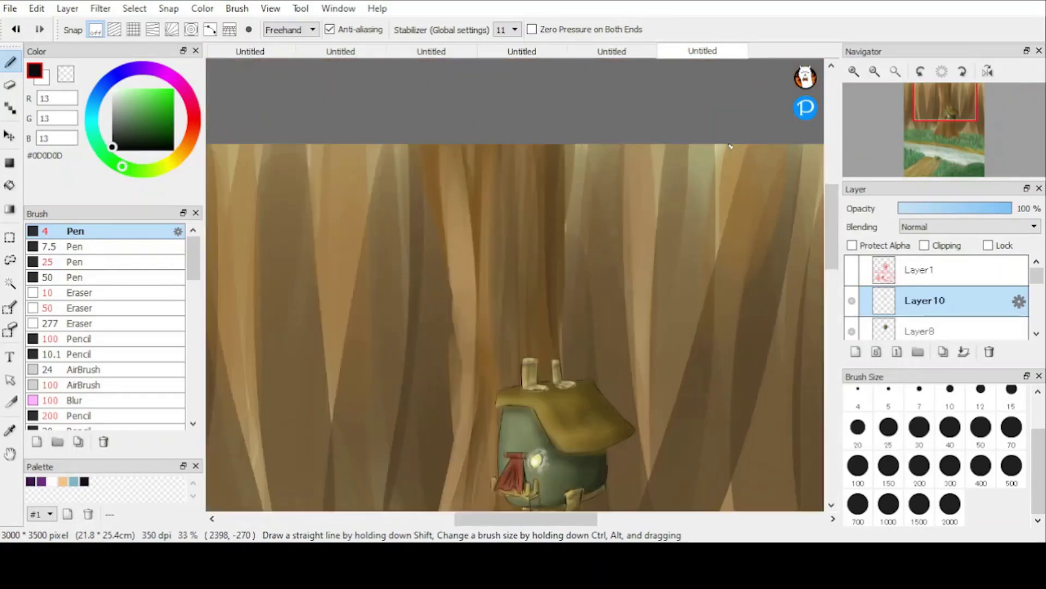
{"action": "scroll", "coordinate": [731, 147], "scroll_direction": "down", "scroll_amount": 3}
{"action": "scroll", "coordinate": [718, 192], "scroll_direction": "up", "scroll_amount": 3}
{"action": "scroll", "coordinate": [937, 299], "scroll_direction": "down", "scroll_amount": 4}
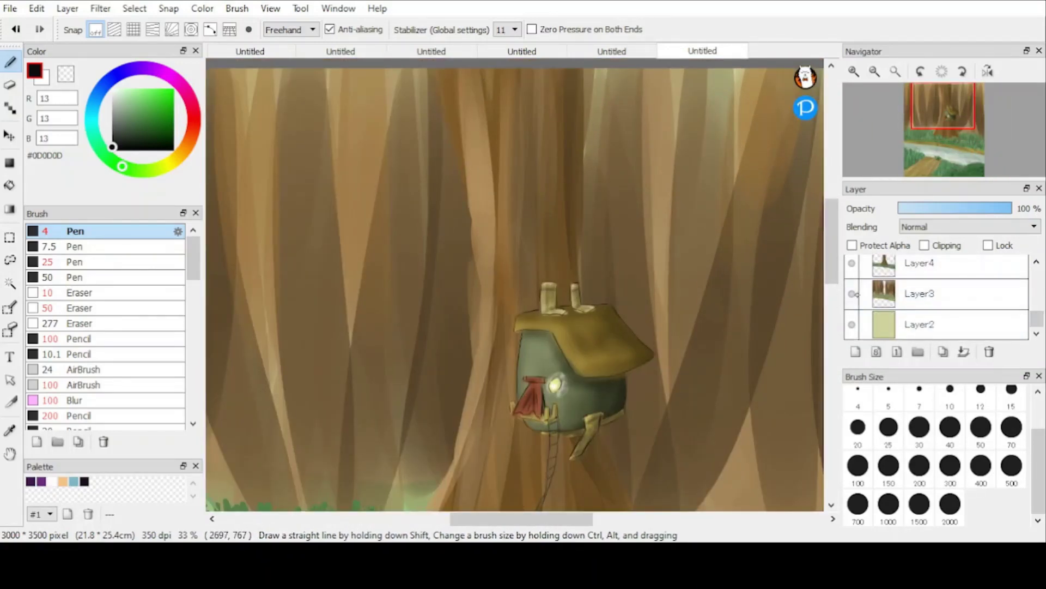
{"action": "left_click", "coordinate": [852, 293]}
{"action": "left_click_drag", "start_coordinate": [594, 69], "coordinate": [583, 304]}
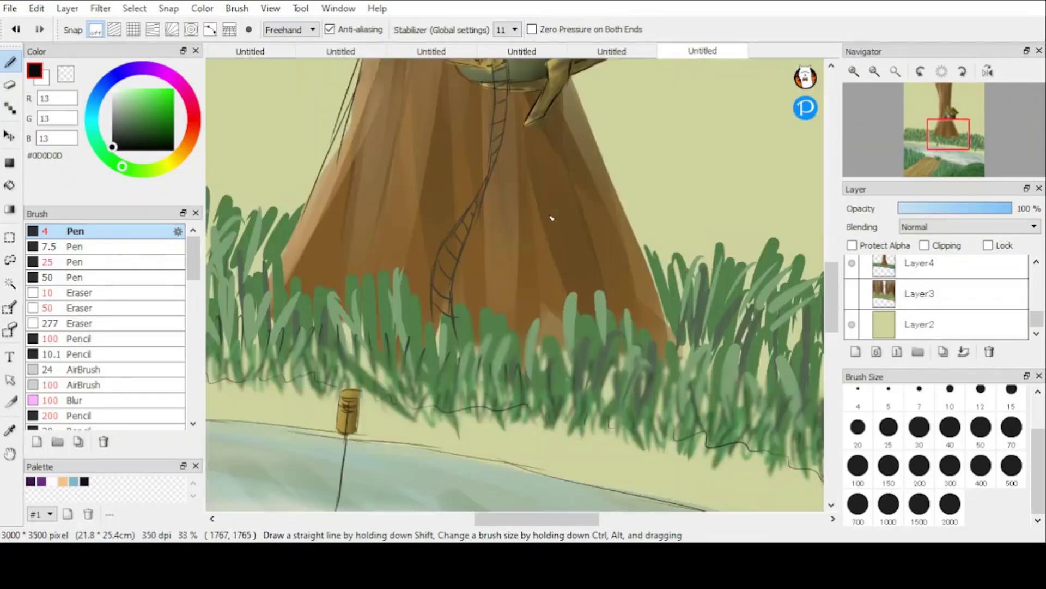
{"action": "left_click_drag", "start_coordinate": [314, 177], "coordinate": [270, 272]}
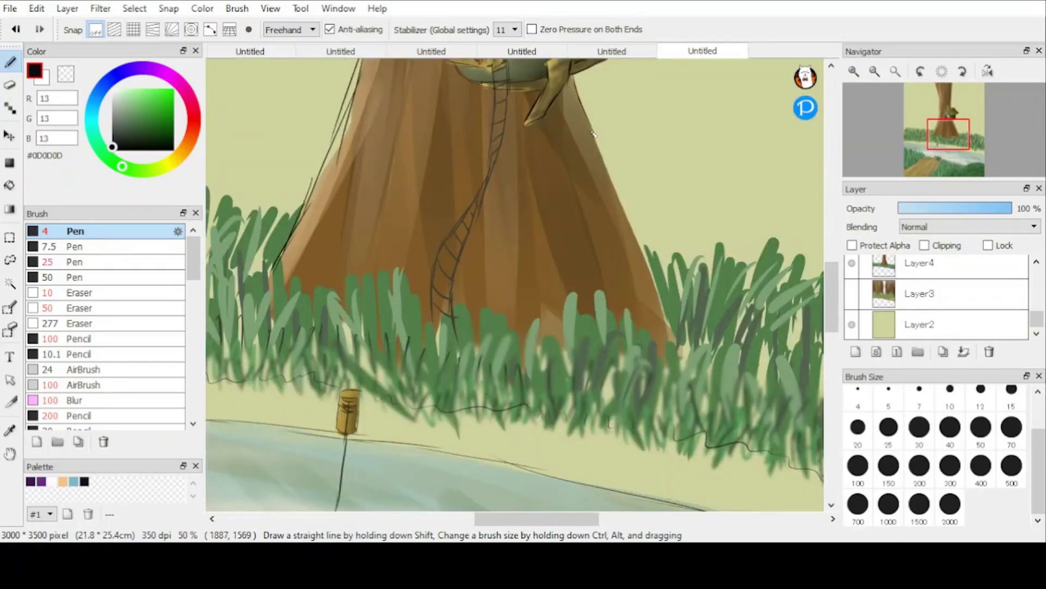
{"action": "left_click_drag", "start_coordinate": [595, 134], "coordinate": [675, 344]}
{"action": "left_click", "coordinate": [852, 293]}
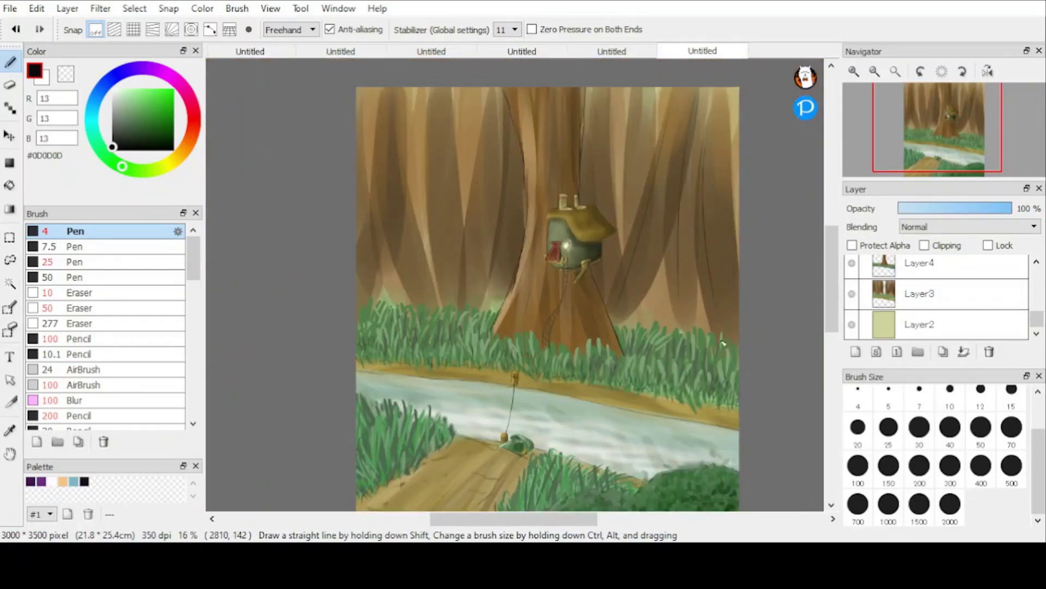
Step: Ink long, thin curved contour lines along the background tree trunks on both sides of the central tree
{"action": "left_click_drag", "start_coordinate": [738, 143], "coordinate": [704, 292]}
{"action": "mouse_move", "coordinate": [621, 124]}
{"action": "left_mouse_down"}
{"action": "mouse_move", "coordinate": [612, 230]}
{"action": "mouse_move", "coordinate": [626, 214]}
{"action": "left_mouse_up"}
{"action": "left_click_drag", "start_coordinate": [410, 117], "coordinate": [427, 211]}
{"action": "left_click_drag", "start_coordinate": [502, 128], "coordinate": [507, 260]}
{"action": "left_click_drag", "start_coordinate": [373, 89], "coordinate": [369, 114]}
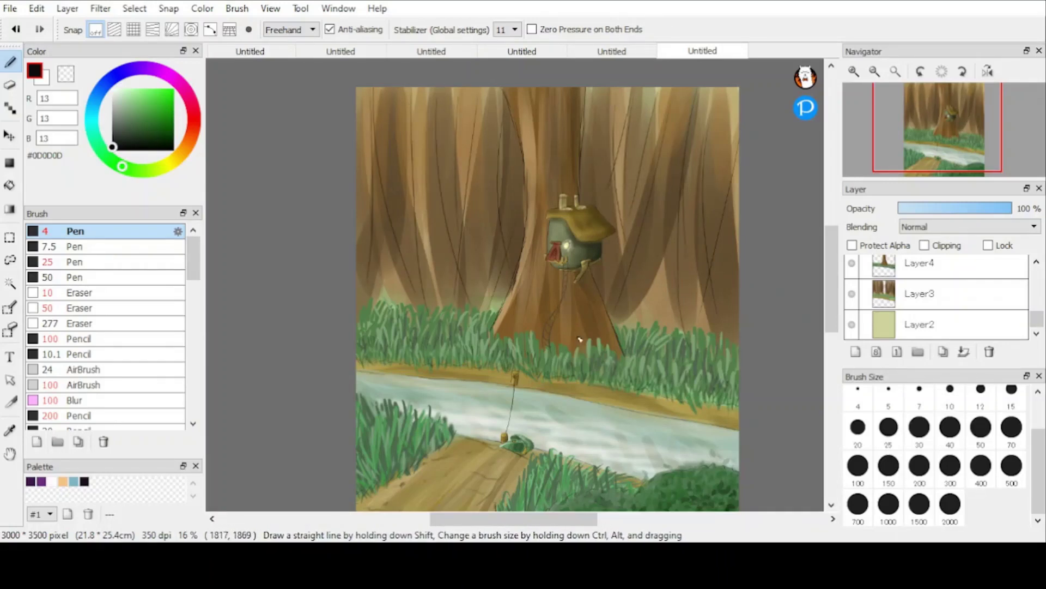
{"action": "scroll", "coordinate": [563, 332], "scroll_direction": "up", "scroll_amount": 2}
{"action": "scroll", "coordinate": [422, 304], "scroll_direction": "down", "scroll_amount": 4}
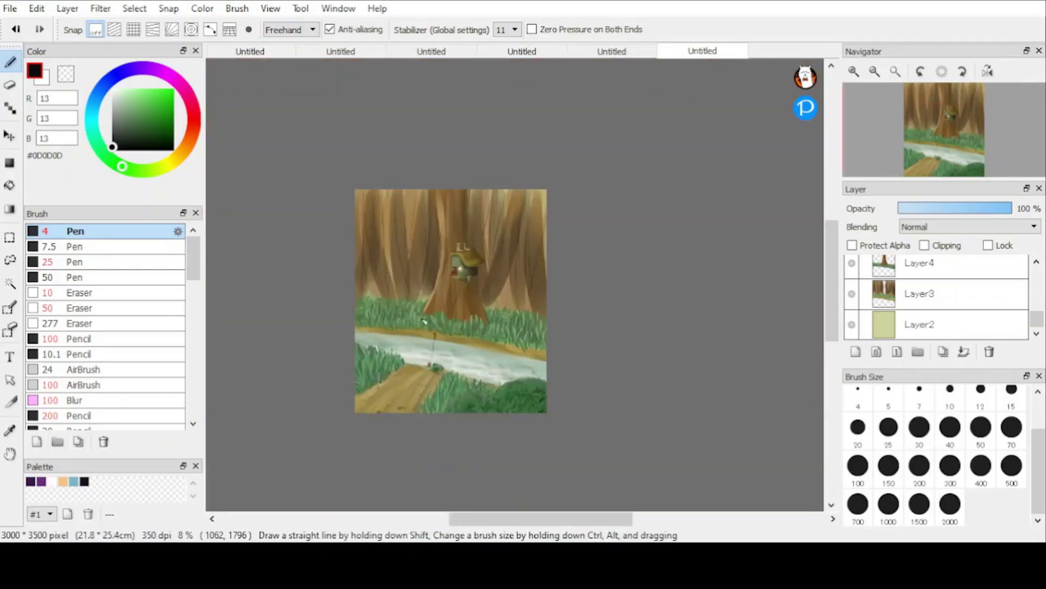
Step: Show the red sketch on Layer1 over the inked painting
{"action": "scroll", "coordinate": [435, 339], "scroll_direction": "up", "scroll_amount": 1}
{"action": "left_click_drag", "start_coordinate": [1037, 319], "coordinate": [1036, 275]}
{"action": "left_click", "coordinate": [853, 269]}
{"action": "left_click", "coordinate": [853, 269]}
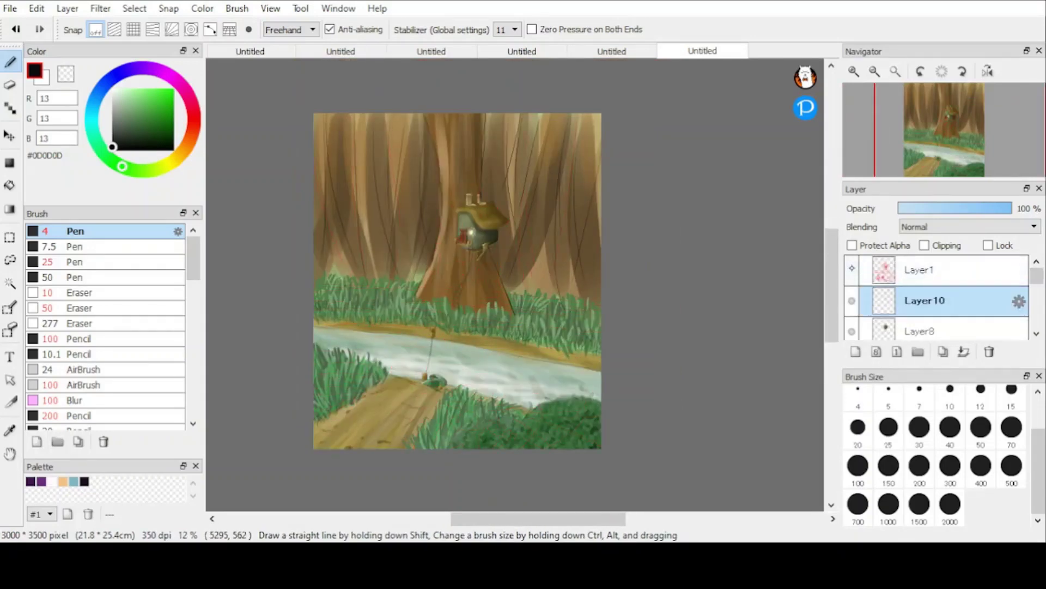
{"action": "left_click", "coordinate": [853, 269]}
Step: Add a new layer above Layer10, set the size 7.5 Pen to #5E4763, and hide the Layer1 sketch
{"action": "left_click", "coordinate": [858, 352]}
{"action": "left_click", "coordinate": [161, 71]}
{"action": "left_click", "coordinate": [143, 122]}
{"action": "left_click", "coordinate": [130, 126]}
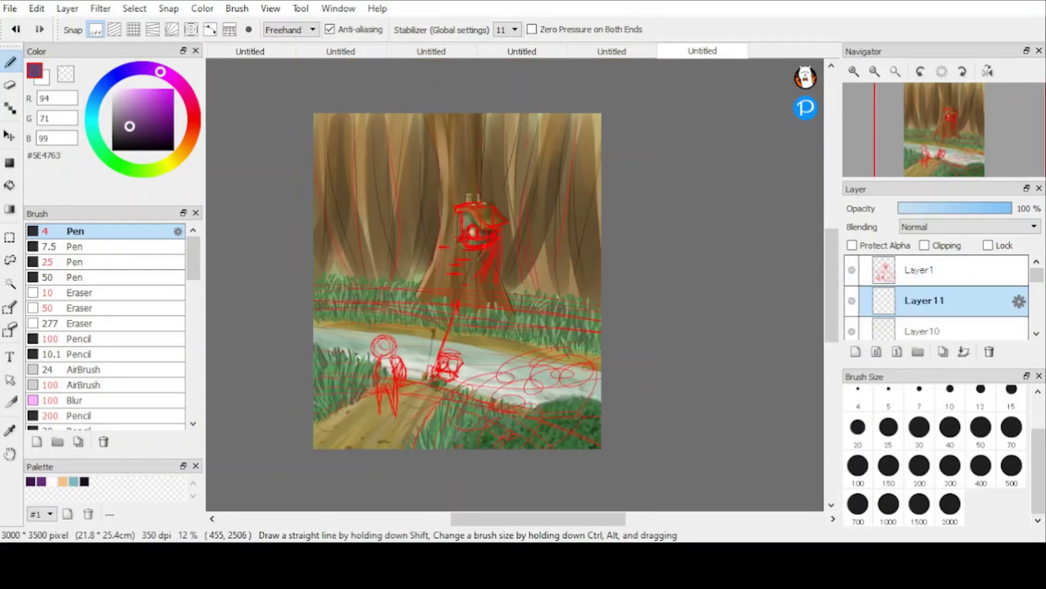
{"action": "left_click", "coordinate": [75, 246]}
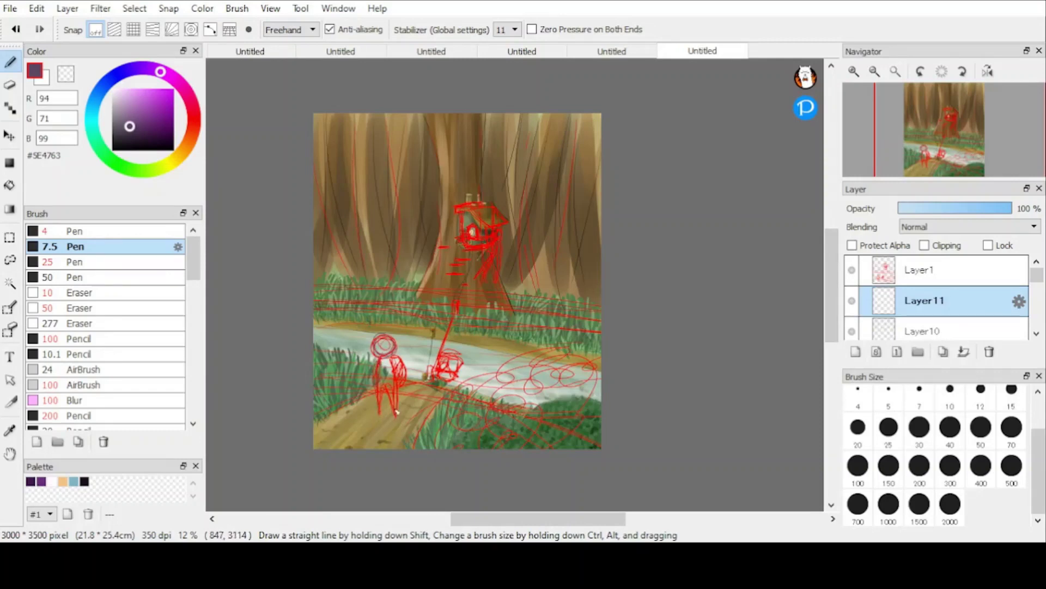
{"action": "left_click", "coordinate": [852, 270]}
Step: Scribble a figure's round purple head and long vertical body lines at the river end of the path
{"action": "scroll", "coordinate": [369, 402], "scroll_direction": "up", "scroll_amount": 4}
{"action": "mouse_move", "coordinate": [441, 173]}
{"action": "left_mouse_down"}
{"action": "mouse_move", "coordinate": [402, 155]}
{"action": "mouse_move", "coordinate": [435, 185]}
{"action": "left_mouse_up"}
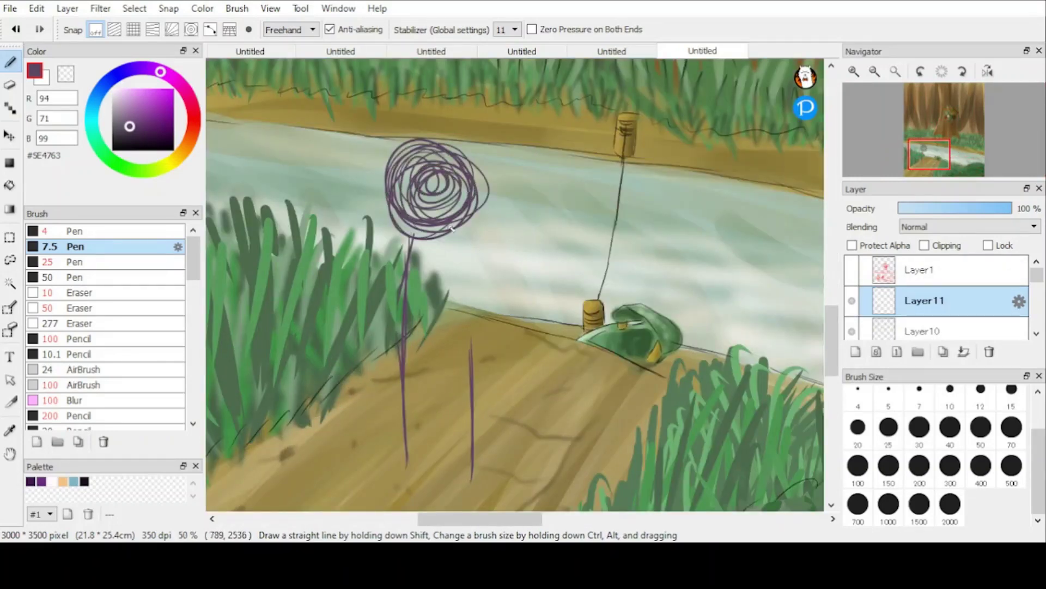
{"action": "left_click_drag", "start_coordinate": [449, 226], "coordinate": [475, 430]}
{"action": "mouse_move", "coordinate": [410, 239]}
{"action": "left_mouse_down"}
{"action": "mouse_move", "coordinate": [400, 333]}
{"action": "mouse_move", "coordinate": [417, 326]}
{"action": "left_mouse_up"}
{"action": "left_click_drag", "start_coordinate": [422, 237], "coordinate": [426, 330]}
{"action": "left_click_drag", "start_coordinate": [429, 239], "coordinate": [432, 331]}
{"action": "mouse_move", "coordinate": [437, 235]}
{"action": "left_mouse_down"}
{"action": "mouse_move", "coordinate": [450, 330]}
{"action": "mouse_move", "coordinate": [461, 330]}
{"action": "left_mouse_up"}
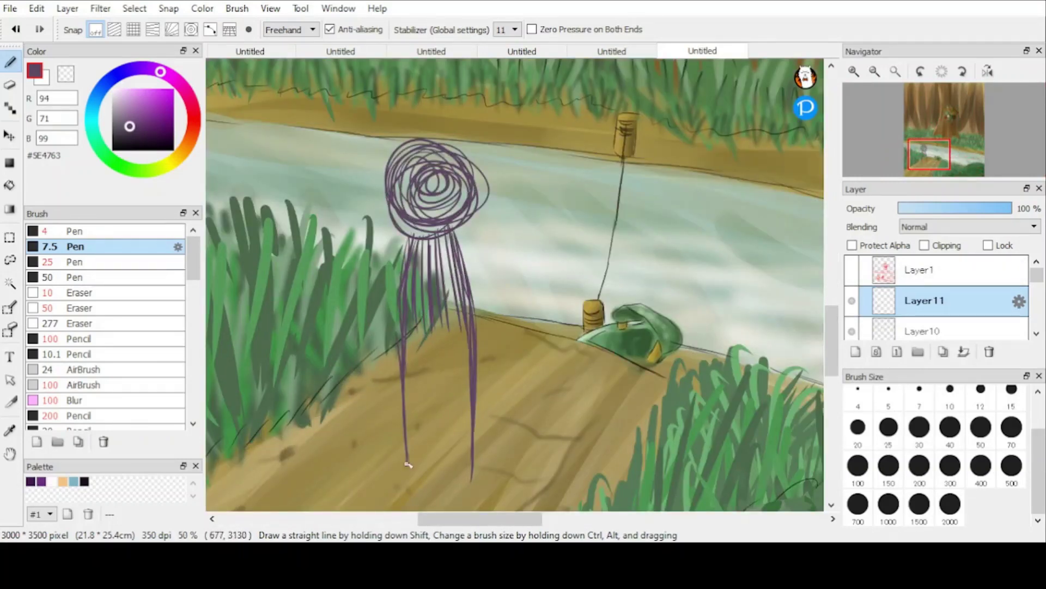
Step: Scribble two tapering purple legs under the figure and fill its torso with long strokes
{"action": "left_click_drag", "start_coordinate": [408, 463], "coordinate": [426, 371]}
{"action": "left_click_drag", "start_coordinate": [432, 360], "coordinate": [469, 478]}
{"action": "left_click_drag", "start_coordinate": [428, 319], "coordinate": [414, 444]}
{"action": "mouse_move", "coordinate": [423, 242]}
{"action": "left_mouse_down"}
{"action": "mouse_move", "coordinate": [410, 425]}
{"action": "mouse_move", "coordinate": [435, 377]}
{"action": "left_mouse_up"}
{"action": "left_click_drag", "start_coordinate": [438, 239], "coordinate": [468, 443]}
{"action": "mouse_move", "coordinate": [451, 235]}
{"action": "left_mouse_down"}
{"action": "mouse_move", "coordinate": [483, 450]}
{"action": "mouse_move", "coordinate": [468, 376]}
{"action": "left_mouse_up"}
{"action": "mouse_move", "coordinate": [442, 316]}
{"action": "left_mouse_down"}
{"action": "mouse_move", "coordinate": [436, 369]}
{"action": "mouse_move", "coordinate": [468, 442]}
{"action": "left_mouse_up"}
Step: Scribble short purple arms on both sides of the figure's torso
{"action": "left_click_drag", "start_coordinate": [433, 239], "coordinate": [410, 305]}
{"action": "left_click_drag", "start_coordinate": [406, 239], "coordinate": [389, 297]}
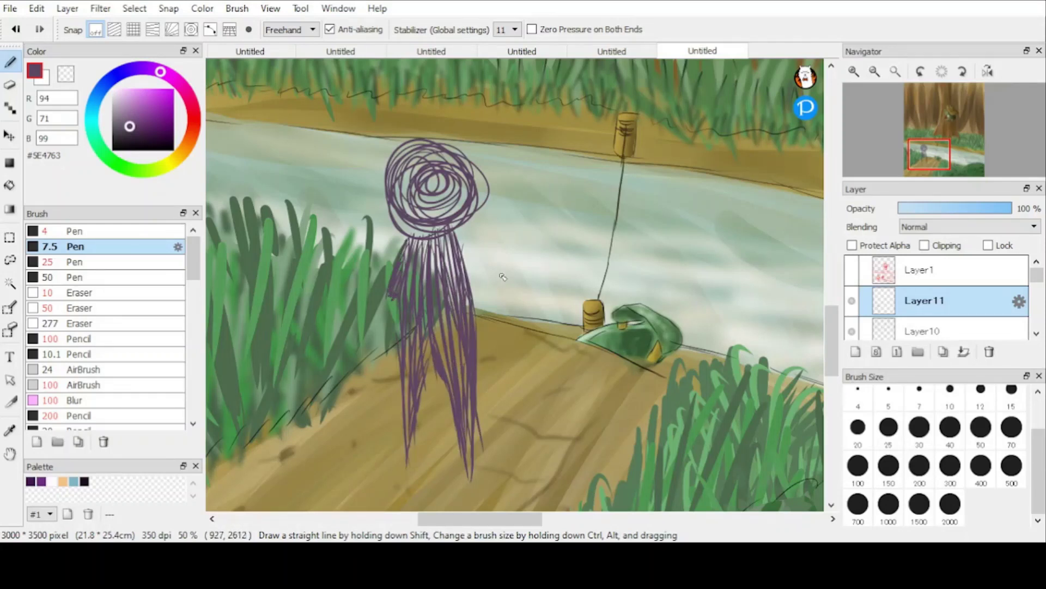
{"action": "left_click_drag", "start_coordinate": [466, 256], "coordinate": [484, 294]}
{"action": "left_click_drag", "start_coordinate": [462, 239], "coordinate": [483, 306]}
{"action": "mouse_move", "coordinate": [467, 258]}
{"action": "left_mouse_down"}
{"action": "mouse_move", "coordinate": [488, 314]}
{"action": "mouse_move", "coordinate": [472, 297]}
{"action": "left_mouse_up"}
{"action": "left_click_drag", "start_coordinate": [453, 233], "coordinate": [483, 308]}
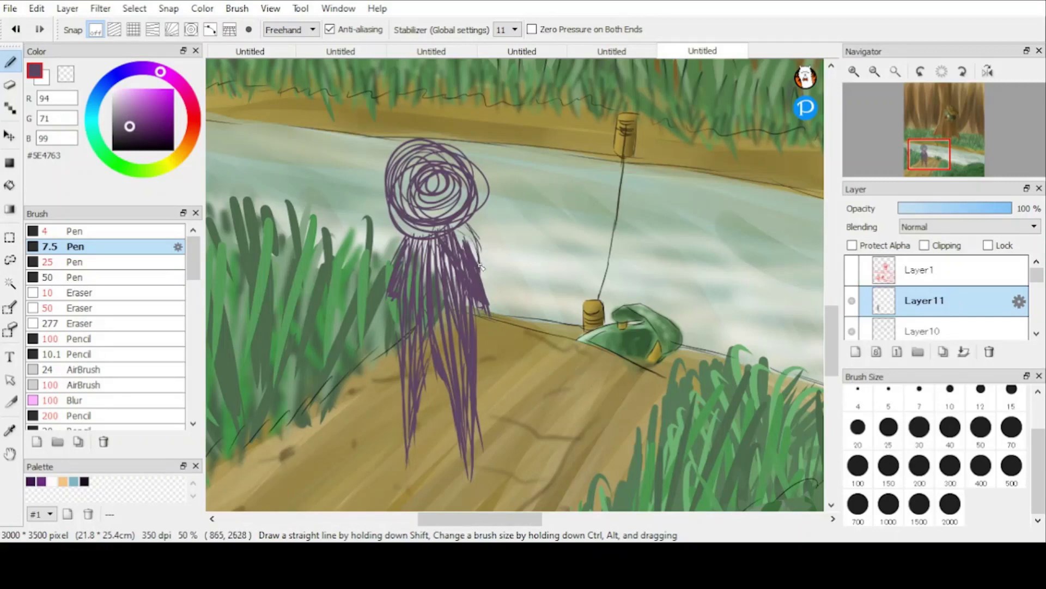
Step: Set the colour to #000000, scribble black over the figure's head, body, arms and legs, and select the size 10 Eraser
{"action": "left_click_drag", "start_coordinate": [130, 131], "coordinate": [113, 150]}
{"action": "mouse_move", "coordinate": [420, 163]}
{"action": "left_mouse_down"}
{"action": "mouse_move", "coordinate": [428, 206]}
{"action": "mouse_move", "coordinate": [448, 210]}
{"action": "mouse_move", "coordinate": [423, 232]}
{"action": "mouse_move", "coordinate": [406, 335]}
{"action": "left_mouse_up"}
{"action": "mouse_move", "coordinate": [410, 292]}
{"action": "left_mouse_down"}
{"action": "mouse_move", "coordinate": [423, 425]}
{"action": "mouse_move", "coordinate": [425, 305]}
{"action": "mouse_move", "coordinate": [458, 381]}
{"action": "mouse_move", "coordinate": [465, 368]}
{"action": "mouse_move", "coordinate": [439, 240]}
{"action": "mouse_move", "coordinate": [444, 327]}
{"action": "mouse_move", "coordinate": [402, 273]}
{"action": "left_mouse_up"}
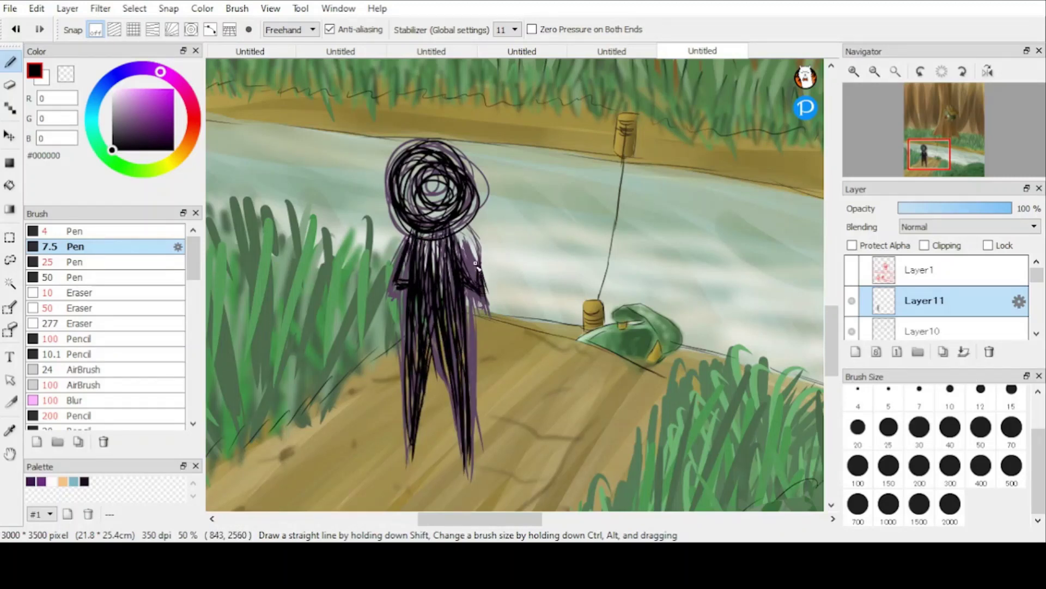
{"action": "key", "text": "e"}
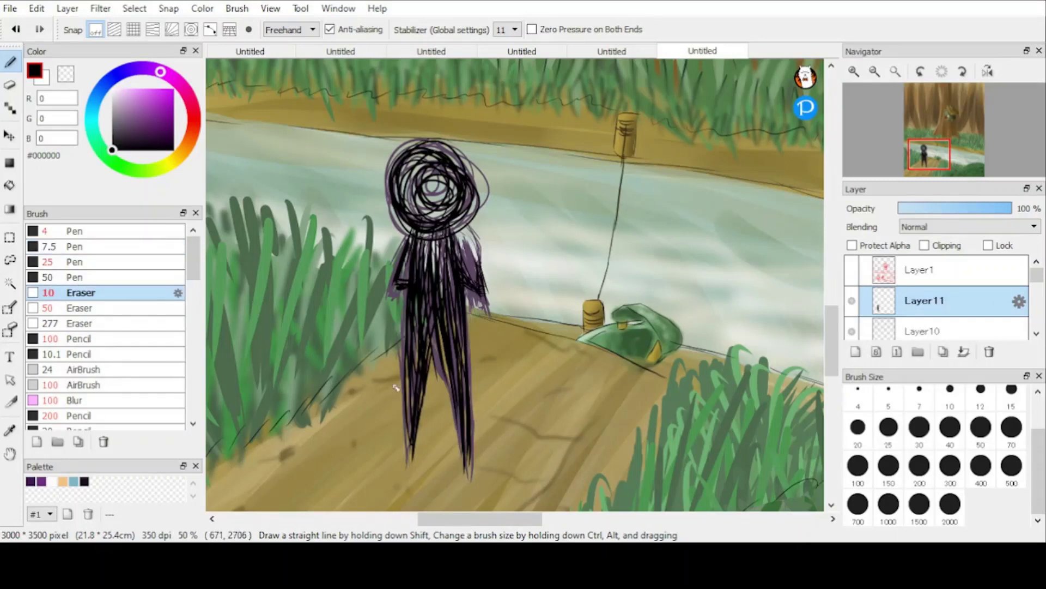
Step: Erase the stray purple strokes beside the figure's left-hand arm and between its legs with the size 10 Eraser
{"action": "left_click_drag", "start_coordinate": [397, 388], "coordinate": [392, 245]}
{"action": "key", "text": "e"}
{"action": "key", "text": "e"}
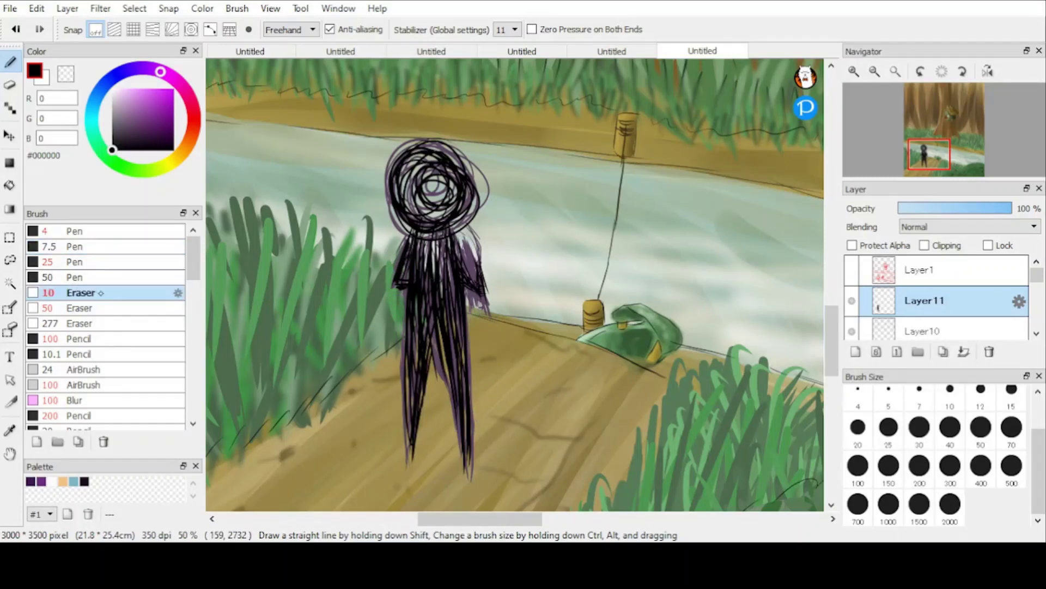
{"action": "left_click_drag", "start_coordinate": [440, 346], "coordinate": [448, 410]}
{"action": "scroll", "coordinate": [519, 297], "scroll_direction": "down", "scroll_amount": 2}
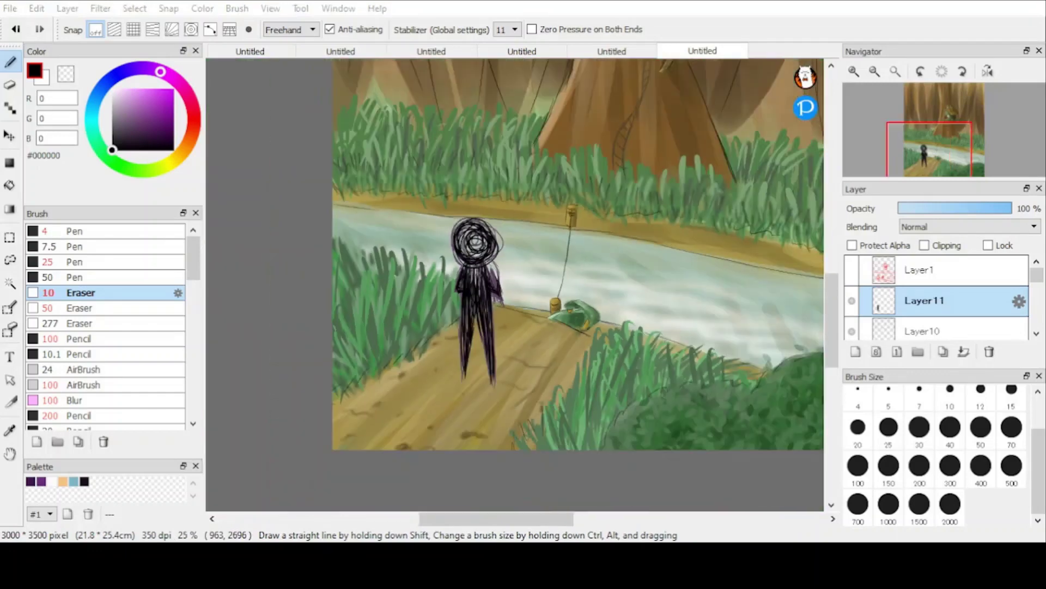
Step: Outline a shape over the figure's right-hand arm in #0F2999 with the size 7.5 Pen on a new layer below the figure
{"action": "scroll", "coordinate": [514, 273], "scroll_direction": "up", "scroll_amount": 3}
{"action": "left_click", "coordinate": [109, 81]}
{"action": "left_click", "coordinate": [168, 112]}
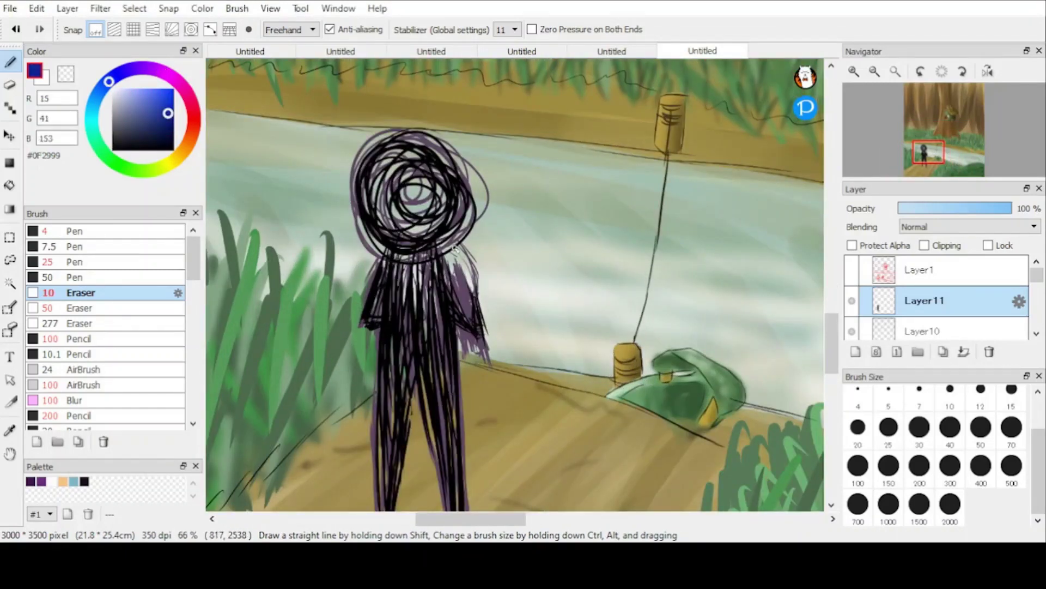
{"action": "left_click", "coordinate": [84, 246]}
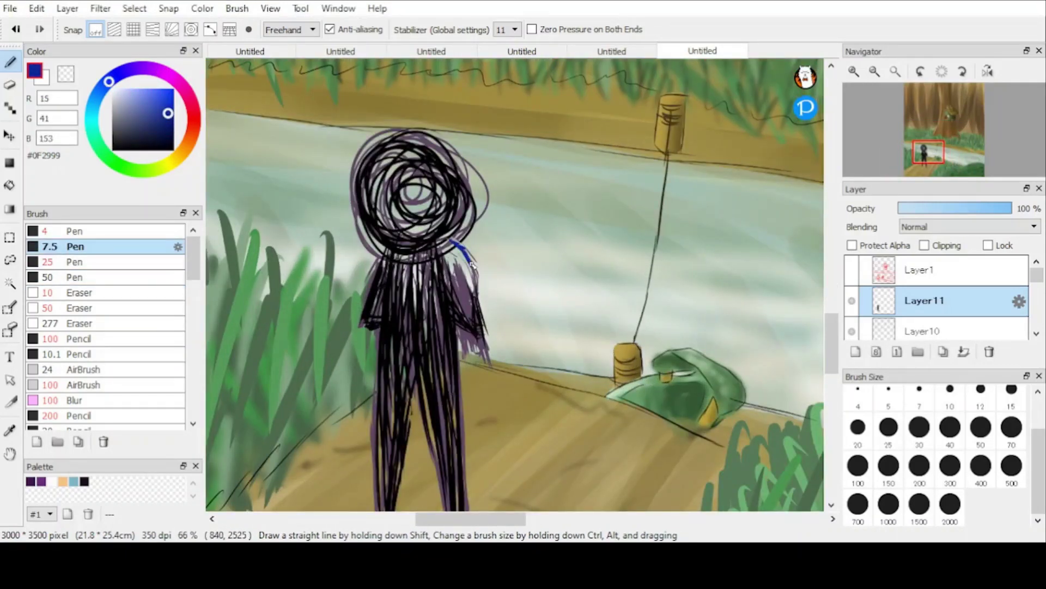
{"action": "left_click_drag", "start_coordinate": [448, 254], "coordinate": [478, 305]}
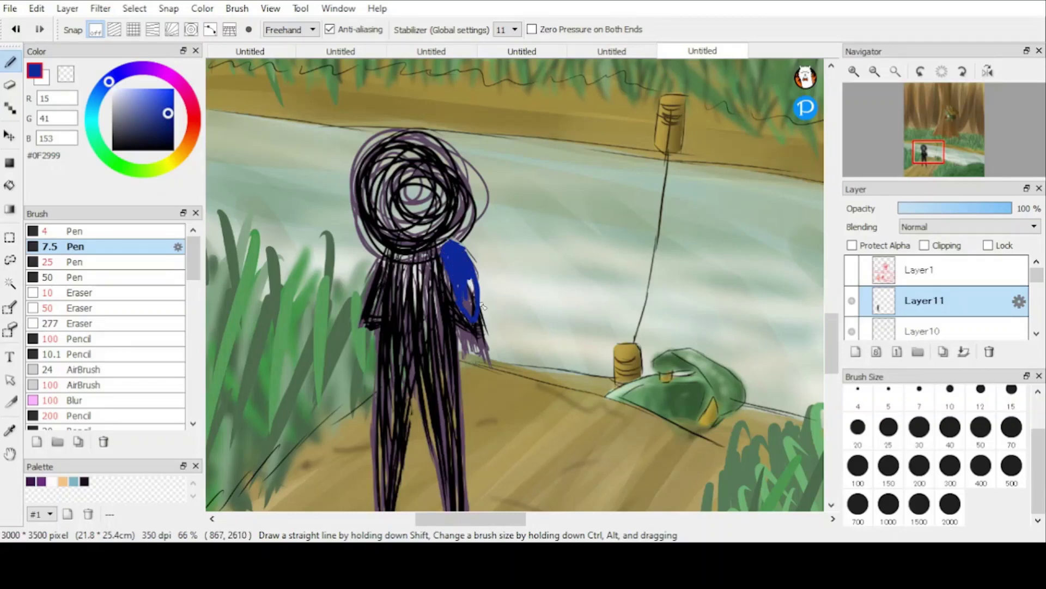
{"action": "key", "text": "ctrl+z"}
{"action": "left_click_drag", "start_coordinate": [453, 247], "coordinate": [474, 302]}
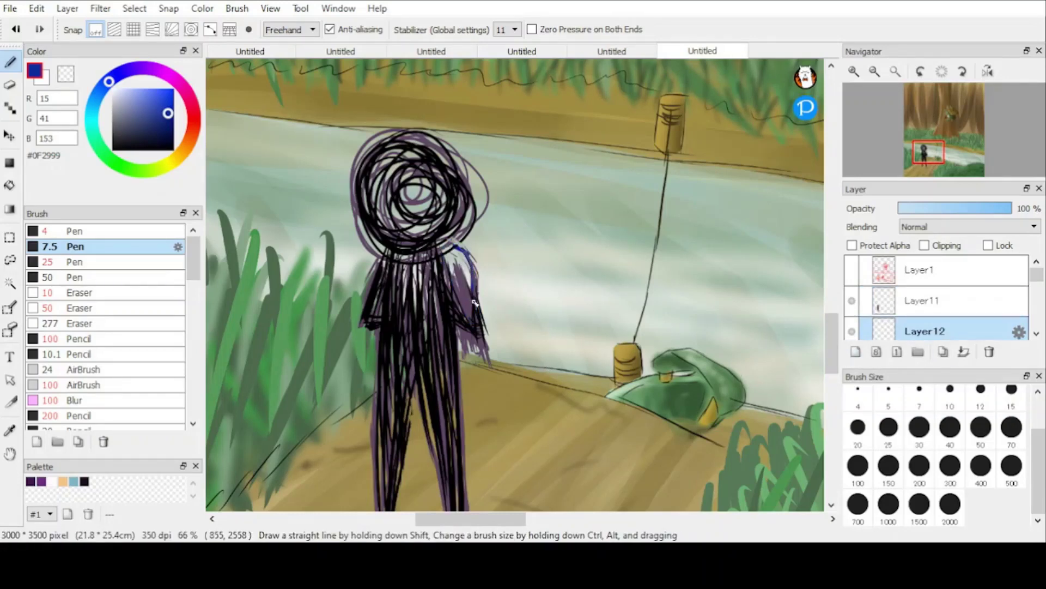
Step: Erase the purple scribbles inside the blue outline on Layer11 with the size 10 Eraser
{"action": "left_click", "coordinate": [81, 293]}
{"action": "left_click", "coordinate": [925, 301]}
{"action": "mouse_move", "coordinate": [455, 261]}
{"action": "left_mouse_down"}
{"action": "mouse_move", "coordinate": [465, 296]}
{"action": "mouse_move", "coordinate": [456, 267]}
{"action": "left_mouse_up"}
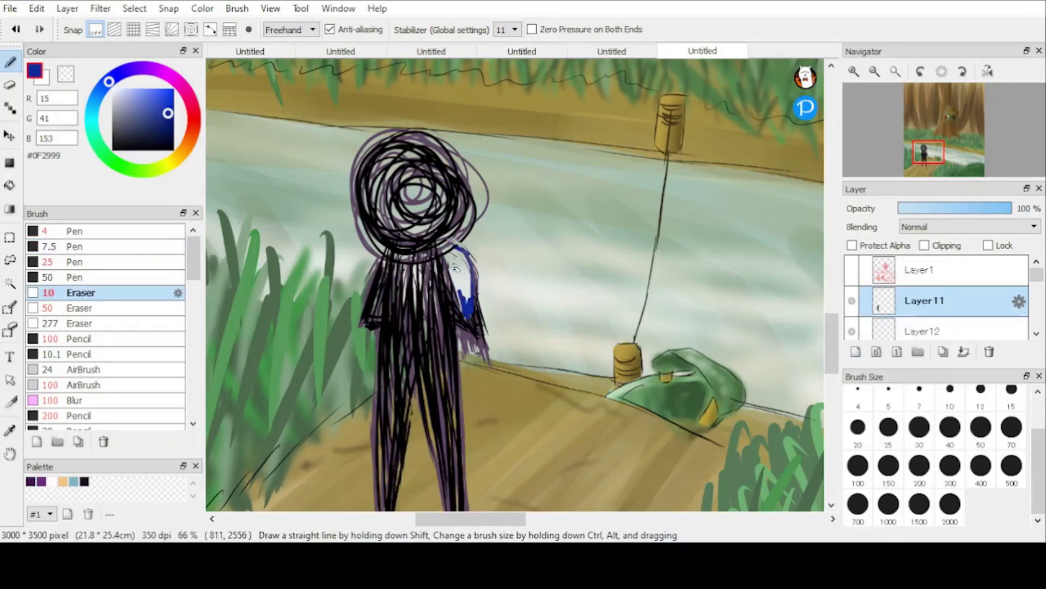
Step: Sample the outline's blue and fill the arm shape solid on Layer12 with the size 7.5 Pen
{"action": "left_click", "coordinate": [77, 231]}
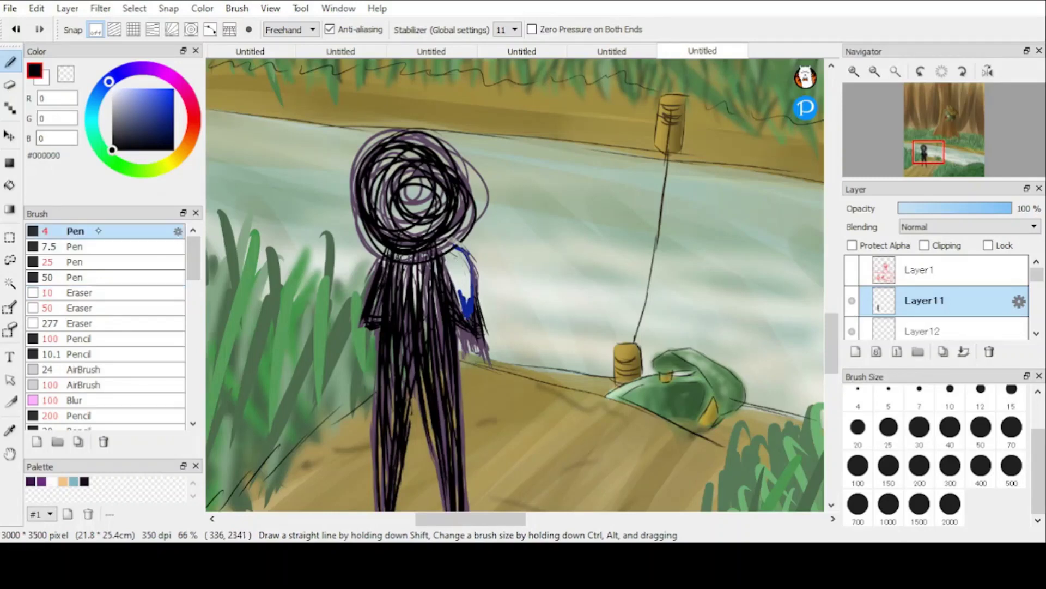
{"action": "left_click", "coordinate": [461, 249], "text": "alt"}
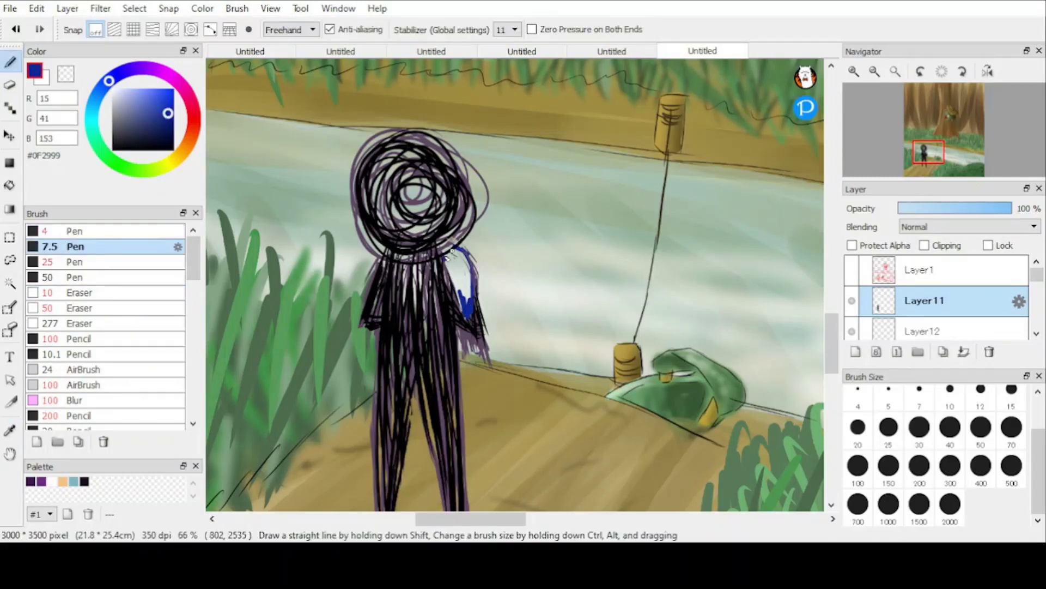
{"action": "left_click_drag", "start_coordinate": [452, 250], "coordinate": [463, 309]}
{"action": "key", "text": "ctrl+z"}
{"action": "left_click", "coordinate": [925, 331]}
{"action": "mouse_move", "coordinate": [452, 259]}
{"action": "left_mouse_down"}
{"action": "mouse_move", "coordinate": [463, 309]}
{"action": "mouse_move", "coordinate": [455, 250]}
{"action": "left_mouse_up"}
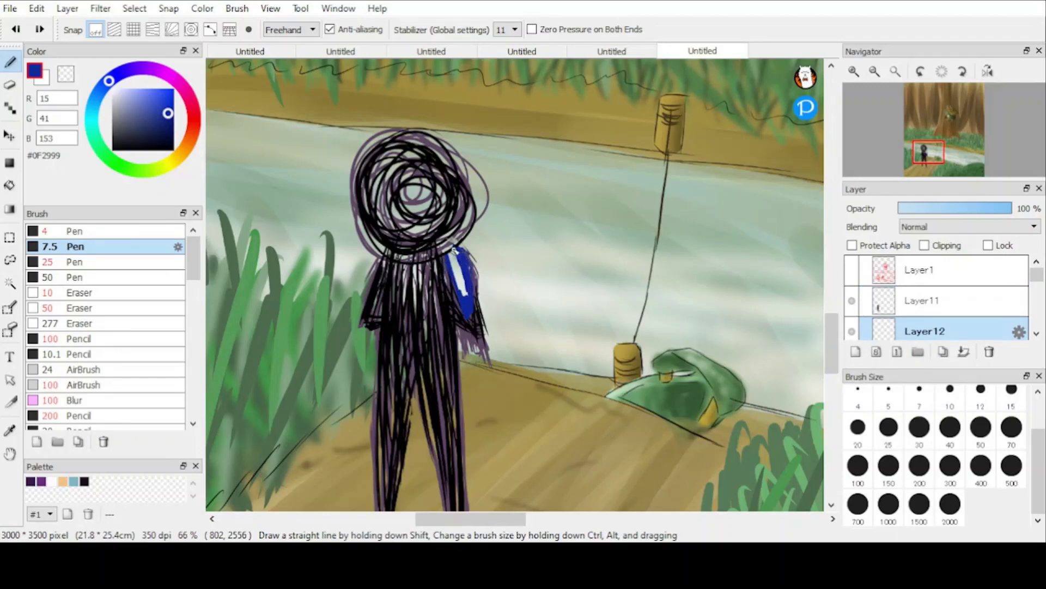
{"action": "left_click_drag", "start_coordinate": [474, 303], "coordinate": [453, 256]}
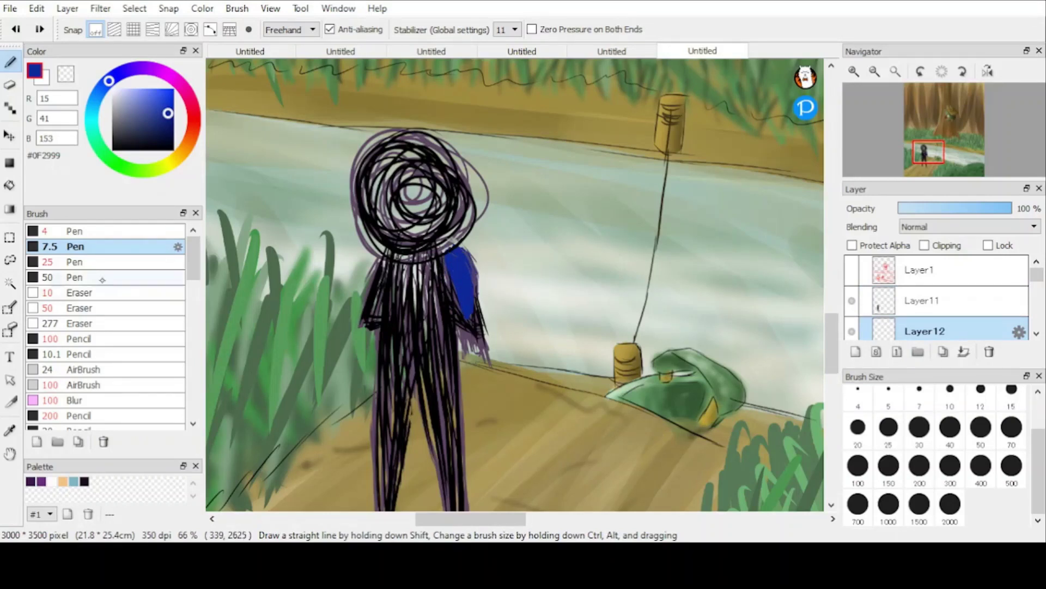
Step: Erase the purple ends below the blue shape on Layer11, and redraw the arm's lower edge in black with the size 7.5 Pen
{"action": "left_click", "coordinate": [103, 292]}
{"action": "left_click", "coordinate": [922, 301]}
{"action": "mouse_move", "coordinate": [461, 331]}
{"action": "left_mouse_down"}
{"action": "mouse_move", "coordinate": [478, 357]}
{"action": "mouse_move", "coordinate": [489, 334]}
{"action": "left_mouse_up"}
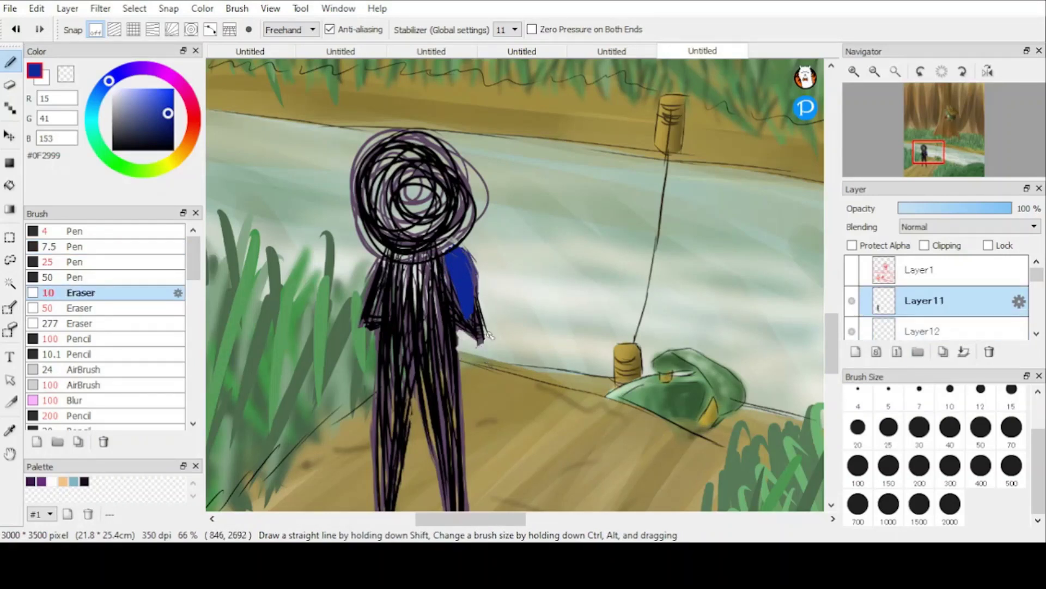
{"action": "right_click", "coordinate": [432, 314]}
{"action": "left_click", "coordinate": [104, 246]}
{"action": "mouse_move", "coordinate": [447, 255]}
{"action": "left_mouse_down"}
{"action": "mouse_move", "coordinate": [472, 321]}
{"action": "mouse_move", "coordinate": [491, 334]}
{"action": "left_mouse_up"}
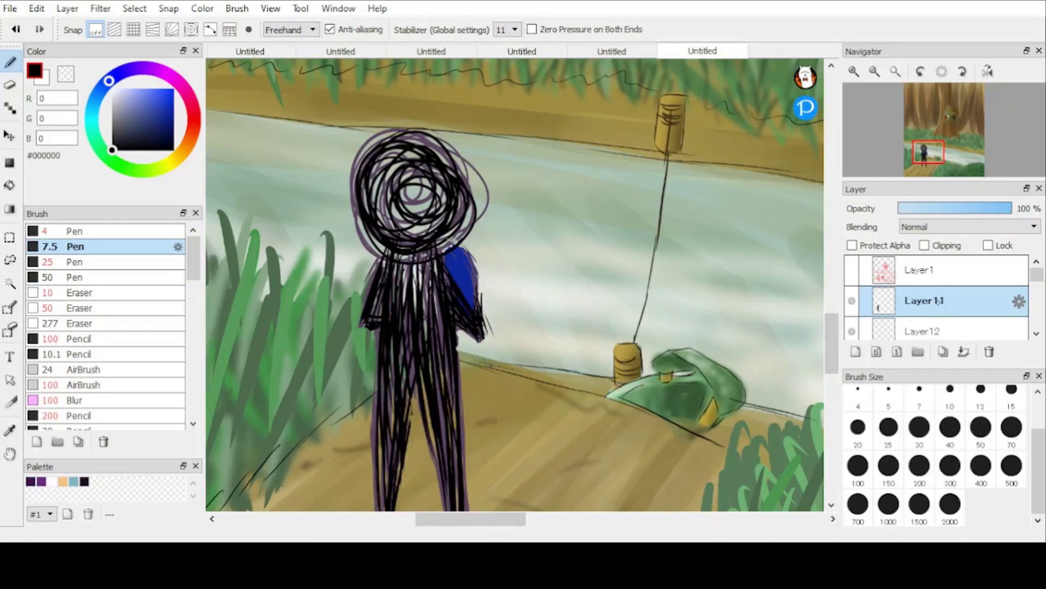
Step: Protect Layer12's alpha and shade the blue shape in #1C213A with the size 24 AirBrush and the size 7.5 Pen
{"action": "left_click", "coordinate": [935, 330]}
{"action": "left_click", "coordinate": [144, 136]}
{"action": "left_click", "coordinate": [852, 245]}
{"action": "left_click", "coordinate": [121, 369]}
{"action": "left_click_drag", "start_coordinate": [462, 254], "coordinate": [477, 292]}
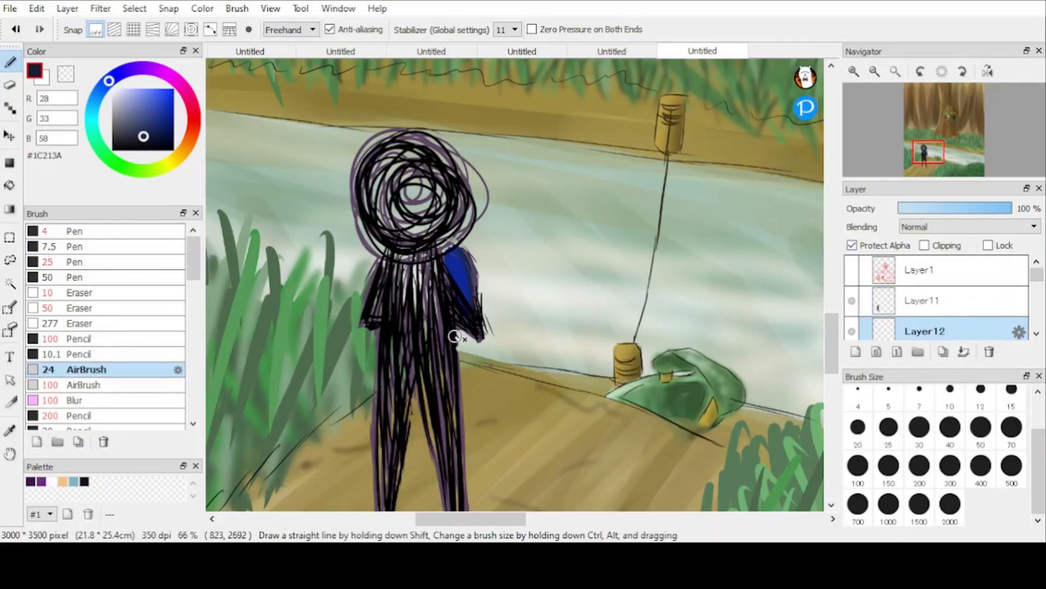
{"action": "left_click", "coordinate": [105, 248]}
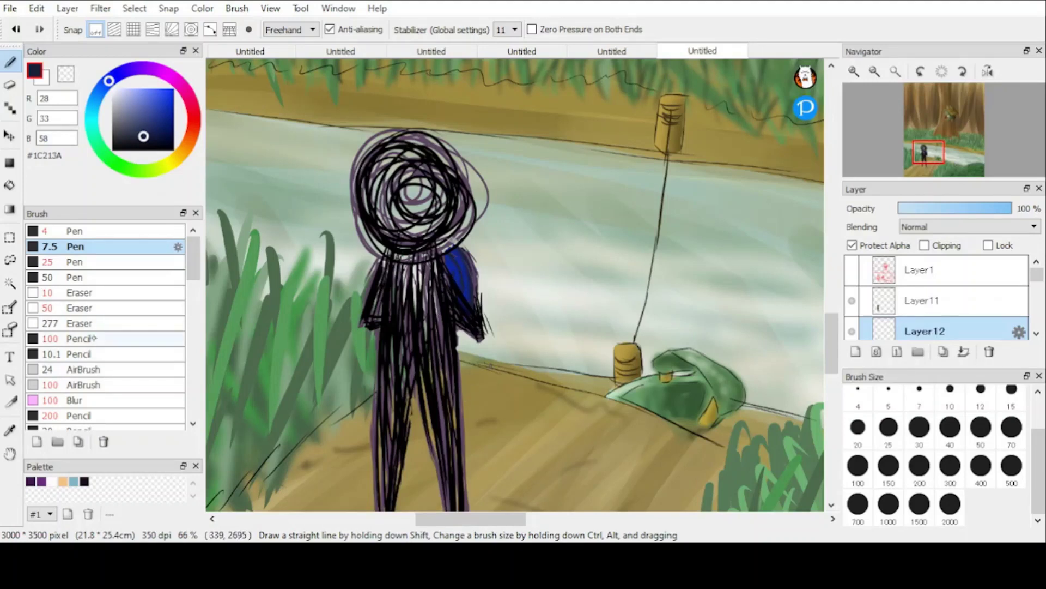
Step: Airbrush a soft #D7DEFC highlight onto the blue shape at size 24
{"action": "left_click", "coordinate": [82, 369]}
{"action": "left_click", "coordinate": [121, 89]}
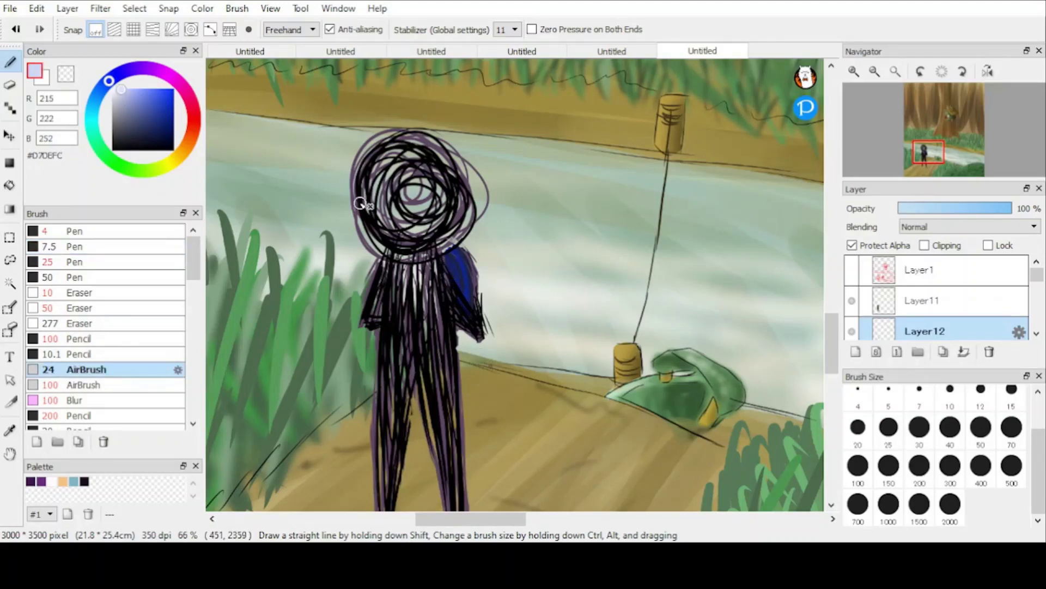
{"action": "left_click_drag", "start_coordinate": [456, 259], "coordinate": [466, 297]}
Step: Examine the figure up close and within the whole painting
{"action": "scroll", "coordinate": [537, 255], "scroll_direction": "down", "scroll_amount": 8}
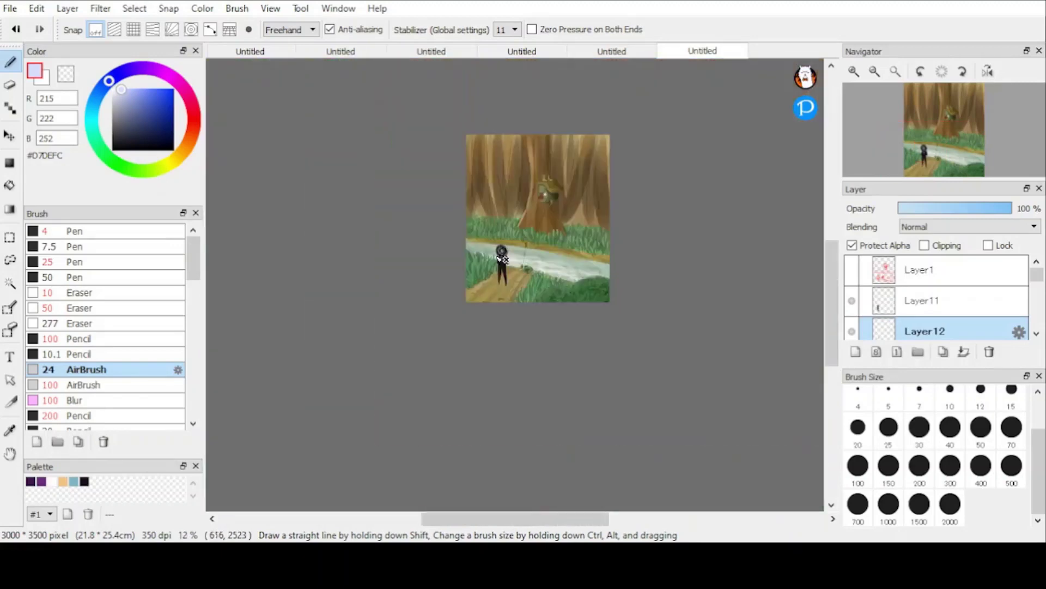
{"action": "scroll", "coordinate": [567, 204], "scroll_direction": "up", "scroll_amount": 4}
{"action": "scroll", "coordinate": [551, 222], "scroll_direction": "down", "scroll_amount": 1}
{"action": "scroll", "coordinate": [542, 198], "scroll_direction": "up", "scroll_amount": 1}
{"action": "scroll", "coordinate": [540, 197], "scroll_direction": "down", "scroll_amount": 1}
{"action": "scroll", "coordinate": [420, 315], "scroll_direction": "up", "scroll_amount": 6}
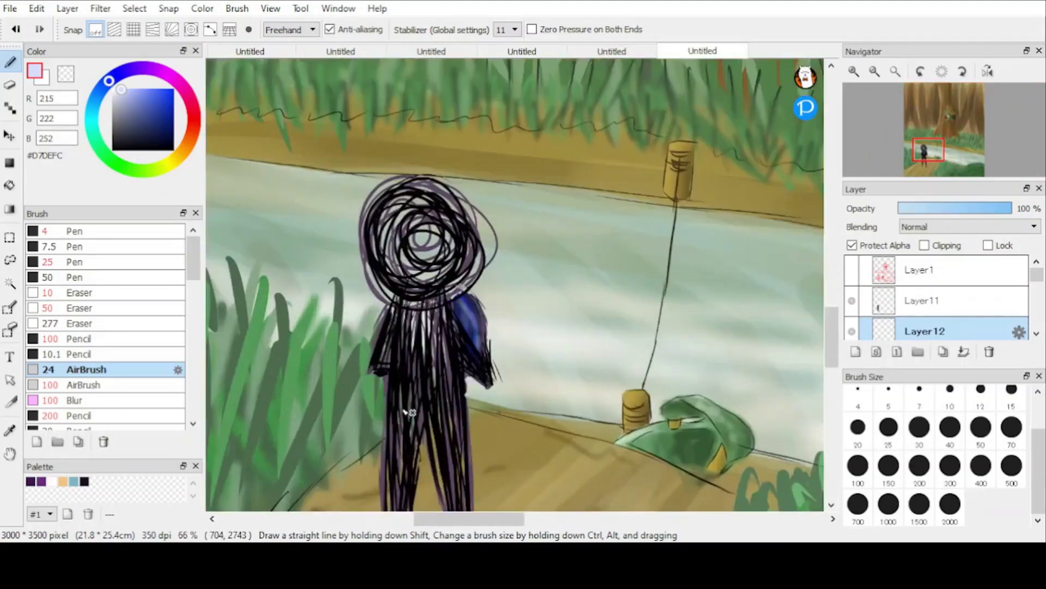
{"action": "scroll", "coordinate": [452, 313], "scroll_direction": "down", "scroll_amount": 3}
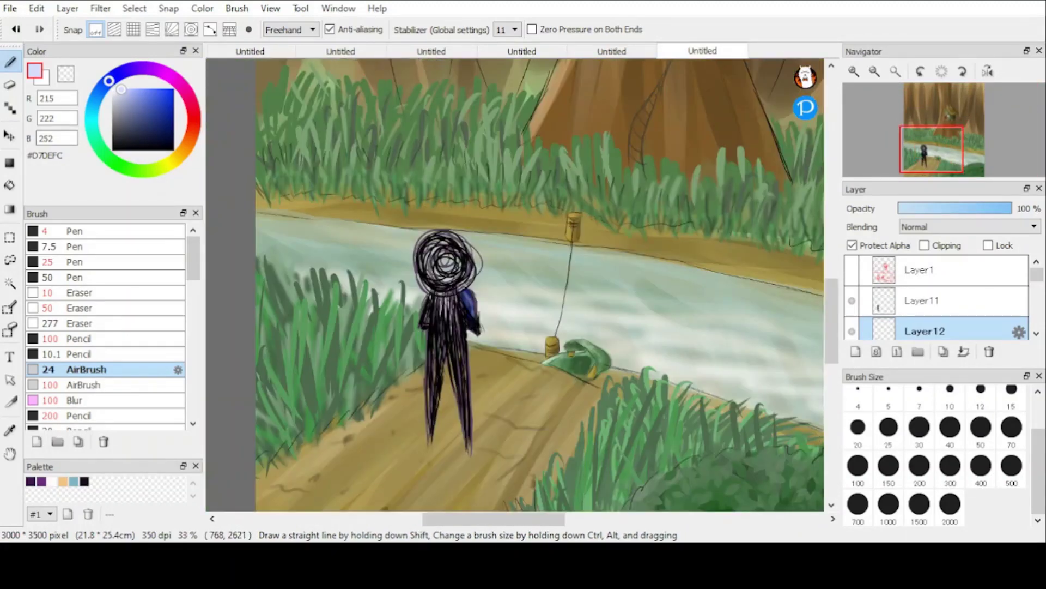
{"action": "scroll", "coordinate": [526, 309], "scroll_direction": "down", "scroll_amount": 4}
{"action": "scroll", "coordinate": [545, 264], "scroll_direction": "up", "scroll_amount": 2}
{"action": "scroll", "coordinate": [561, 264], "scroll_direction": "down", "scroll_amount": 1}
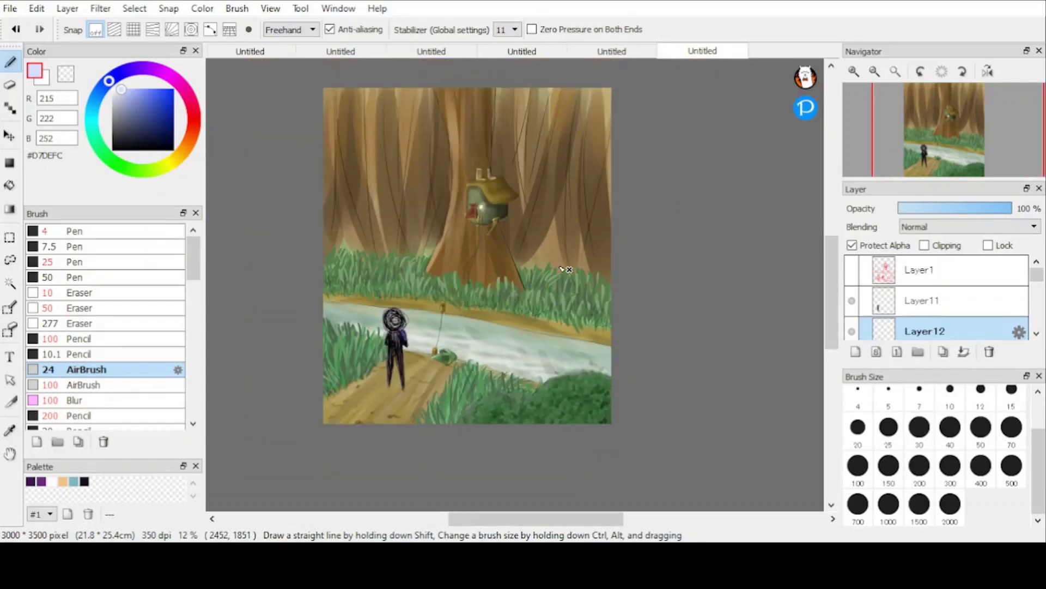
Step: Turn off Protect Alpha and write the artist's signature in #FFFFFF across the bush's lower-right corner with the size 7.5 Pen
{"action": "scroll", "coordinate": [612, 430], "scroll_direction": "up", "scroll_amount": 5}
{"action": "left_click_drag", "start_coordinate": [119, 107], "coordinate": [110, 87]}
{"action": "left_click", "coordinate": [74, 247]}
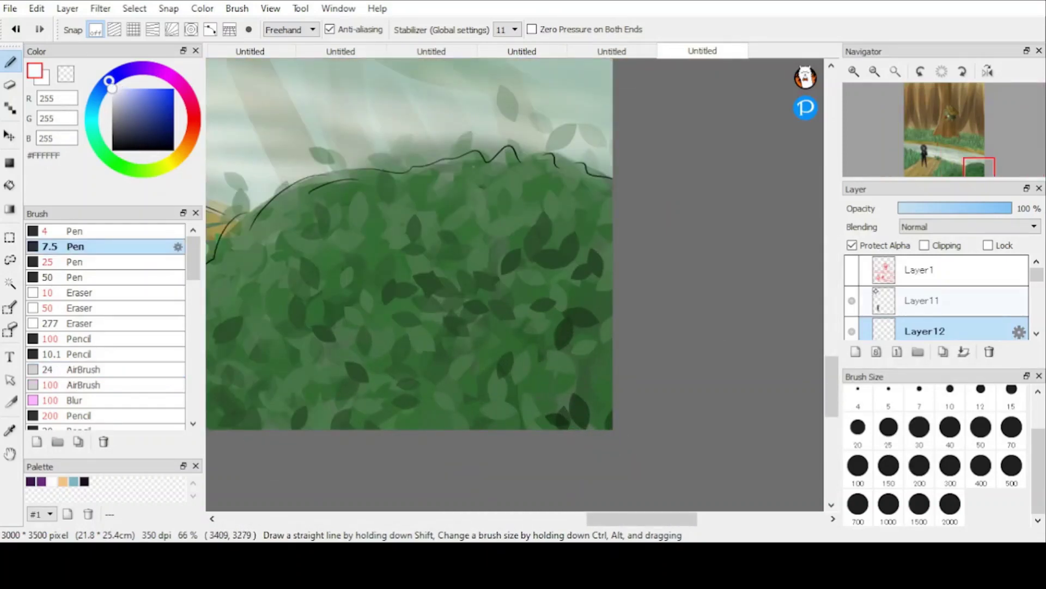
{"action": "left_click", "coordinate": [853, 245]}
{"action": "left_click_drag", "start_coordinate": [379, 371], "coordinate": [372, 412]}
{"action": "mouse_move", "coordinate": [377, 370]}
{"action": "left_mouse_down"}
{"action": "mouse_move", "coordinate": [401, 360]}
{"action": "mouse_move", "coordinate": [561, 385]}
{"action": "mouse_move", "coordinate": [605, 371]}
{"action": "left_mouse_up"}
{"action": "scroll", "coordinate": [359, 219], "scroll_direction": "down", "scroll_amount": 5}
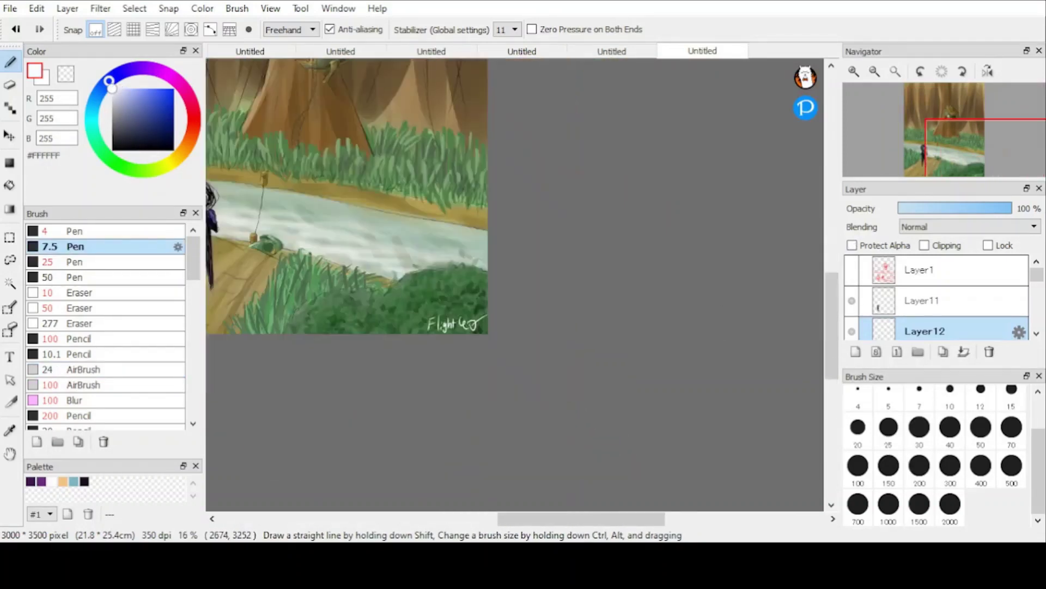
{"action": "scroll", "coordinate": [360, 219], "scroll_direction": "up", "scroll_amount": 2}
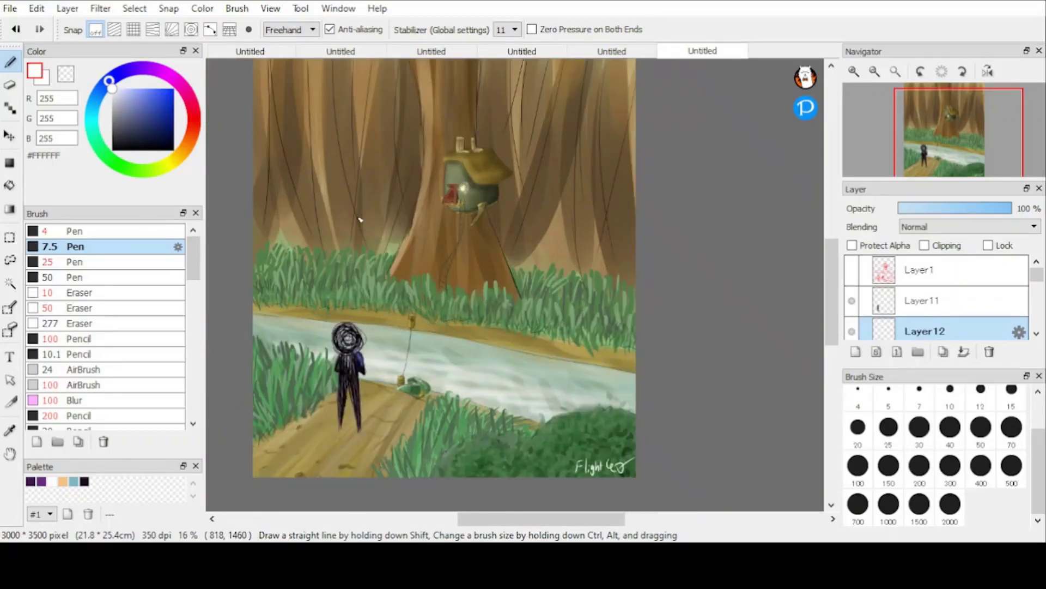